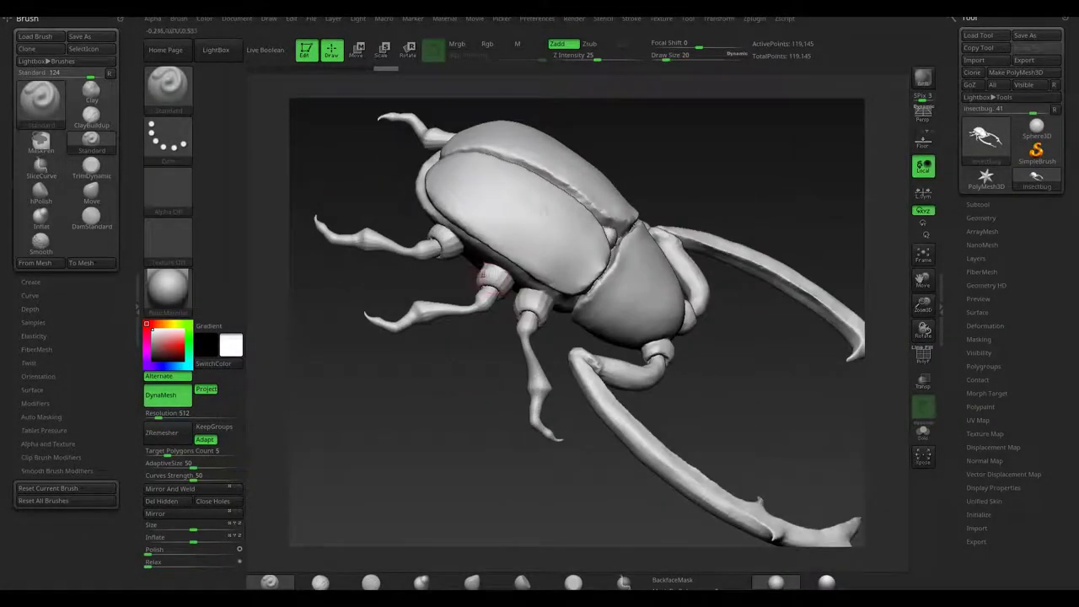
# Orbit the beetle through top, back and front views and open the Deformation options.
pyautogui.moveTo(640, 472); pyautogui.dragTo(472, 322)
pyautogui.moveTo(495, 418); pyautogui.dragTo(657, 253)
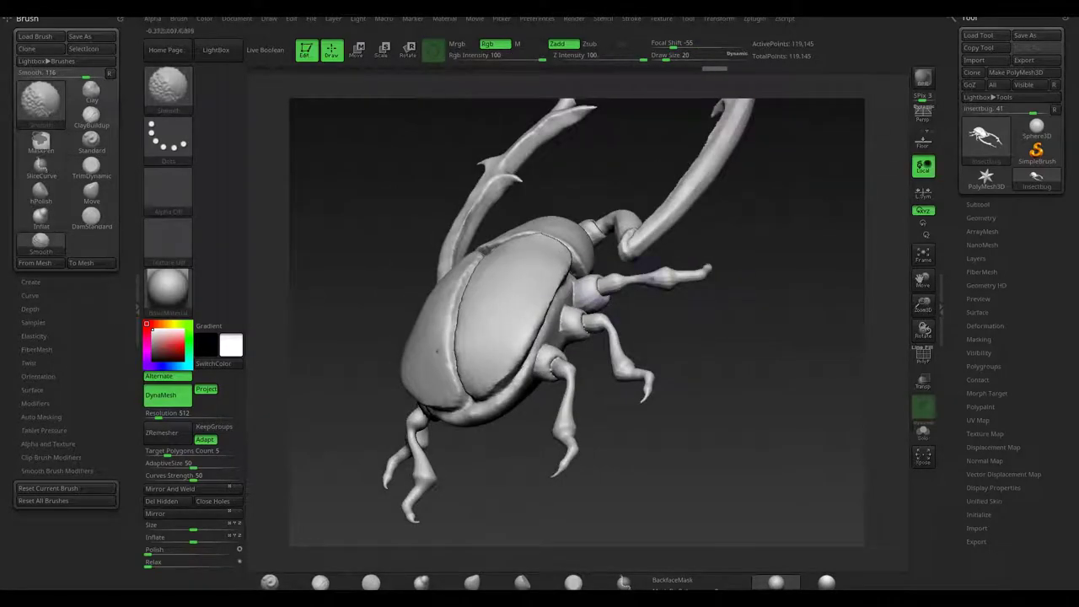
pyautogui.click(985, 325)
pyautogui.moveTo(809, 405)
pyautogui.mouseDown()
pyautogui.moveTo(777, 360)
pyautogui.moveTo(590, 337)
pyautogui.moveTo(655, 301)
pyautogui.moveTo(534, 244)
pyautogui.moveTo(431, 569)
pyautogui.mouseUp()
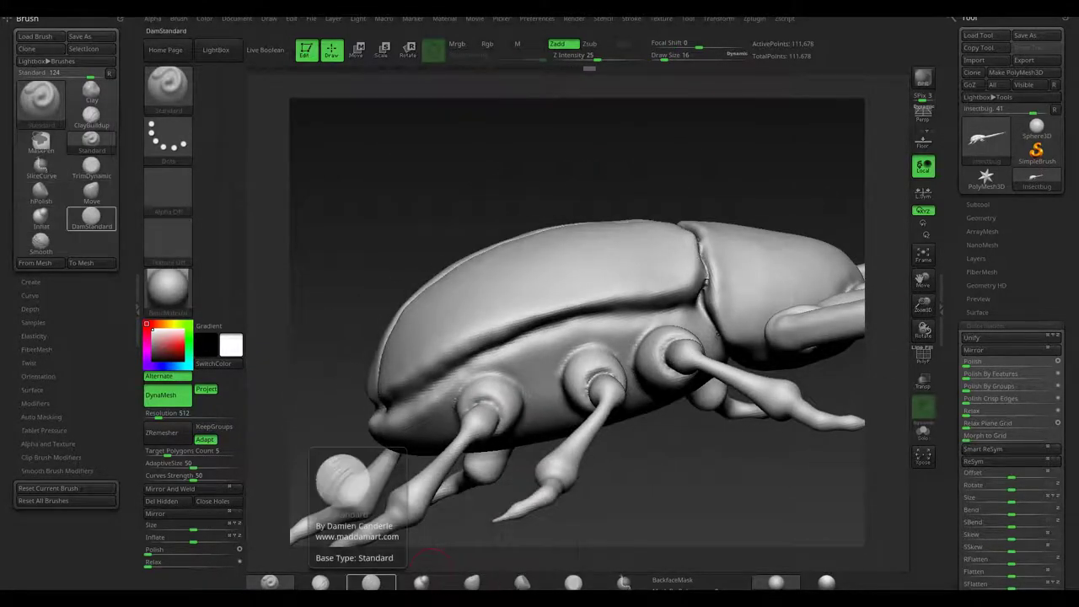
# Carve a DamStandard groove along the head-shield seam and over the shell's centre line.
pyautogui.click(371, 582)
pyautogui.moveTo(655, 272)
pyautogui.mouseDown()
pyautogui.moveTo(666, 310)
pyautogui.moveTo(413, 161)
pyautogui.moveTo(460, 228)
pyautogui.moveTo(795, 301)
pyautogui.moveTo(489, 181)
pyautogui.moveTo(552, 253)
pyautogui.moveTo(422, 284)
pyautogui.moveTo(717, 258)
pyautogui.moveTo(657, 278)
pyautogui.moveTo(608, 338)
pyautogui.mouseUp()
pyautogui.moveTo(291, 393); pyautogui.dragTo(621, 312)
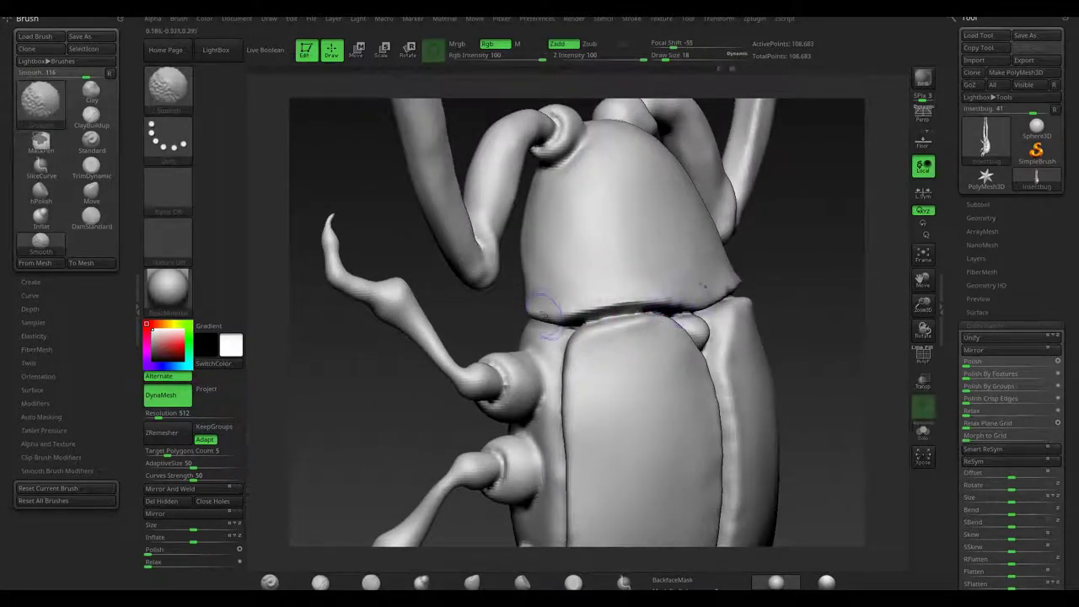
pyautogui.moveTo(556, 316); pyautogui.dragTo(556, 284)
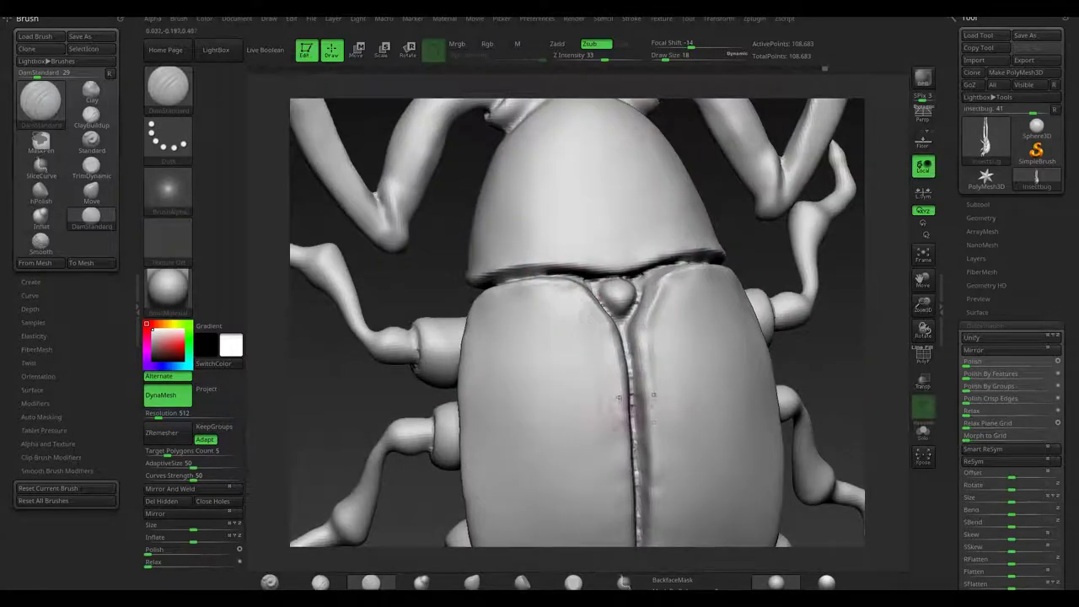
pyautogui.moveTo(654, 394); pyautogui.dragTo(758, 294)
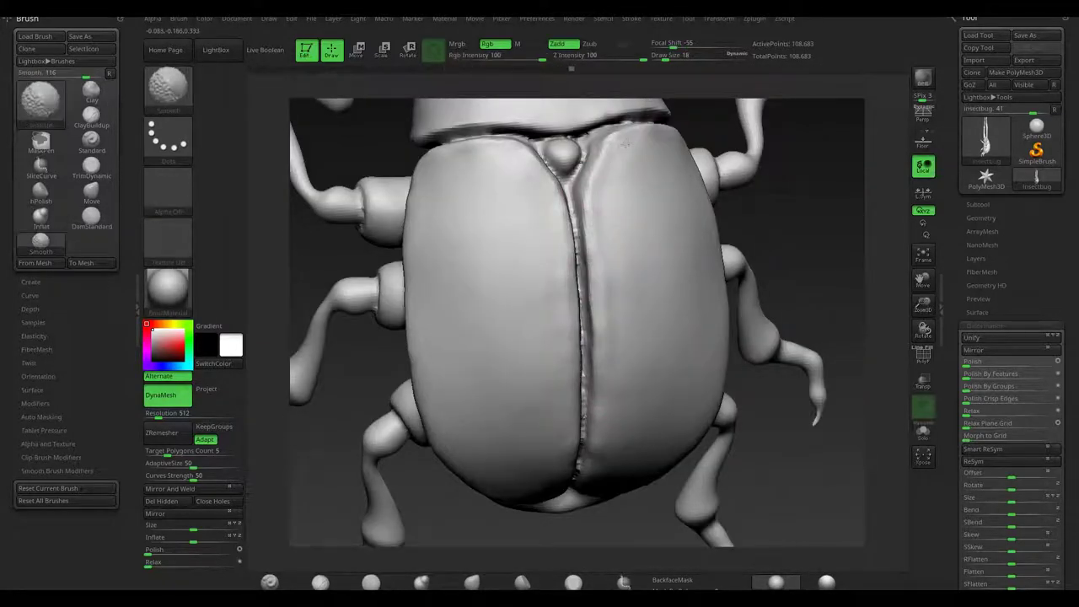
pyautogui.moveTo(597, 234); pyautogui.dragTo(563, 403)
pyautogui.moveTo(815, 356); pyautogui.dragTo(799, 295)
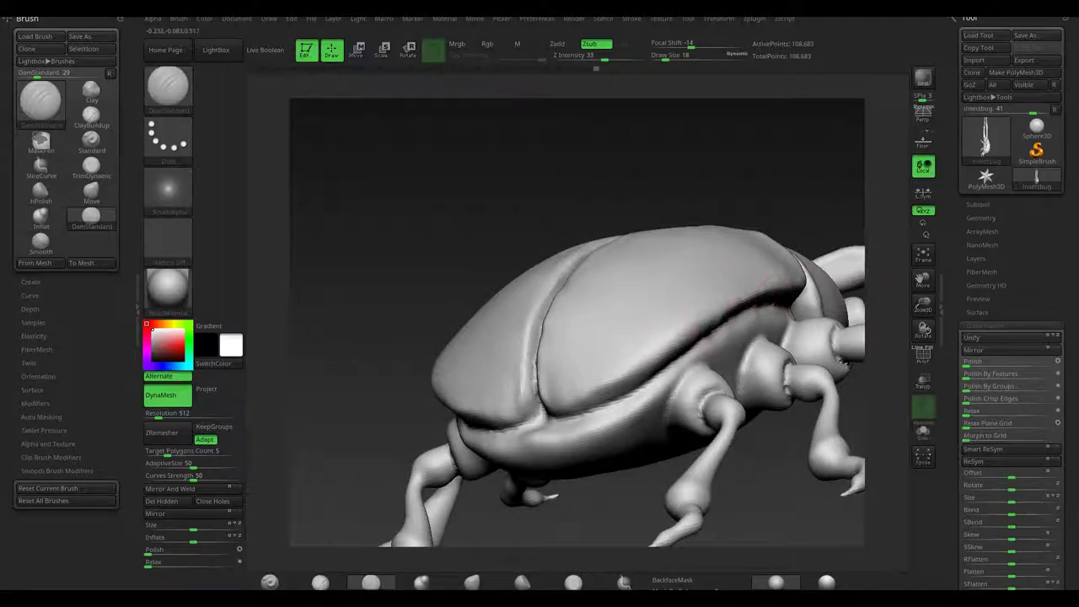
pyautogui.moveTo(380, 233)
pyautogui.mouseDown()
pyautogui.moveTo(381, 245)
pyautogui.moveTo(447, 253)
pyautogui.mouseUp()
# Sharpen the creases with the Pinch brush along the body side and leg sockets.
pyautogui.press('b')
pyautogui.press('p')
pyautogui.press('i')
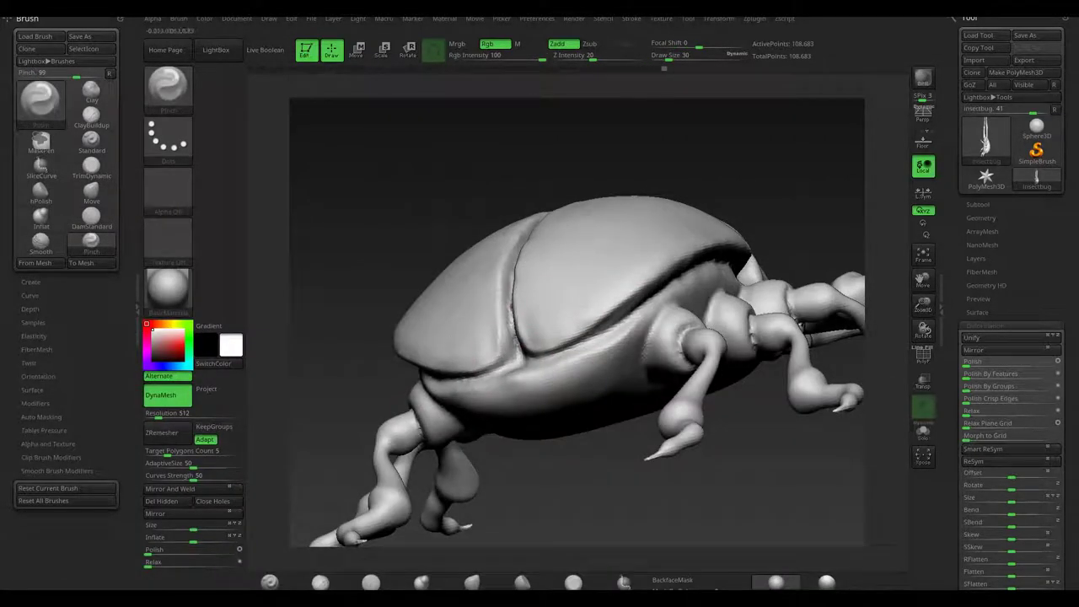
pyautogui.moveTo(481, 381); pyautogui.dragTo(672, 314)
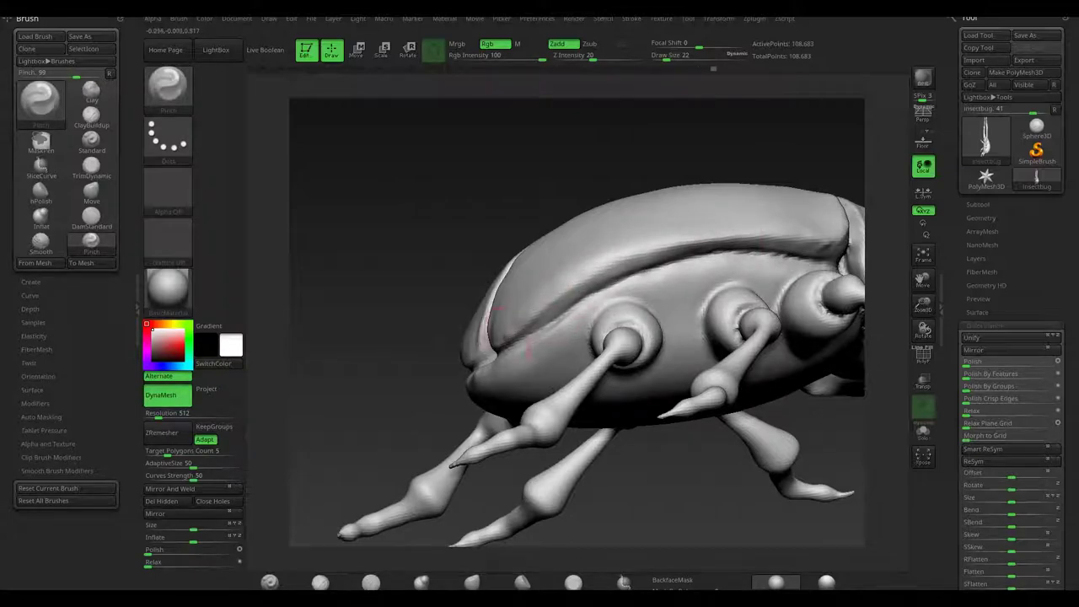
pyautogui.moveTo(622, 311)
pyautogui.mouseDown()
pyautogui.moveTo(475, 202)
pyautogui.moveTo(602, 286)
pyautogui.mouseUp()
pyautogui.moveTo(482, 269); pyautogui.dragTo(679, 371)
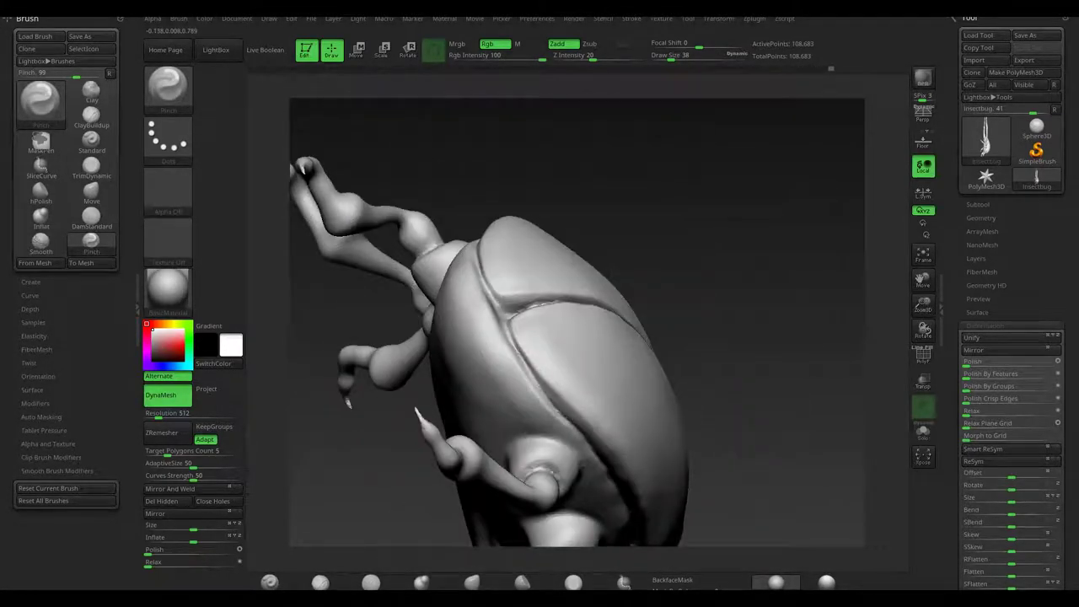
# Check the shell seams from three-quarter angles and return to DamStandard.
pyautogui.moveTo(590, 321); pyautogui.dragTo(641, 354)
pyautogui.moveTo(590, 320); pyautogui.dragTo(657, 278)
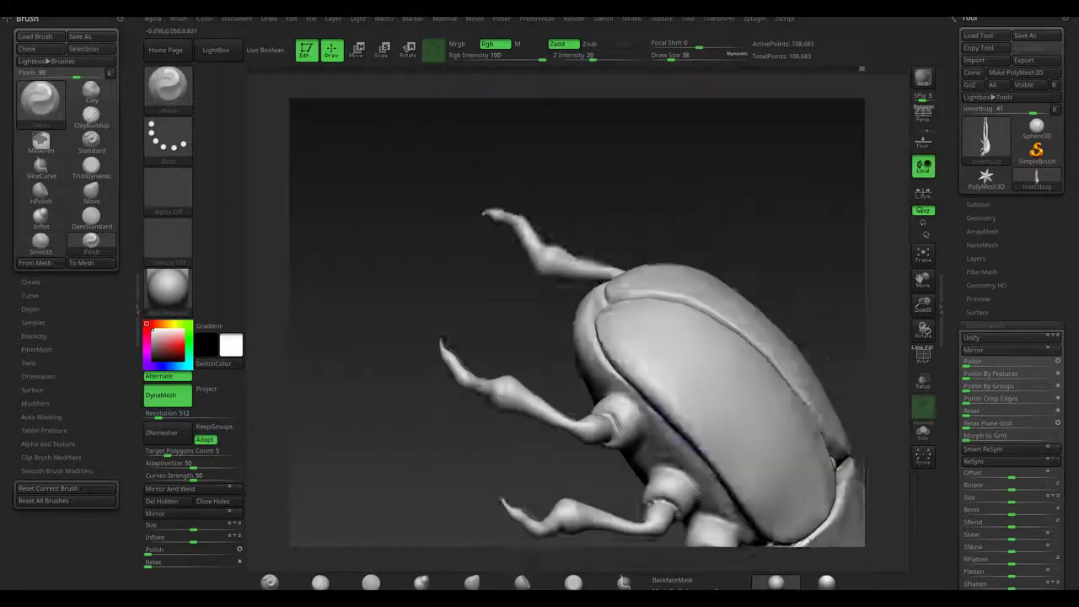
pyautogui.moveTo(529, 361); pyautogui.dragTo(663, 361)
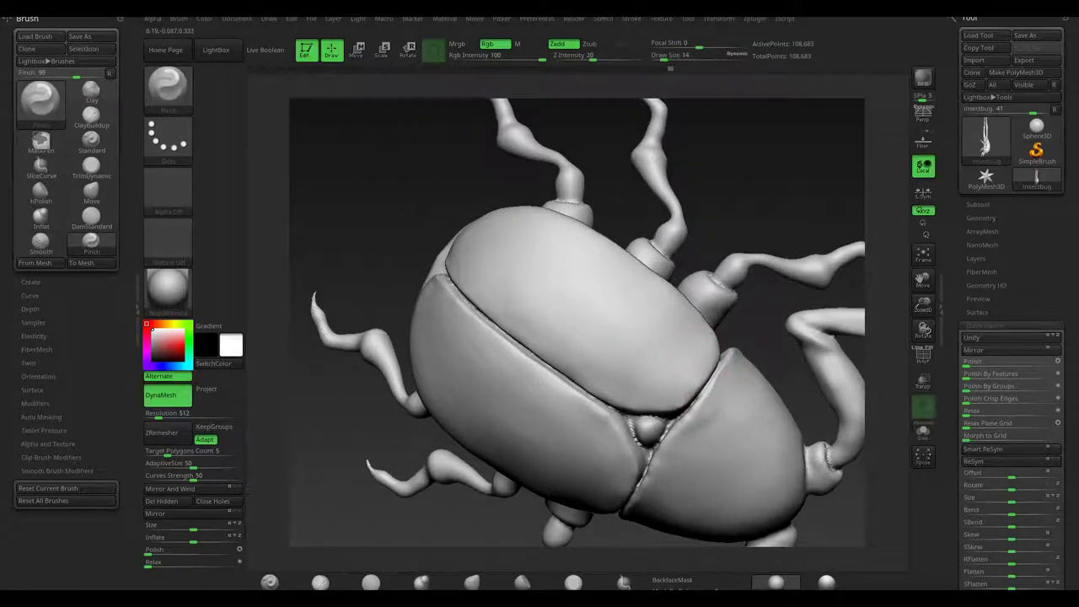
pyautogui.moveTo(337, 211)
pyautogui.mouseDown()
pyautogui.moveTo(396, 278)
pyautogui.moveTo(354, 252)
pyautogui.mouseUp()
pyautogui.press('b')
pyautogui.press('d')
pyautogui.press('s')
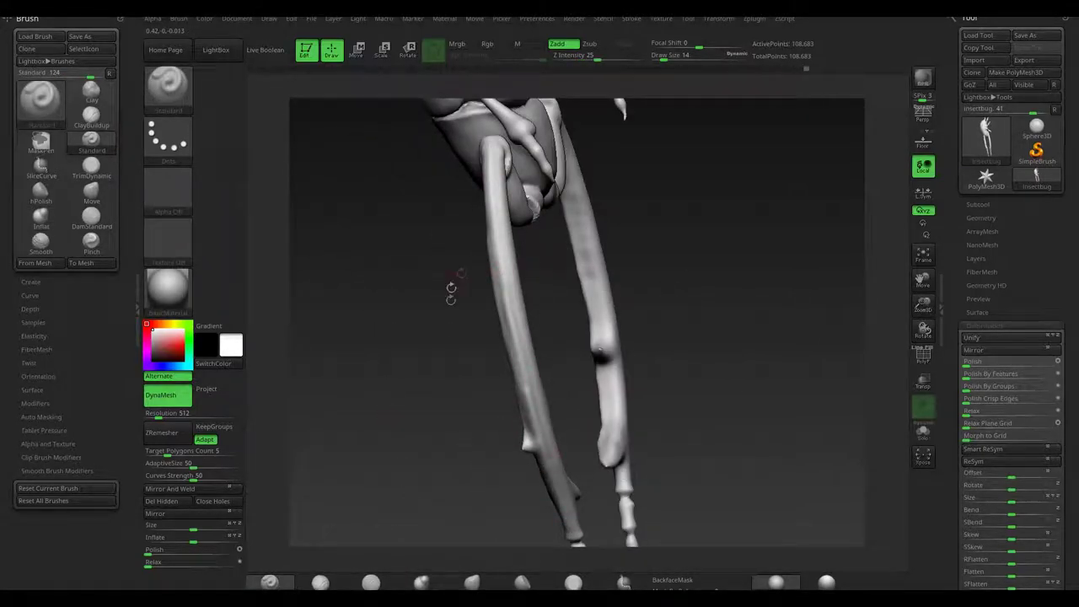
# Inspect the legs and underside, then Shift-smooth the mark off the head shield.
pyautogui.moveTo(467, 268); pyautogui.dragTo(488, 181)
pyautogui.moveTo(517, 341)
pyautogui.mouseDown()
pyautogui.moveTo(539, 236)
pyautogui.moveTo(615, 364)
pyautogui.mouseUp()
pyautogui.moveTo(581, 318); pyautogui.dragTo(727, 347)
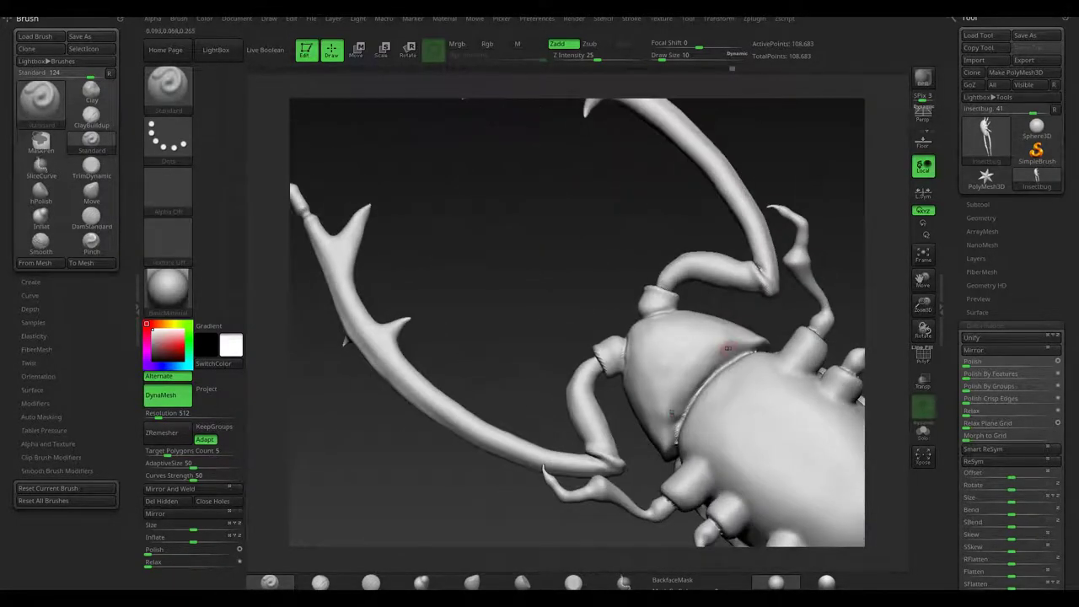
pyautogui.moveTo(673, 437)
pyautogui.keyDown('shift'); pyautogui.mouseDown()
pyautogui.moveTo(682, 366)
pyautogui.moveTo(731, 354)
pyautogui.mouseUp(); pyautogui.keyUp('shift')
# Build rough ClayBuildup texture over the top and sides of the wing cases.
pyautogui.press('b')
pyautogui.press('c')
pyautogui.press('b')
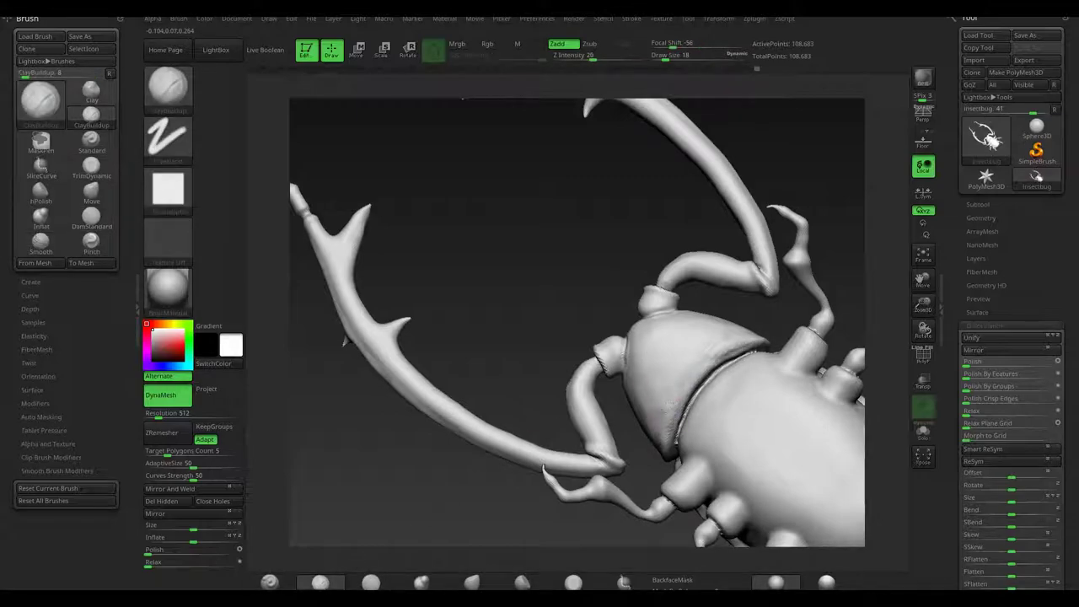
pyautogui.press('shift')
pyautogui.moveTo(590, 253); pyautogui.dragTo(640, 324)
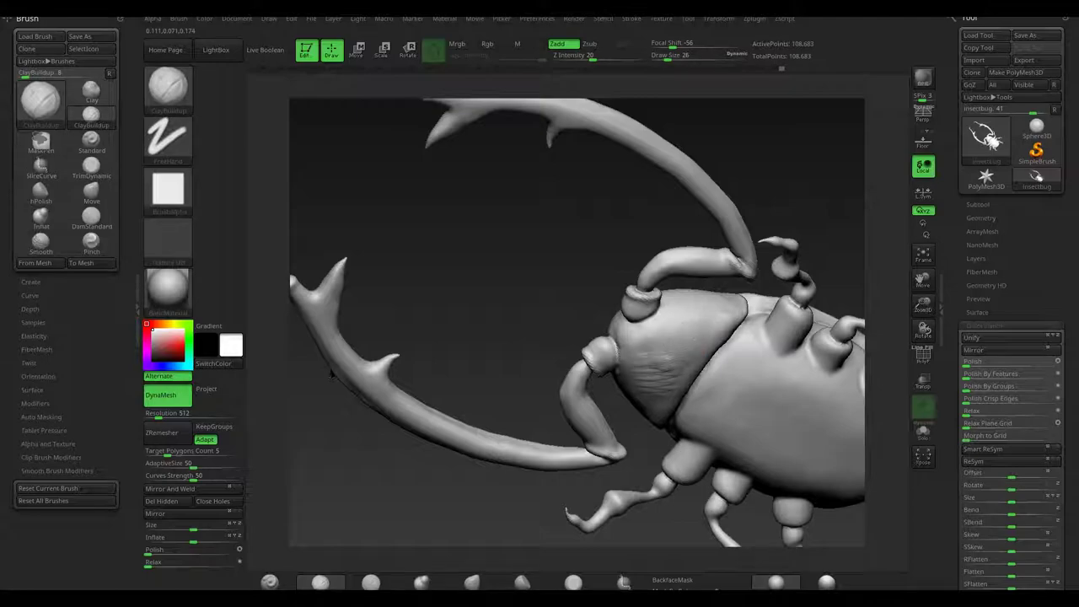
pyautogui.moveTo(653, 363)
pyautogui.mouseDown()
pyautogui.moveTo(638, 174)
pyautogui.moveTo(623, 413)
pyautogui.mouseUp()
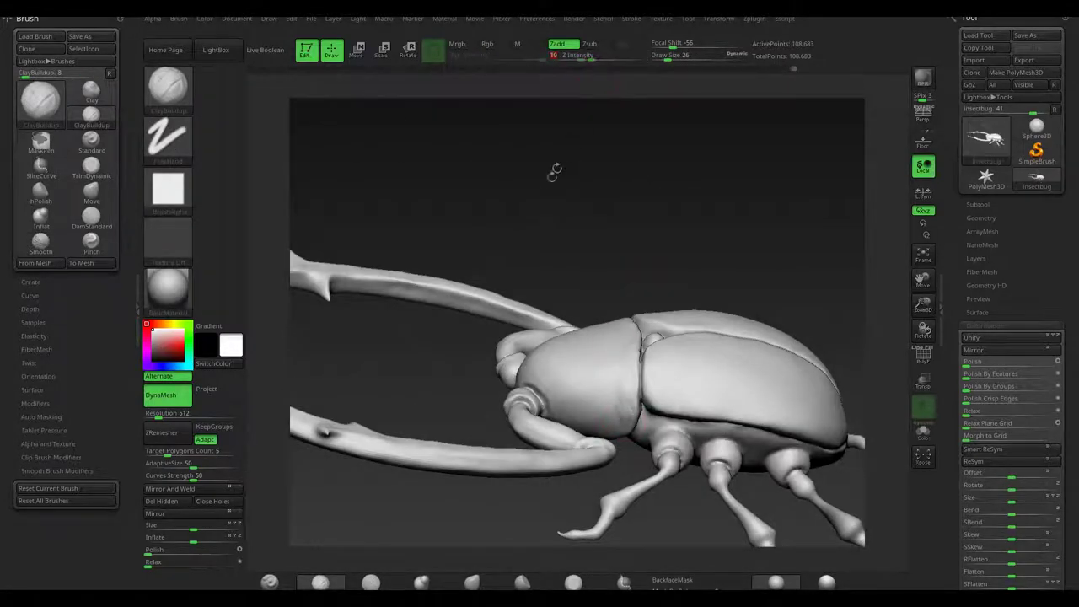
pyautogui.moveTo(570, 150); pyautogui.dragTo(590, 169)
pyautogui.moveTo(607, 210); pyautogui.dragTo(615, 339)
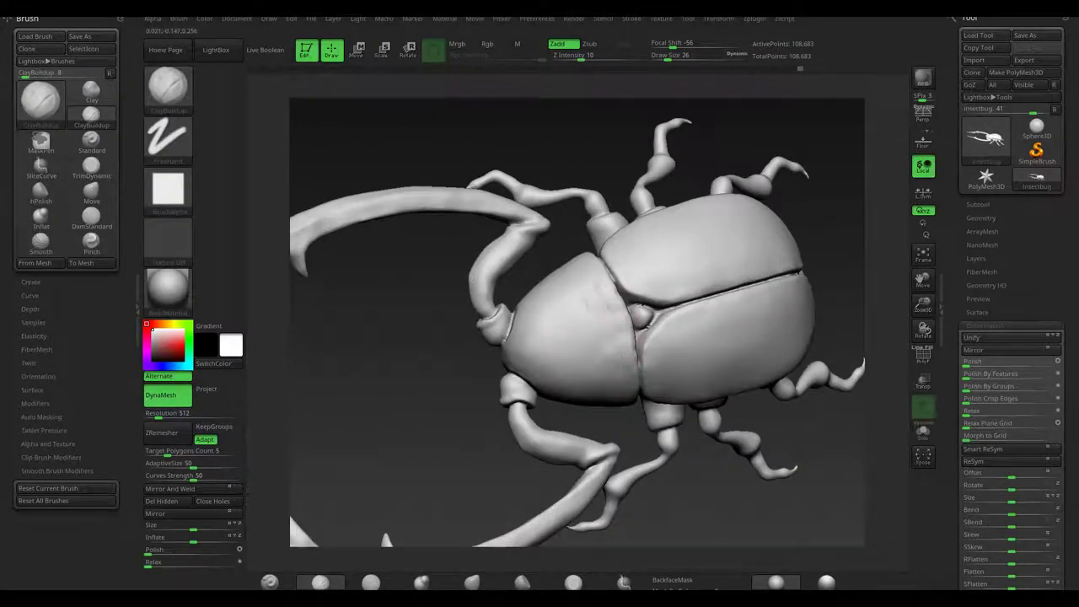
pyautogui.moveTo(579, 337); pyautogui.dragTo(578, 297)
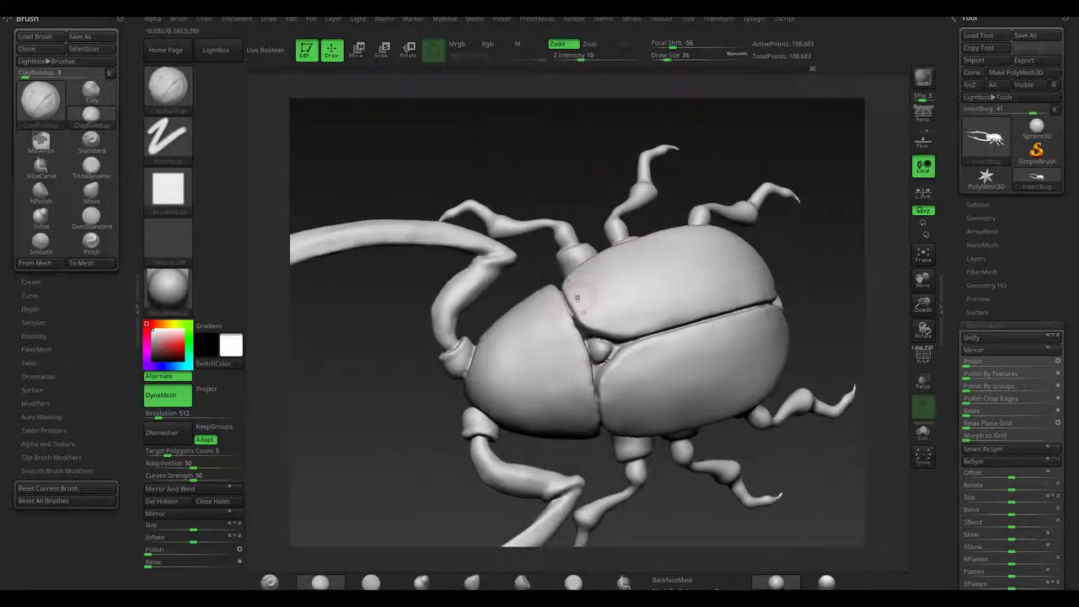
pyautogui.moveTo(600, 341); pyautogui.dragTo(607, 334)
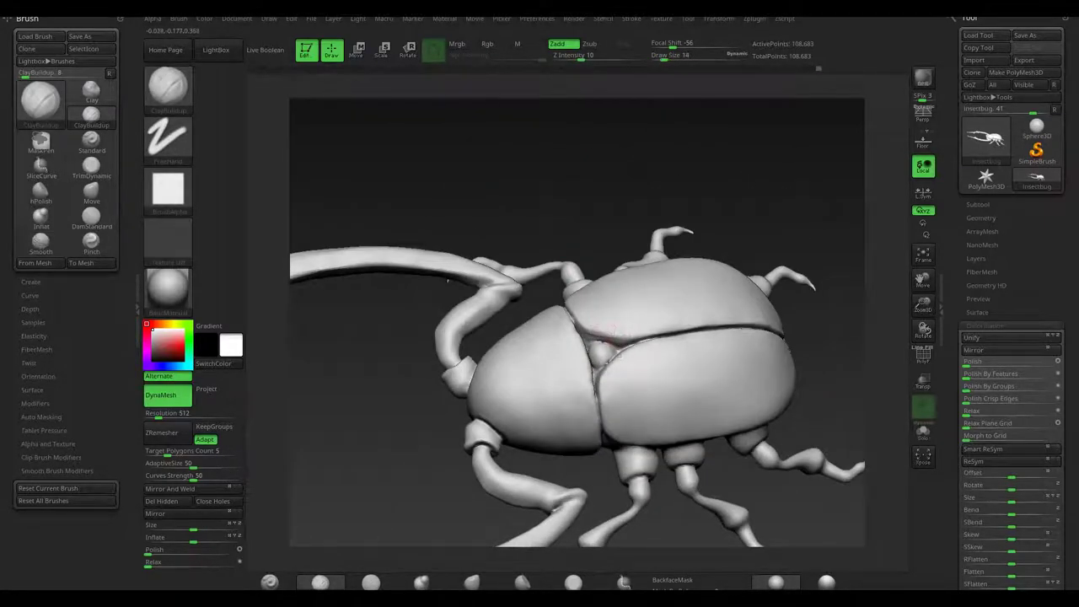
# Extend the clay texture across the back, Shift-smoothing patches that get too rough.
pyautogui.moveTo(538, 200); pyautogui.dragTo(616, 343)
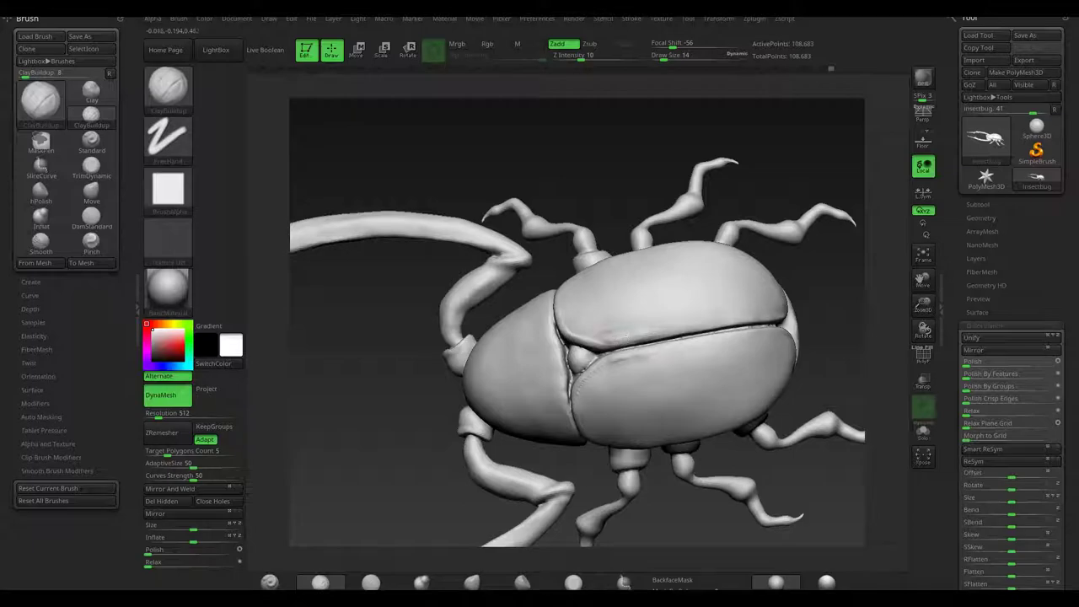
pyautogui.moveTo(523, 169); pyautogui.dragTo(497, 202)
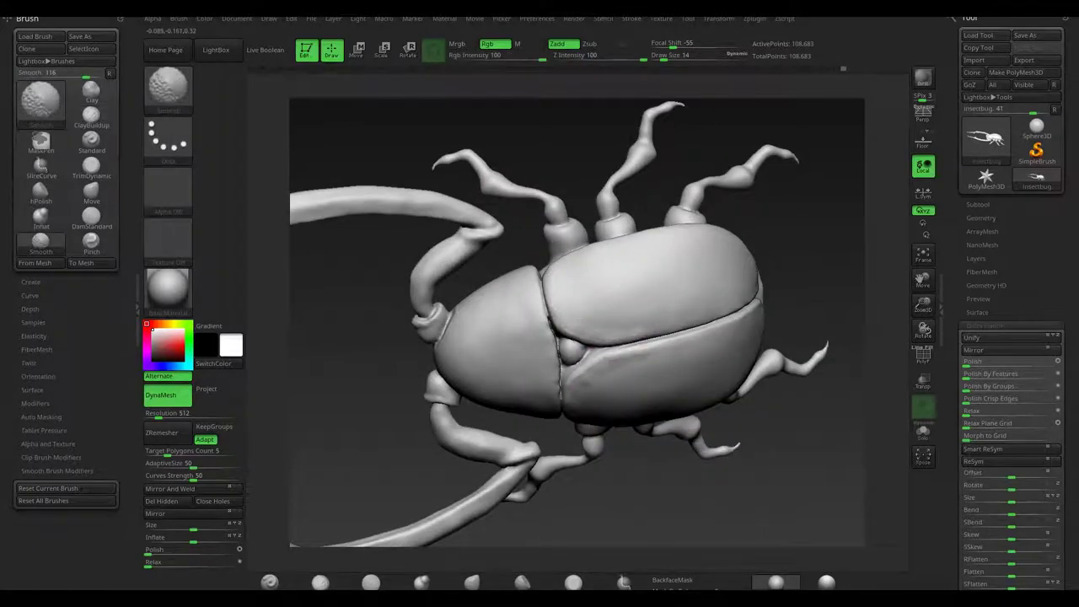
pyautogui.moveTo(668, 310)
pyautogui.mouseDown()
pyautogui.moveTo(693, 437)
pyautogui.moveTo(615, 374)
pyautogui.mouseUp()
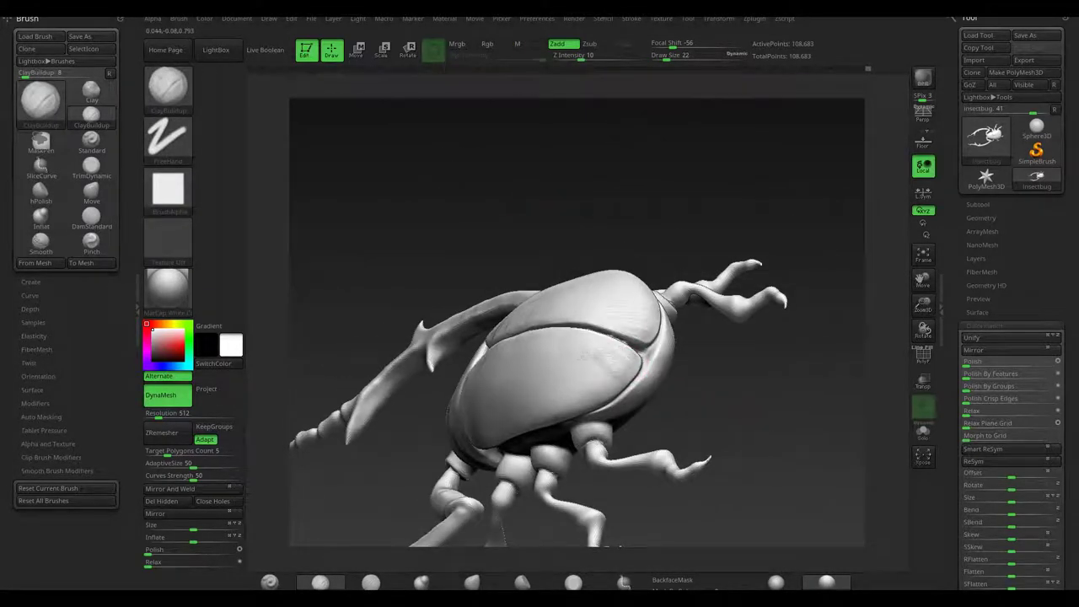
pyautogui.press('shift')
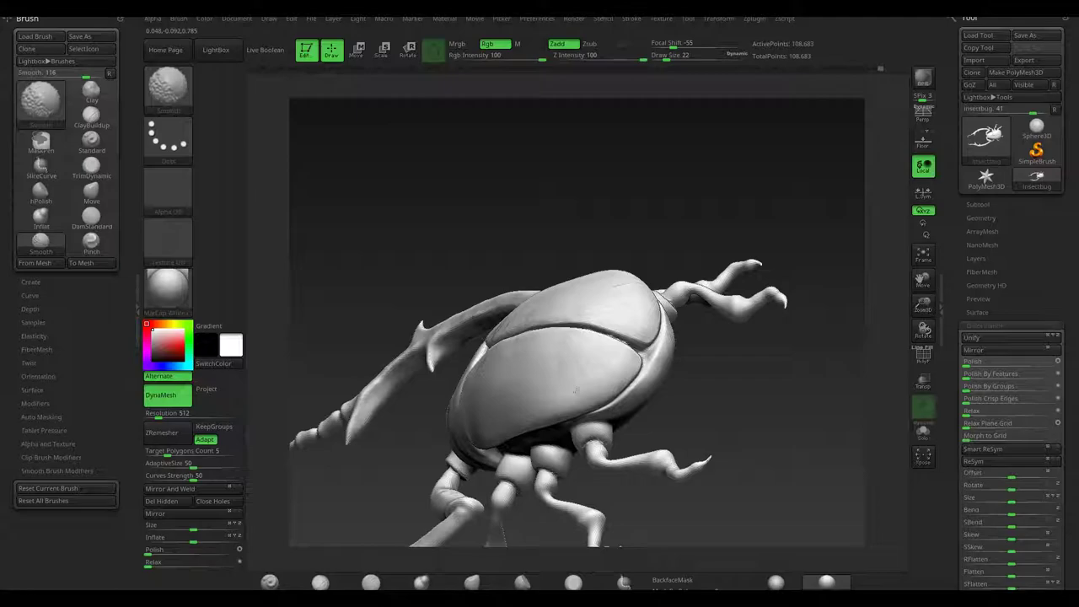
pyautogui.keyDown('shift'); pyautogui.moveTo(758, 194); pyautogui.dragTo(616, 292); pyautogui.keyUp('shift')
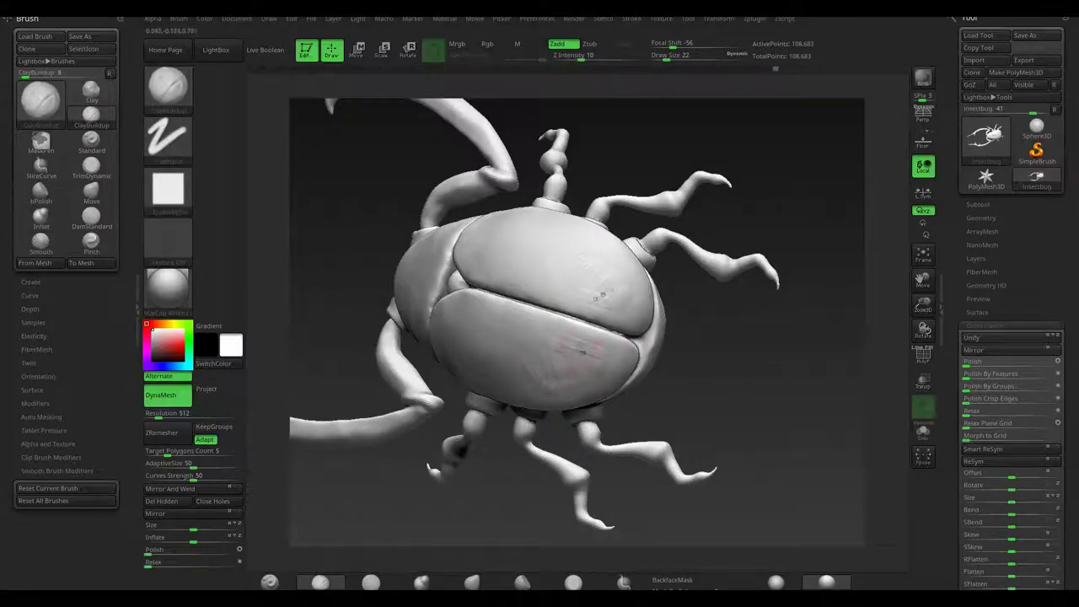
pyautogui.press('shift')
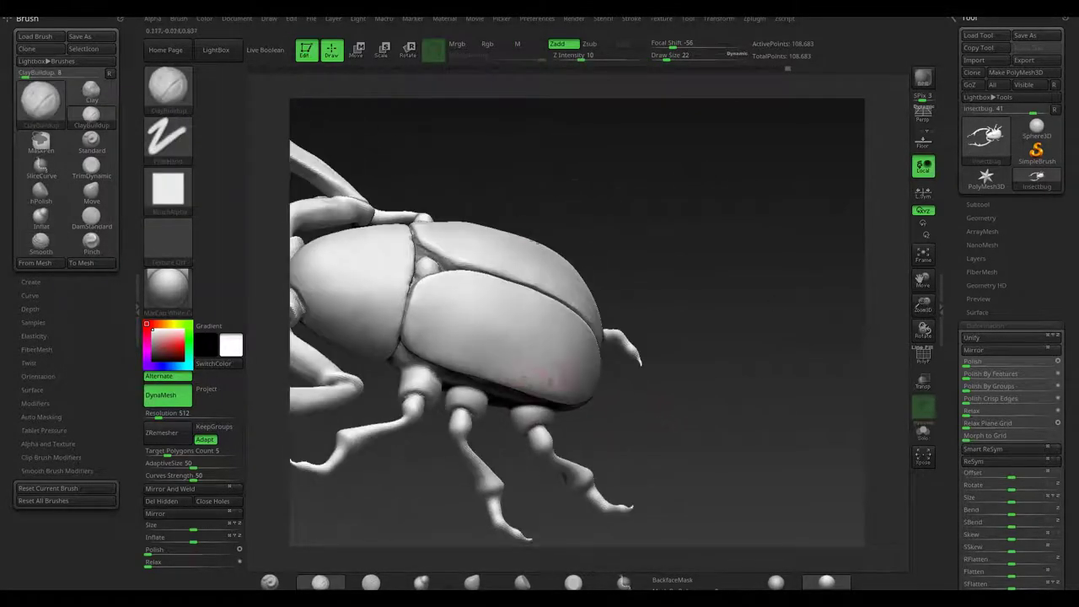
pyautogui.press('shift')
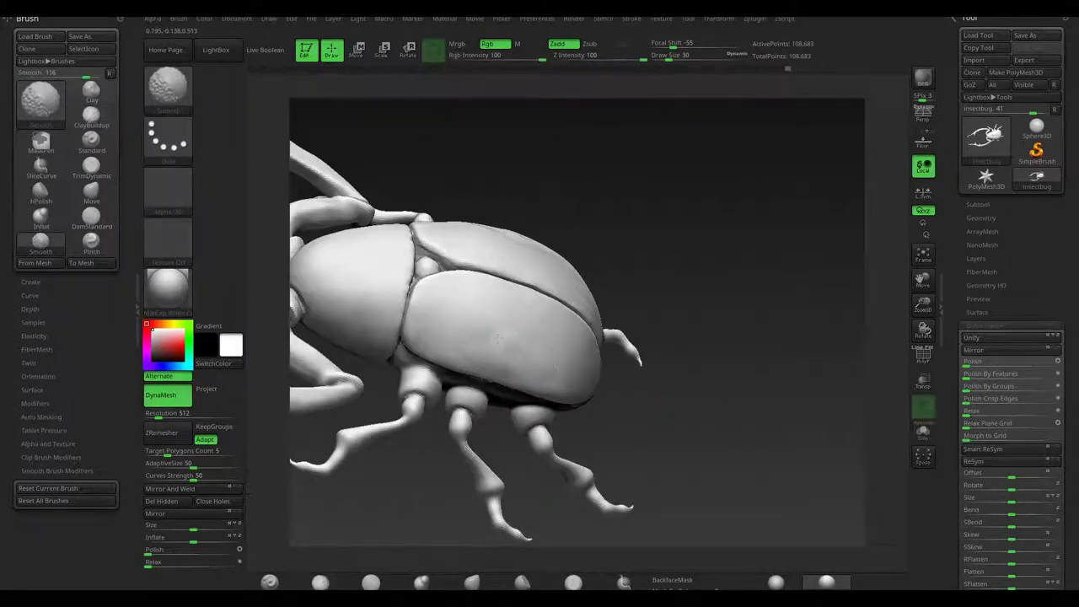
pyautogui.moveTo(607, 354); pyautogui.dragTo(546, 351)
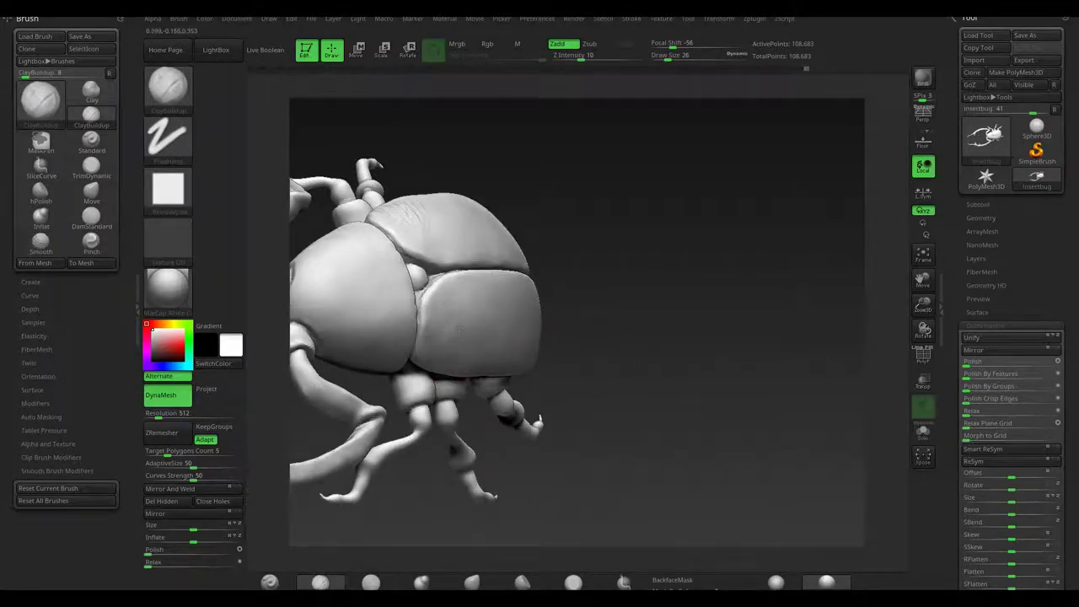
pyautogui.moveTo(607, 284)
pyautogui.mouseDown()
pyautogui.moveTo(638, 253)
pyautogui.moveTo(742, 373)
pyautogui.mouseUp()
# Push the head shield's sides and the seam behind the head into shape with Move.
pyautogui.press('b')
pyautogui.press('m')
pyautogui.press('v')
pyautogui.moveTo(674, 329)
pyautogui.mouseDown()
pyautogui.moveTo(644, 329)
pyautogui.moveTo(640, 362)
pyautogui.mouseUp()
pyautogui.moveTo(666, 253); pyautogui.dragTo(652, 255)
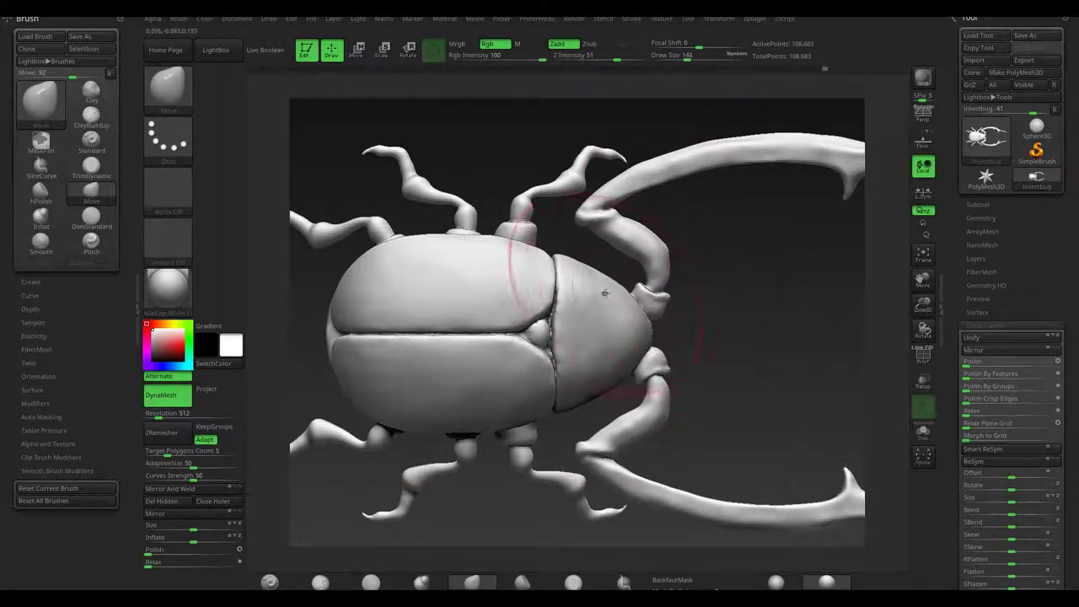
pyautogui.moveTo(649, 320); pyautogui.dragTo(609, 277)
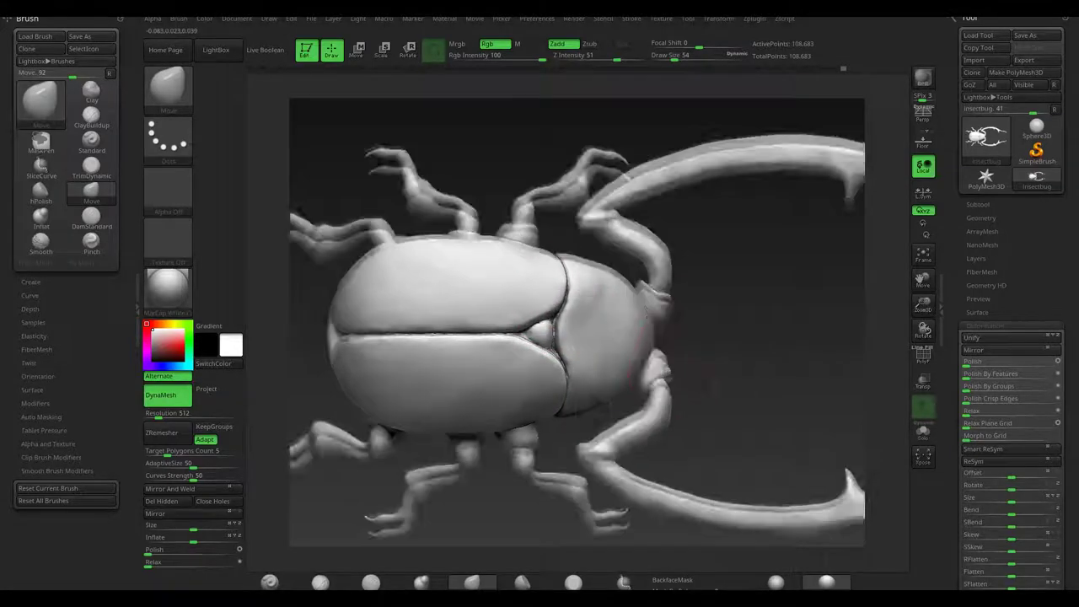
pyautogui.moveTo(539, 353); pyautogui.dragTo(531, 345)
pyautogui.moveTo(547, 295); pyautogui.dragTo(531, 362)
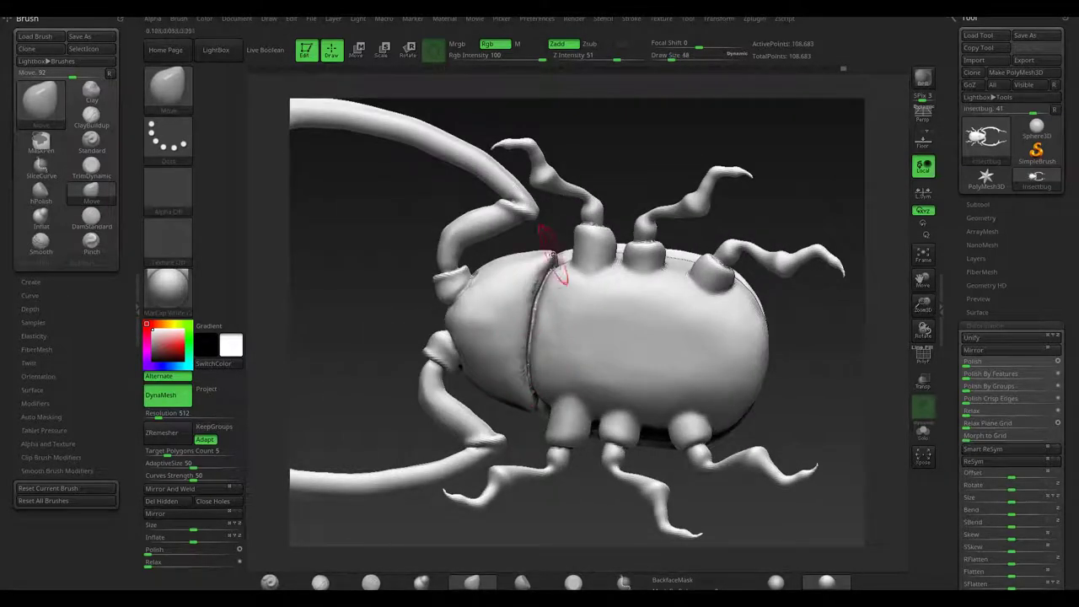
# Carve sharp DamStandard creases along the shell plates and around the leg sockets.
pyautogui.moveTo(364, 302); pyautogui.dragTo(354, 308)
pyautogui.press('b')
pyautogui.press('d')
pyautogui.press('s')
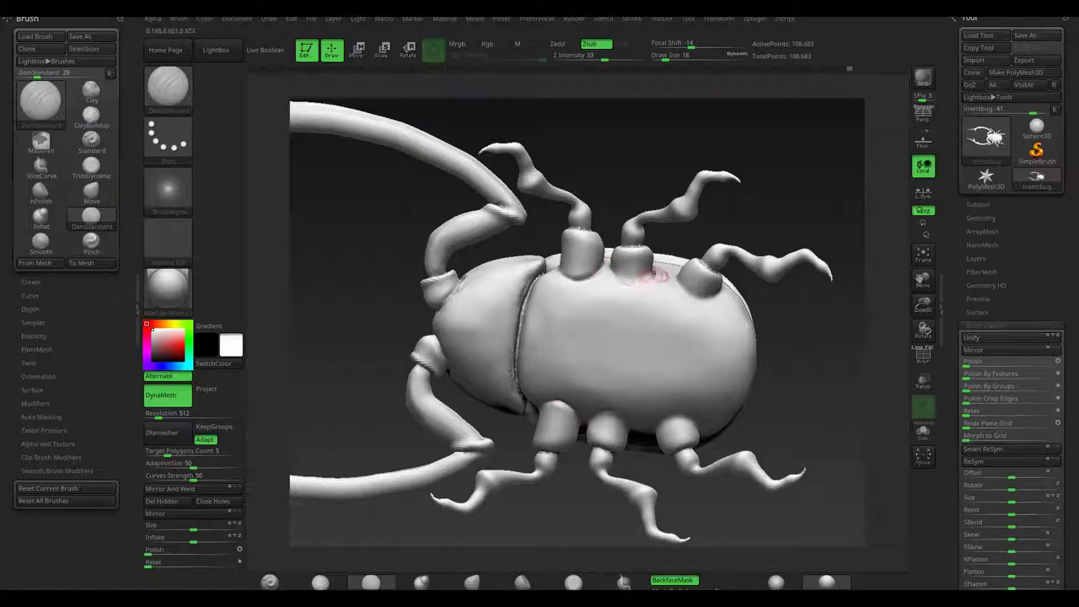
pyautogui.moveTo(683, 310)
pyautogui.mouseDown()
pyautogui.moveTo(640, 320)
pyautogui.moveTo(641, 305)
pyautogui.mouseUp()
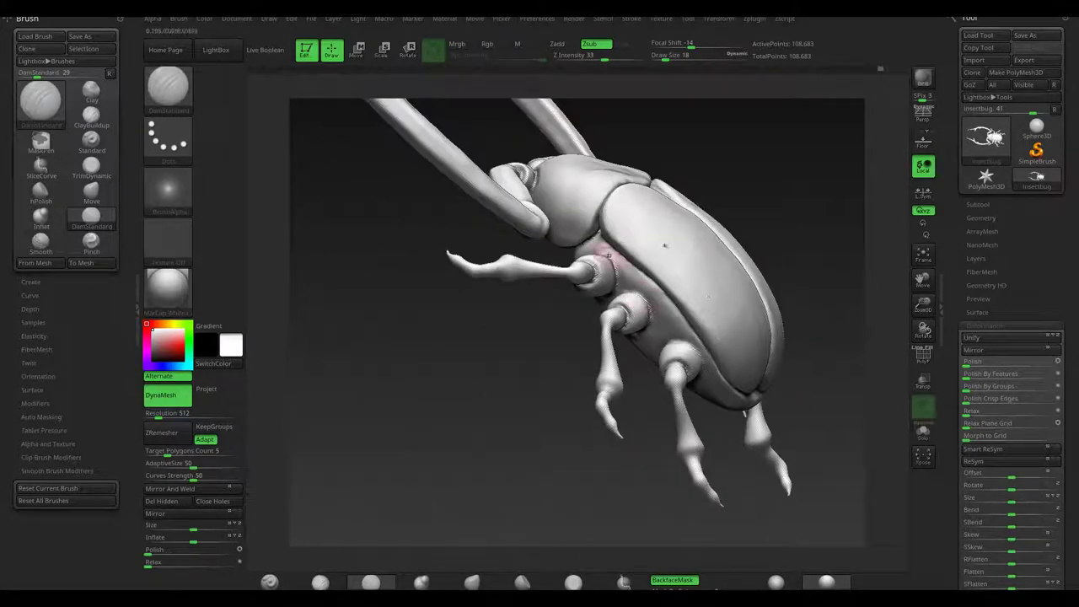
pyautogui.moveTo(628, 358)
pyautogui.mouseDown()
pyautogui.moveTo(474, 358)
pyautogui.moveTo(735, 431)
pyautogui.moveTo(692, 528)
pyautogui.mouseUp()
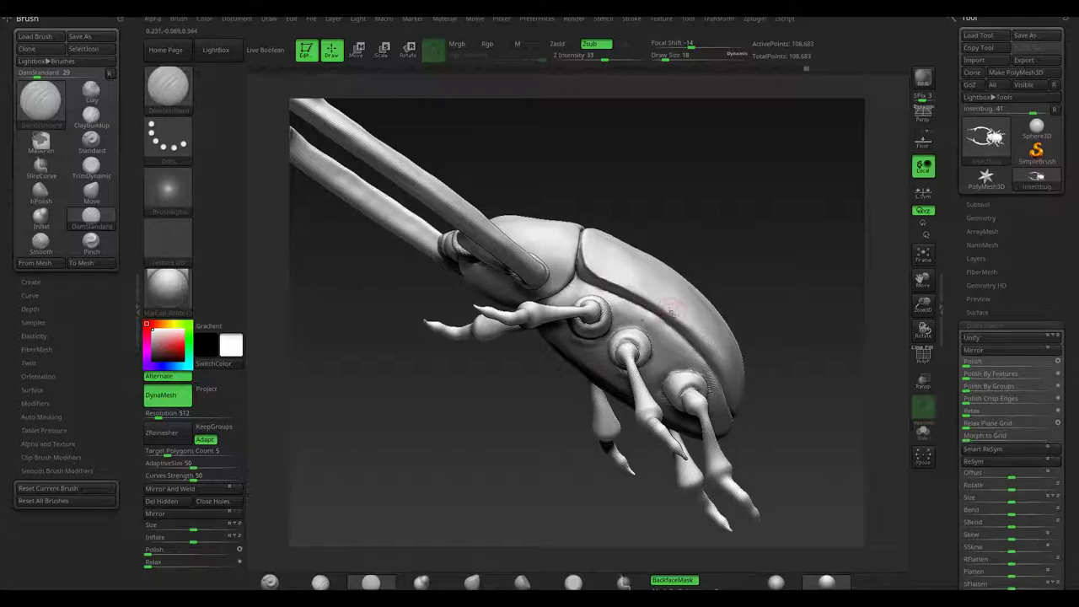
pyautogui.moveTo(708, 346); pyautogui.dragTo(573, 364)
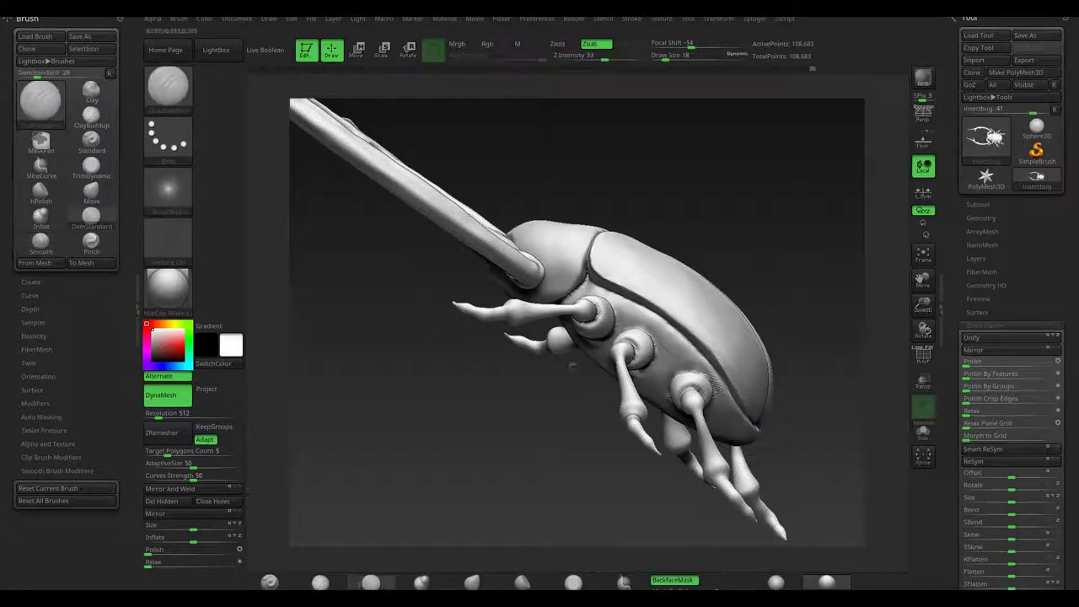
# Select Inflat at intensity 10 and start swelling the leg segments.
pyautogui.press('b')
pyautogui.press('i')
pyautogui.press('n')
pyautogui.moveTo(725, 438); pyautogui.dragTo(762, 425)
pyautogui.moveTo(708, 346)
pyautogui.mouseDown()
pyautogui.moveTo(581, 265)
pyautogui.moveTo(674, 323)
pyautogui.moveTo(695, 236)
pyautogui.mouseUp()
pyautogui.moveTo(728, 361); pyautogui.dragTo(596, 365)
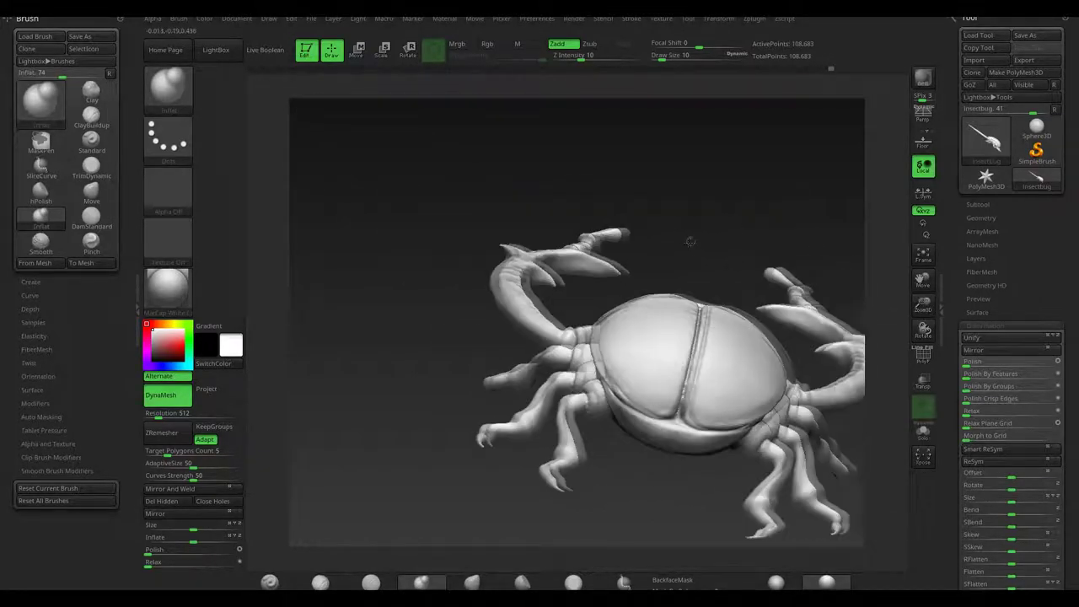
pyautogui.moveTo(396, 253); pyautogui.dragTo(354, 320)
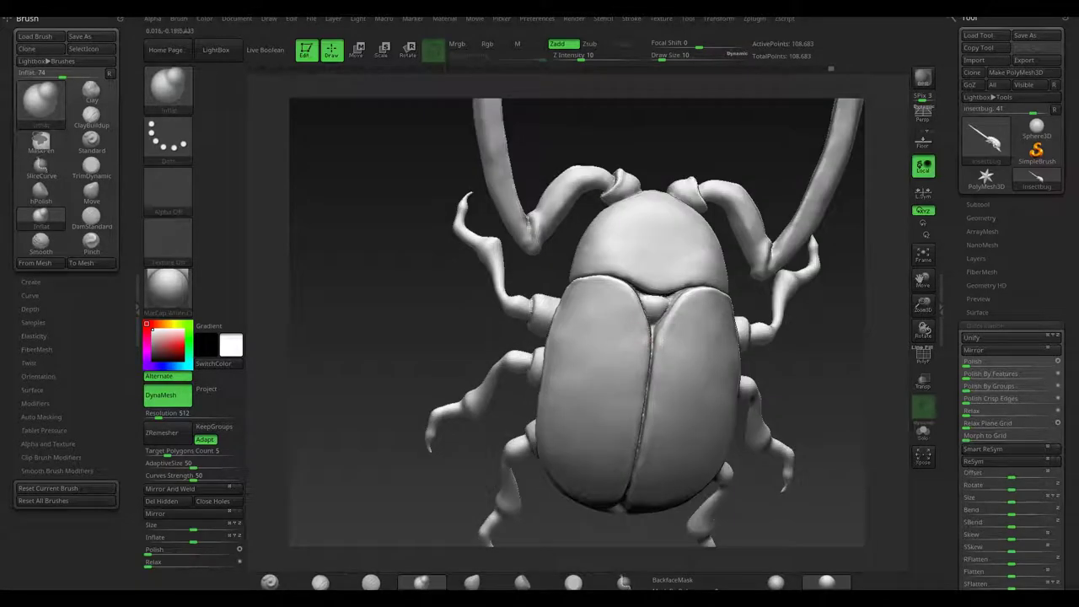
# Inflate the remaining leg joints on the left side and underside into rounded sections.
pyautogui.moveTo(640, 408); pyautogui.dragTo(725, 405)
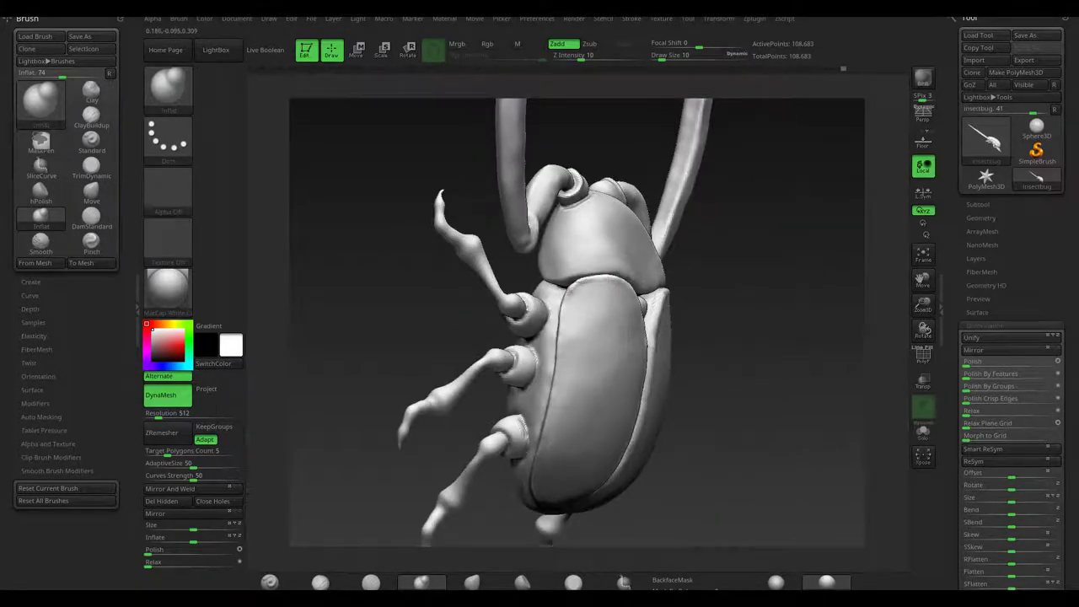
pyautogui.moveTo(725, 320)
pyautogui.mouseDown()
pyautogui.moveTo(675, 314)
pyautogui.moveTo(703, 294)
pyautogui.moveTo(775, 287)
pyautogui.mouseUp()
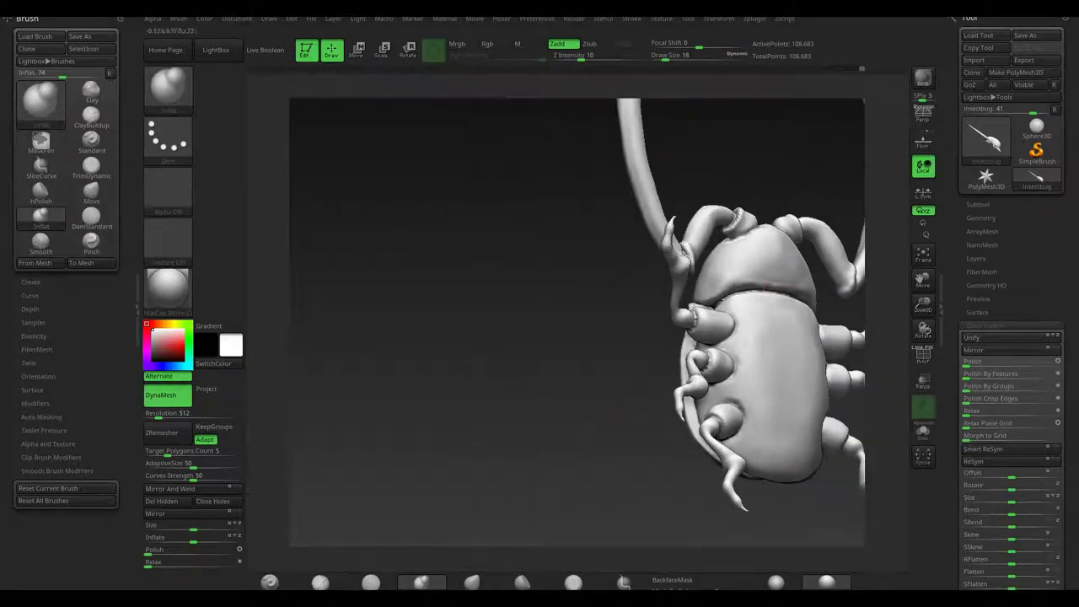
pyautogui.moveTo(614, 270); pyautogui.dragTo(498, 368)
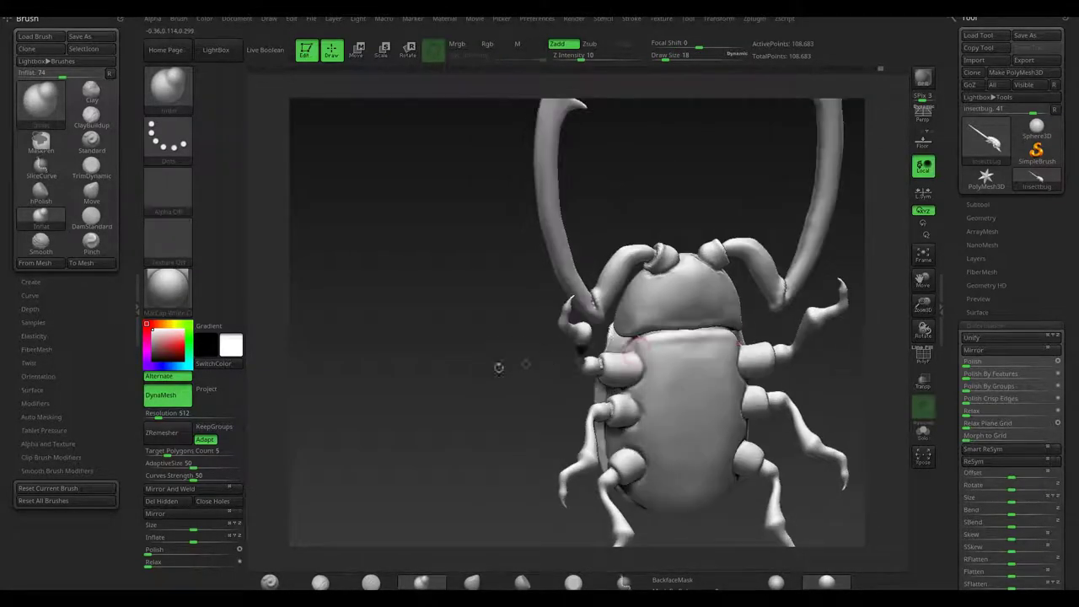
pyautogui.moveTo(639, 391)
pyautogui.mouseDown()
pyautogui.moveTo(518, 370)
pyautogui.moveTo(646, 421)
pyautogui.mouseUp()
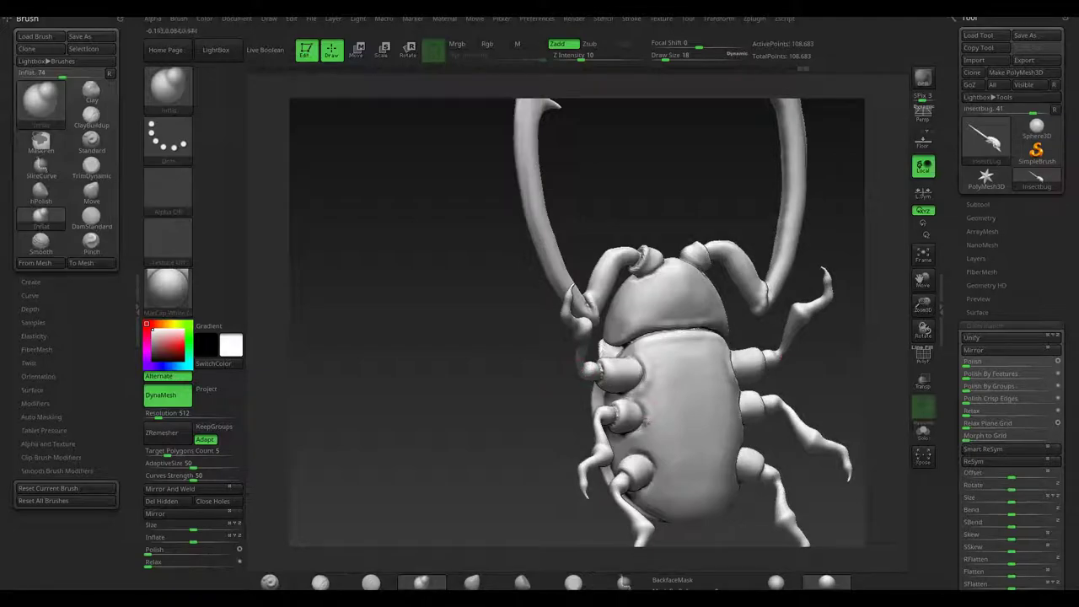
pyautogui.moveTo(654, 458); pyautogui.dragTo(605, 404)
pyautogui.moveTo(600, 364)
pyautogui.mouseDown()
pyautogui.moveTo(721, 369)
pyautogui.moveTo(674, 371)
pyautogui.moveTo(581, 329)
pyautogui.moveTo(735, 348)
pyautogui.moveTo(723, 345)
pyautogui.moveTo(834, 337)
pyautogui.moveTo(725, 360)
pyautogui.mouseUp()
pyautogui.moveTo(457, 323)
pyautogui.mouseDown()
pyautogui.moveTo(524, 222)
pyautogui.moveTo(566, 314)
pyautogui.moveTo(706, 414)
pyautogui.mouseUp()
# Recut the creases on the legs, mandibles and shell with DamStandard.
pyautogui.press('b')
pyautogui.press('d')
pyautogui.press('s')
pyautogui.moveTo(554, 397)
pyautogui.mouseDown()
pyautogui.moveTo(699, 349)
pyautogui.moveTo(699, 409)
pyautogui.moveTo(739, 447)
pyautogui.moveTo(666, 474)
pyautogui.moveTo(699, 458)
pyautogui.moveTo(701, 336)
pyautogui.moveTo(631, 376)
pyautogui.moveTo(761, 385)
pyautogui.moveTo(554, 385)
pyautogui.moveTo(558, 434)
pyautogui.moveTo(520, 414)
pyautogui.moveTo(598, 505)
pyautogui.moveTo(640, 396)
pyautogui.moveTo(636, 418)
pyautogui.moveTo(655, 306)
pyautogui.moveTo(638, 303)
pyautogui.moveTo(758, 389)
pyautogui.mouseUp()
pyautogui.moveTo(650, 464); pyautogui.dragTo(663, 394)
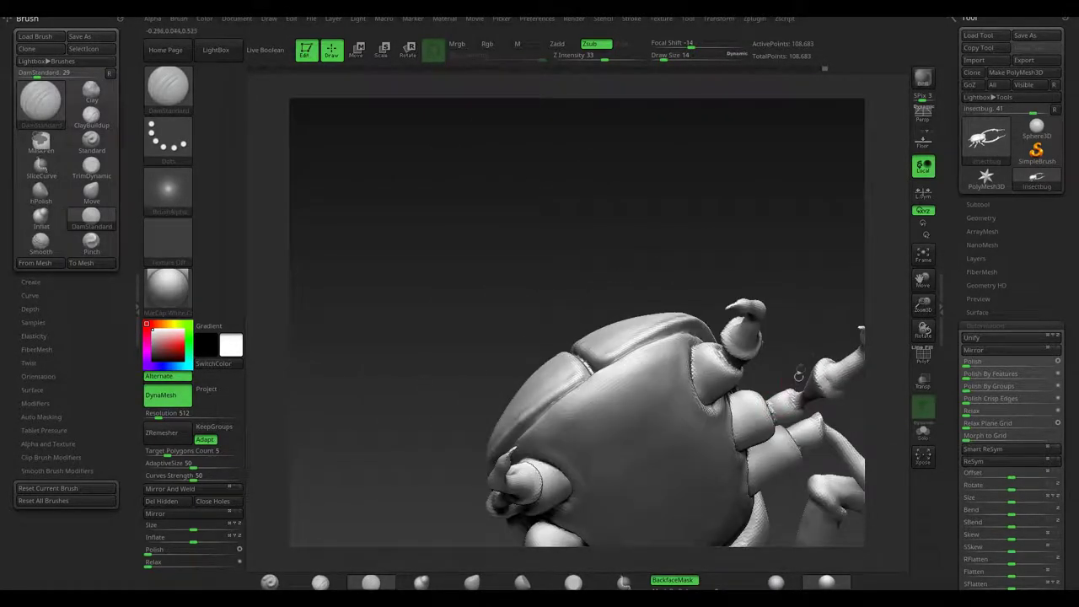
pyautogui.moveTo(663, 383)
pyautogui.mouseDown()
pyautogui.moveTo(612, 451)
pyautogui.moveTo(626, 469)
pyautogui.moveTo(505, 419)
pyautogui.mouseUp()
# Build ClayBuildup texture over the shell, head and legs, then zoom out to review.
pyautogui.press('b')
pyautogui.press('c')
pyautogui.press('b')
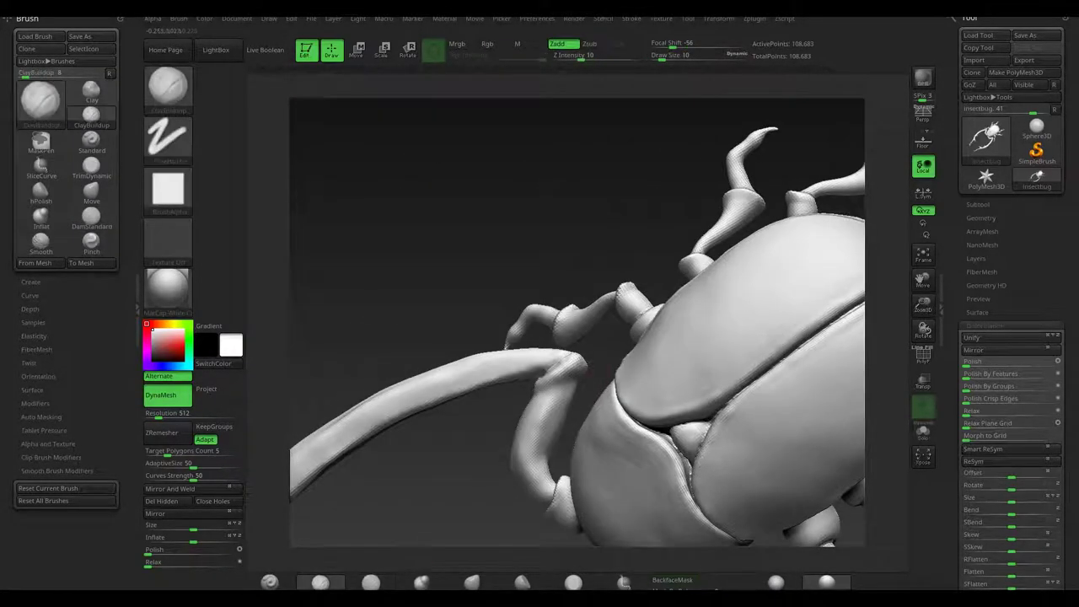
pyautogui.moveTo(566, 383); pyautogui.dragTo(581, 380)
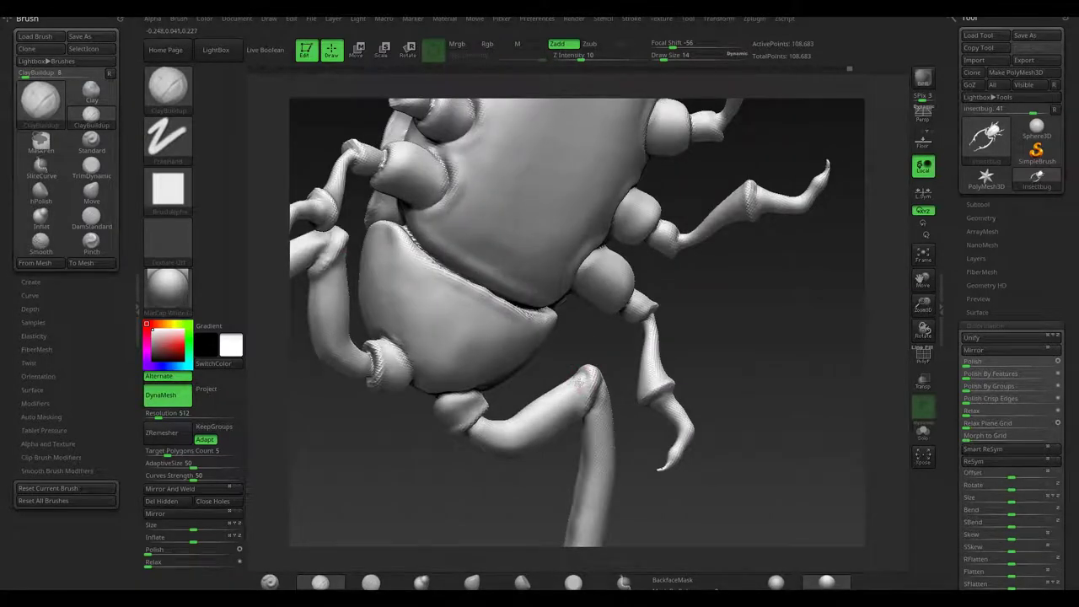
pyautogui.moveTo(439, 337)
pyautogui.mouseDown()
pyautogui.moveTo(402, 376)
pyautogui.moveTo(536, 501)
pyautogui.moveTo(708, 447)
pyautogui.mouseUp()
pyautogui.moveTo(795, 304); pyautogui.dragTo(860, 388)
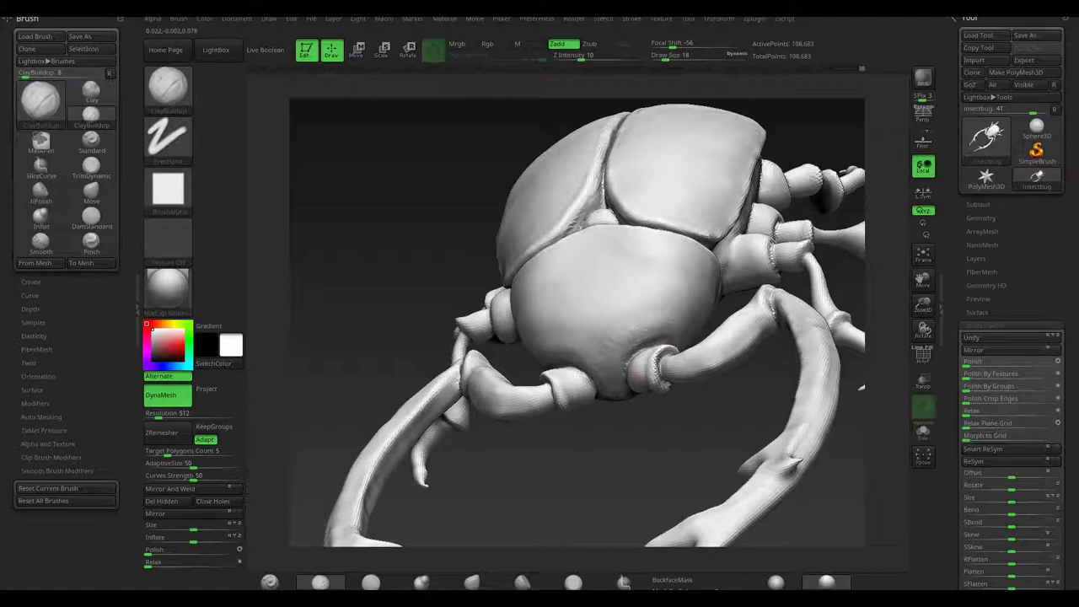
pyautogui.moveTo(860, 388); pyautogui.dragTo(675, 366)
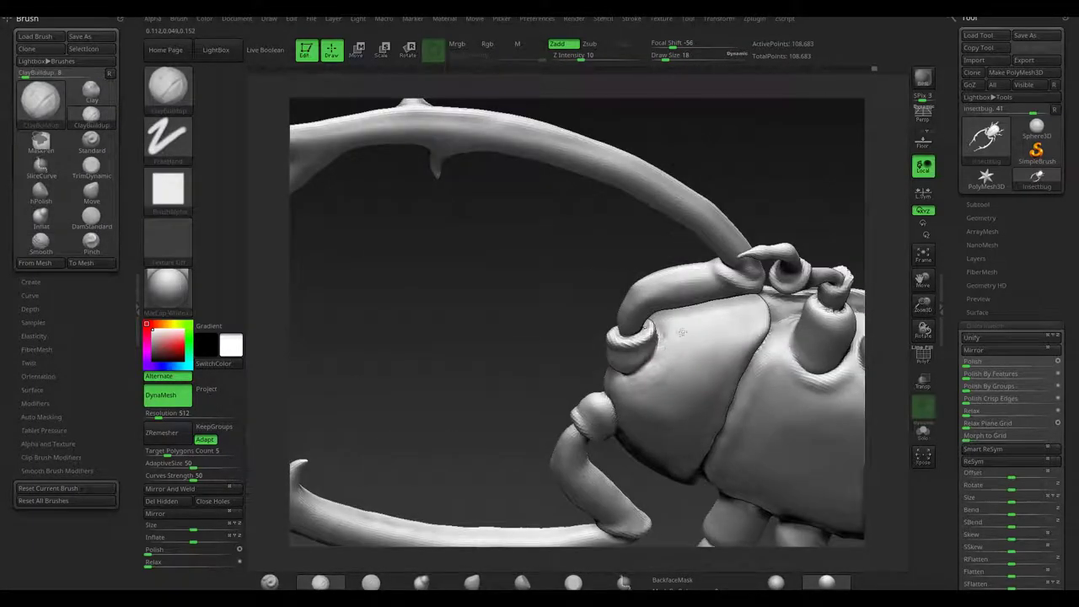
pyautogui.moveTo(674, 344)
pyautogui.mouseDown()
pyautogui.moveTo(727, 359)
pyautogui.moveTo(621, 346)
pyautogui.mouseUp()
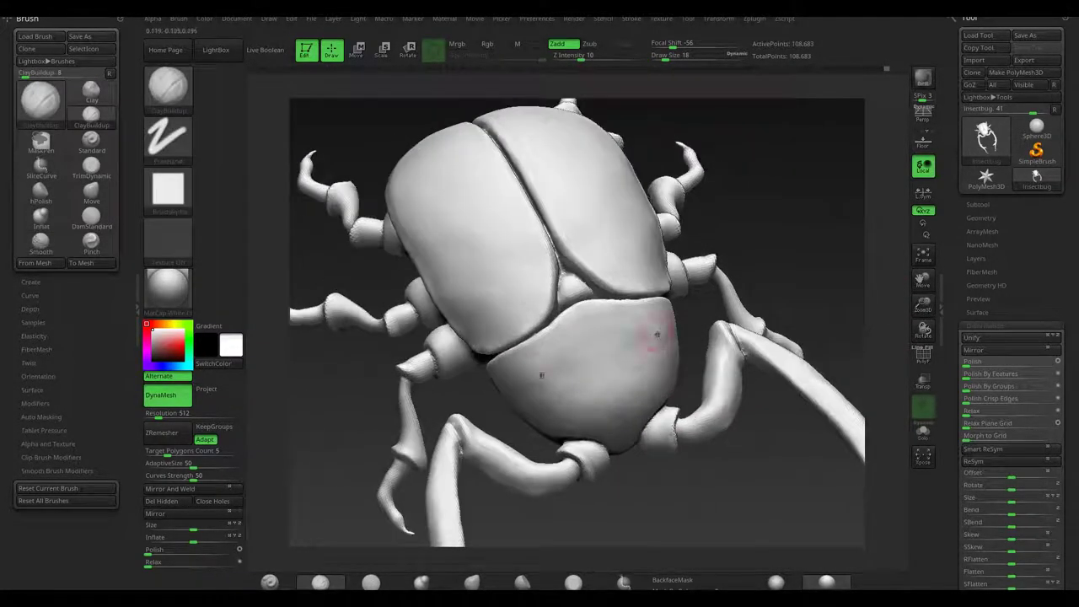
pyautogui.moveTo(647, 332)
pyautogui.mouseDown()
pyautogui.moveTo(479, 411)
pyautogui.moveTo(719, 312)
pyautogui.moveTo(937, 364)
pyautogui.mouseUp()
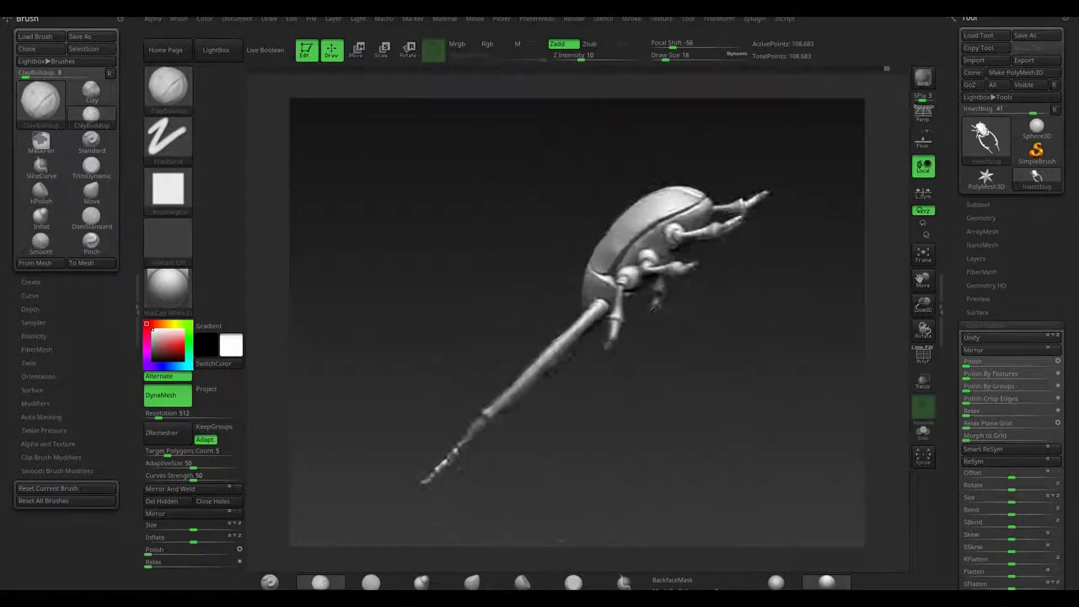
pyautogui.scroll(5, 573, 403)
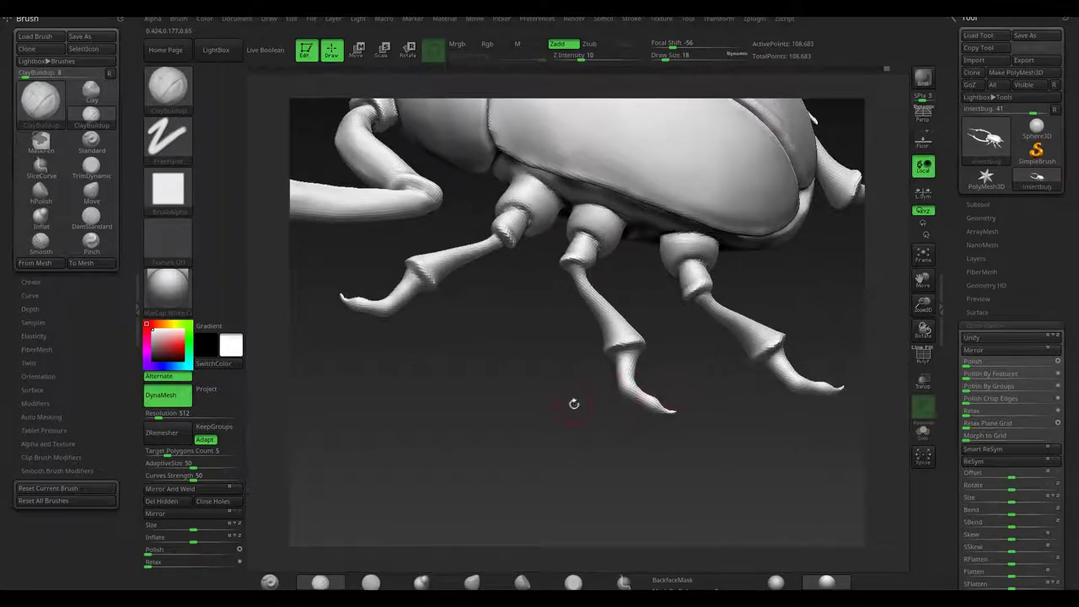
pyautogui.scroll(-5, 594, 357)
pyautogui.moveTo(594, 357); pyautogui.dragTo(430, 344)
# Pull new spikes out along the outer edges of both mandibles.
pyautogui.press('b')
pyautogui.press('s')
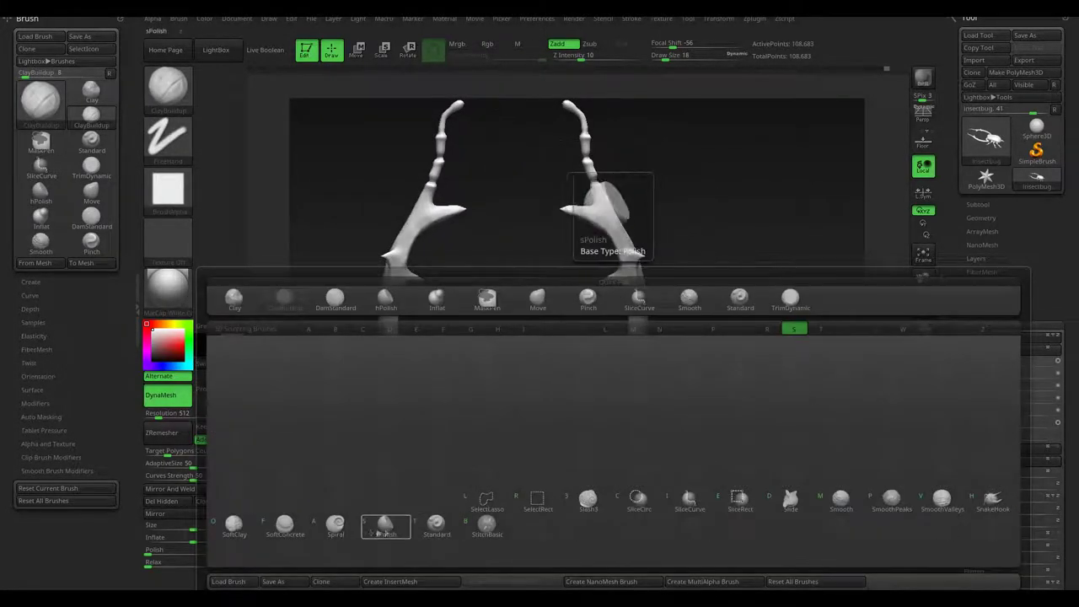
pyautogui.press('h')
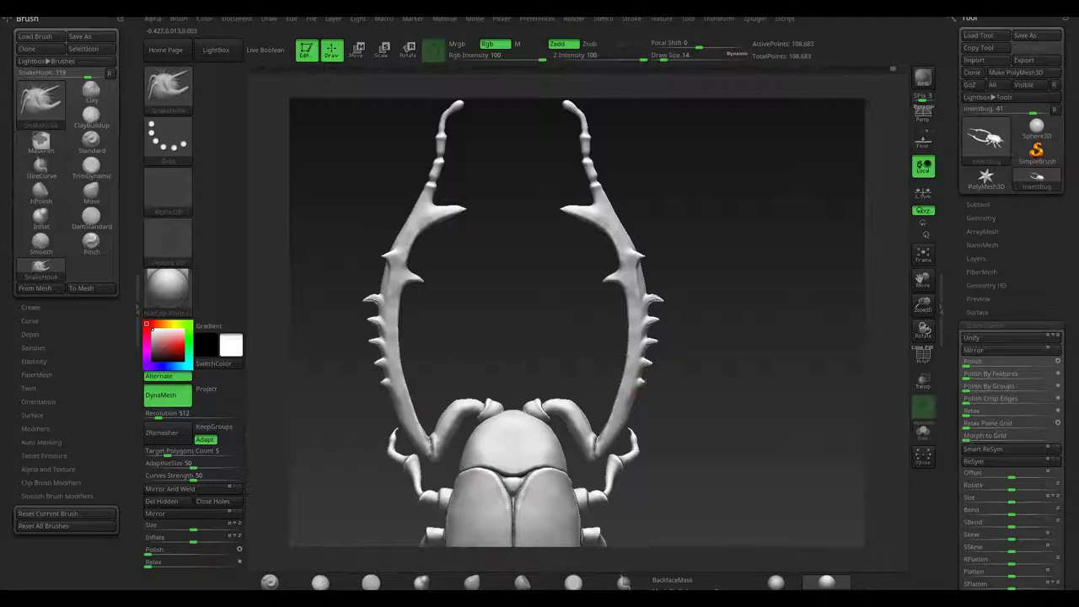
pyautogui.keyDown('shift'); pyautogui.moveTo(675, 391); pyautogui.dragTo(653, 317); pyautogui.keyUp('shift')
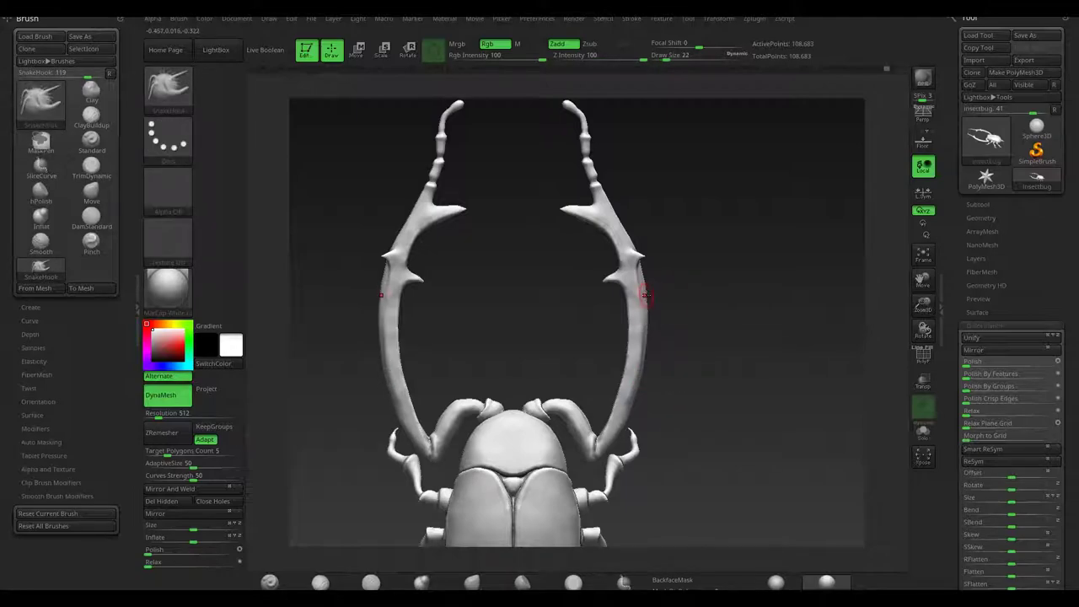
pyautogui.moveTo(646, 312); pyautogui.dragTo(662, 305)
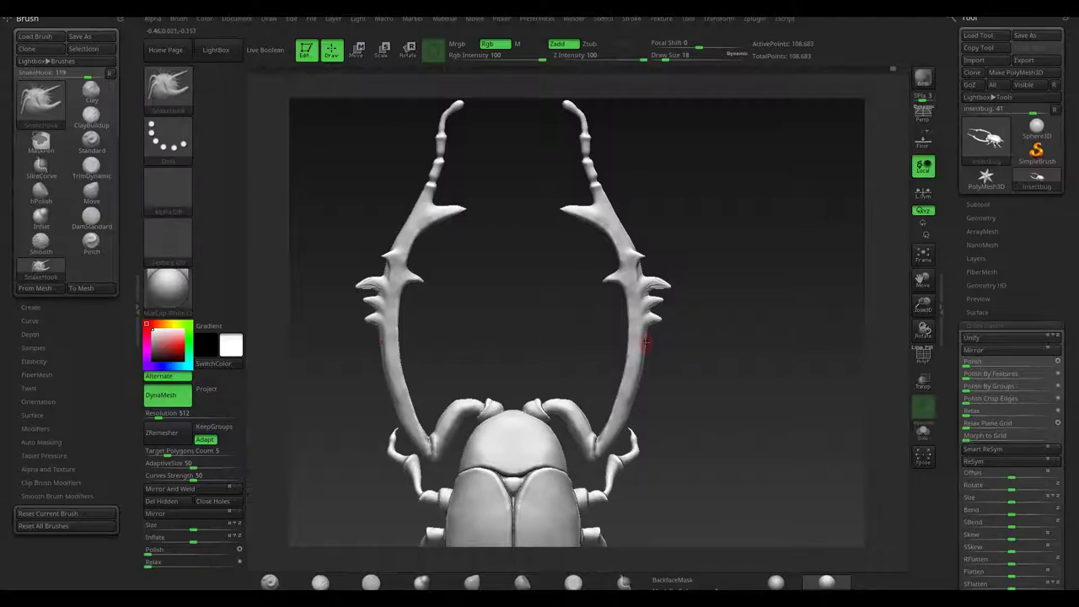
pyautogui.moveTo(689, 392)
pyautogui.mouseDown()
pyautogui.moveTo(727, 361)
pyautogui.moveTo(661, 270)
pyautogui.mouseUp()
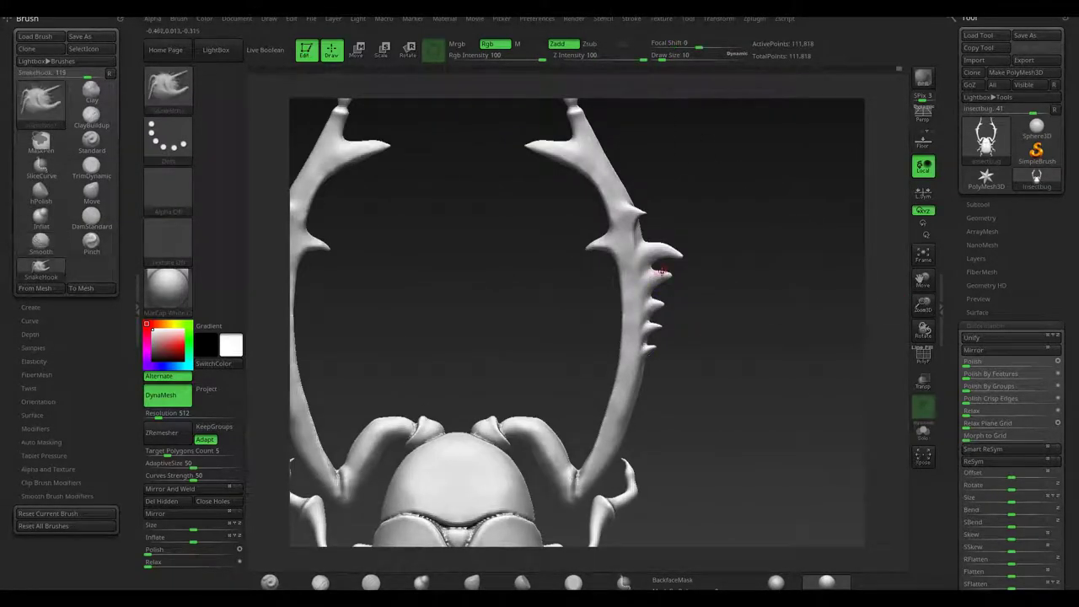
# Enlarge and reshape the right mandible's spikes with the Move brush.
pyautogui.press('b')
pyautogui.press('m')
pyautogui.press('v')
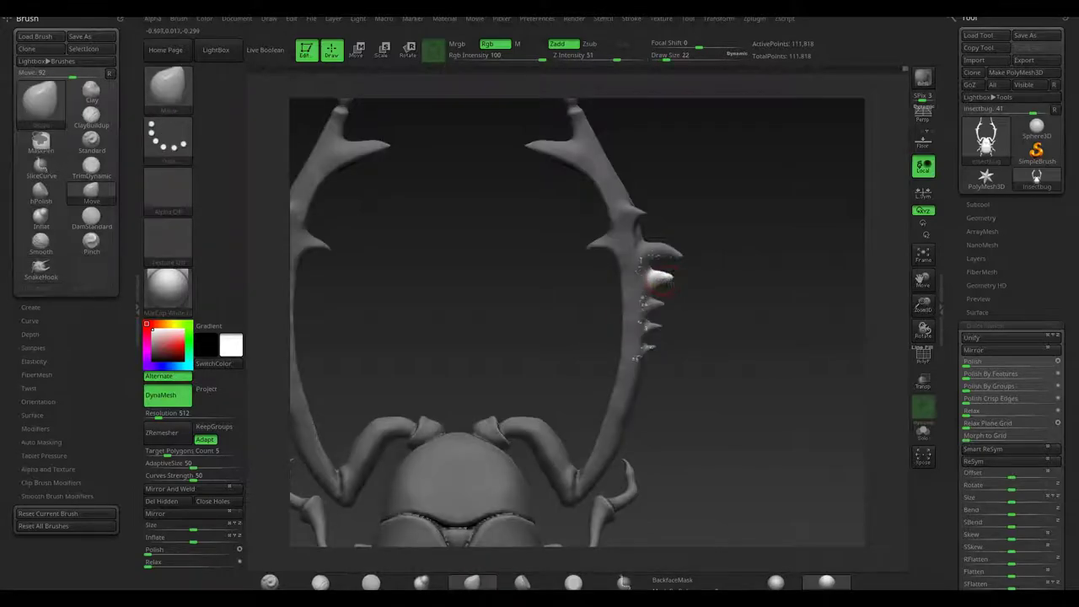
pyautogui.moveTo(670, 285); pyautogui.dragTo(656, 305)
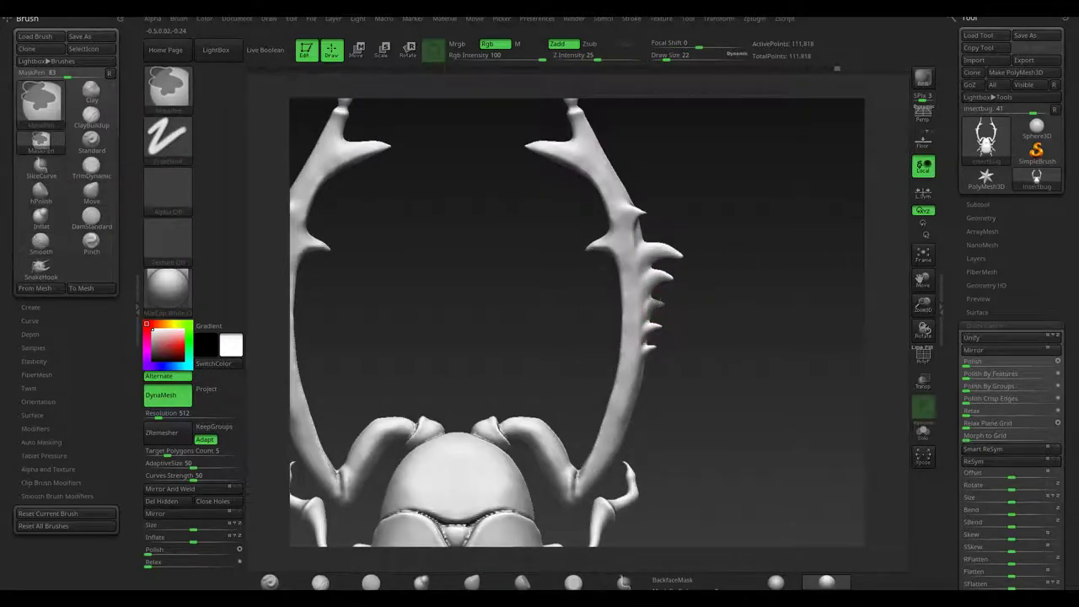
pyautogui.moveTo(650, 313); pyautogui.dragTo(655, 327)
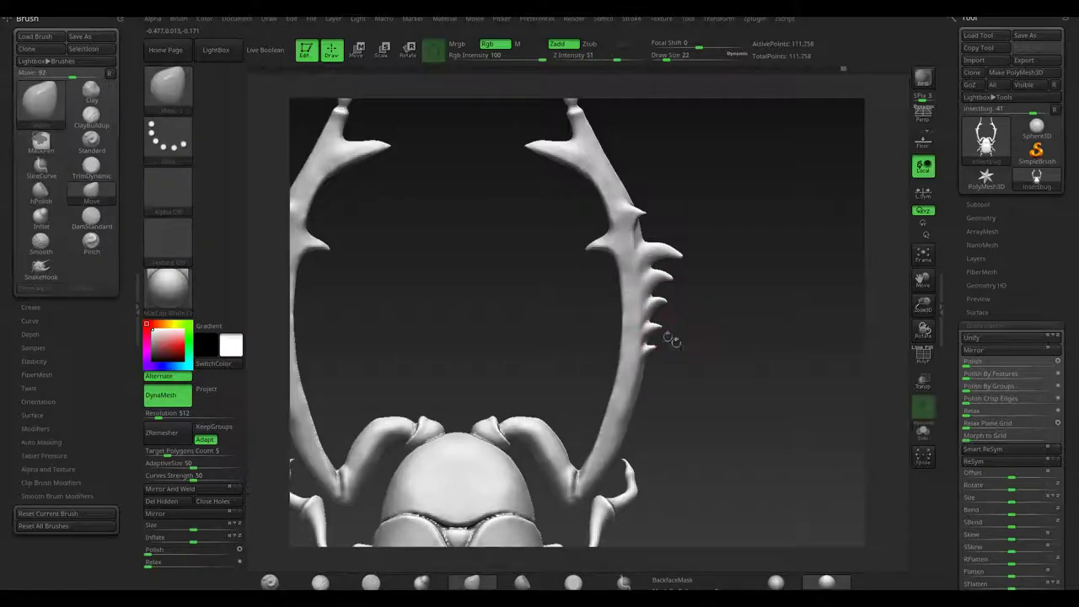
# Mask a thorax patch, invert the mask and pull it up into a horn with Transpose Move.
pyautogui.press('ctrl')
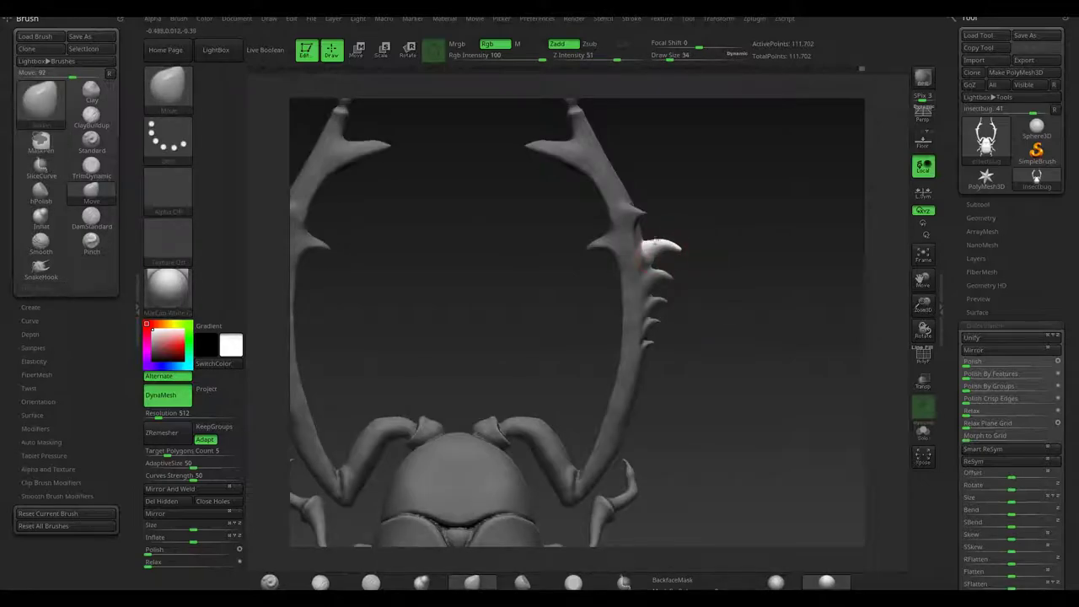
pyautogui.moveTo(696, 313); pyautogui.dragTo(736, 381)
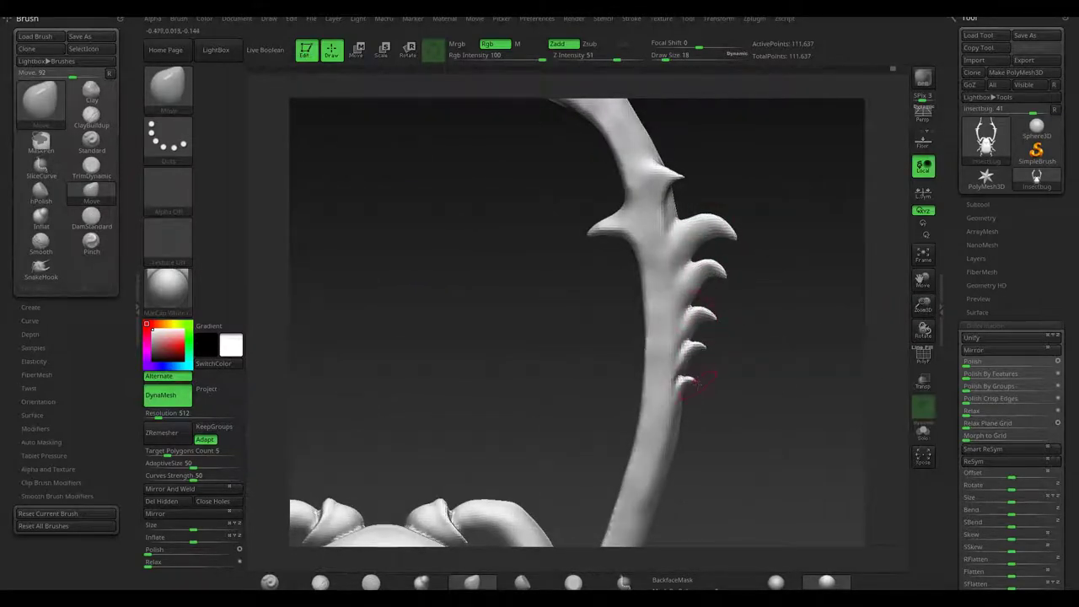
pyautogui.press('f')
pyautogui.moveTo(658, 269)
pyautogui.mouseDown()
pyautogui.moveTo(628, 282)
pyautogui.moveTo(682, 223)
pyautogui.mouseUp()
pyautogui.moveTo(581, 245)
pyautogui.keyDown('ctrl'); pyautogui.mouseDown()
pyautogui.moveTo(607, 257)
pyautogui.moveTo(693, 244)
pyautogui.moveTo(581, 293)
pyautogui.moveTo(582, 380)
pyautogui.mouseUp(); pyautogui.keyUp('ctrl')
pyautogui.hotkey('ctrl', 'i')
pyautogui.press('w')
pyautogui.moveTo(582, 292)
pyautogui.mouseDown()
pyautogui.moveTo(646, 254)
pyautogui.moveTo(559, 265)
pyautogui.moveTo(652, 256)
pyautogui.moveTo(683, 326)
pyautogui.moveTo(641, 278)
pyautogui.moveTo(666, 286)
pyautogui.moveTo(422, 570)
pyautogui.mouseUp()
pyautogui.press('q')
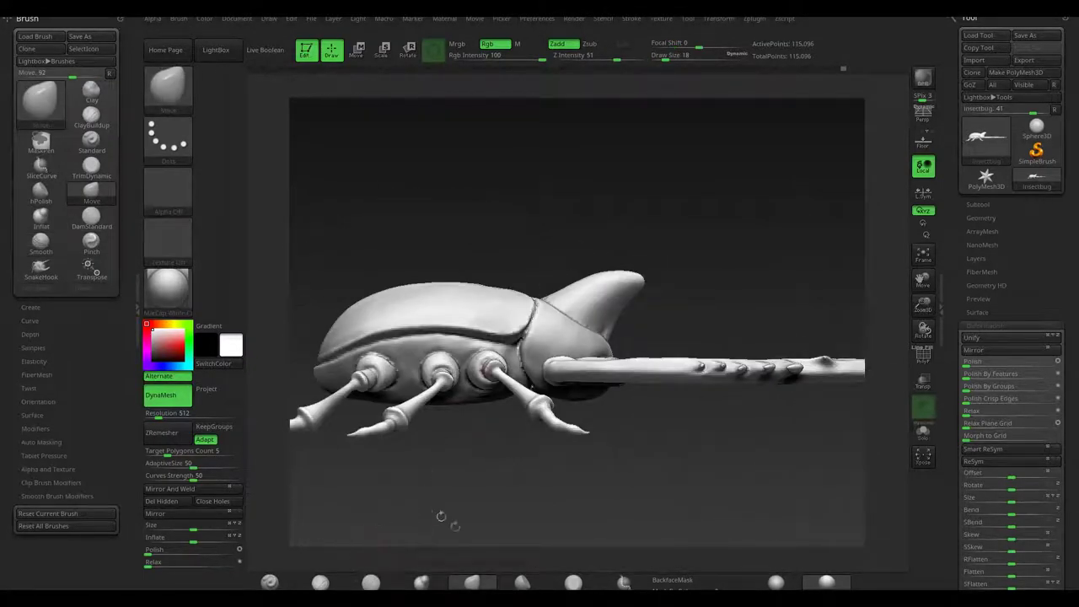
# Mask the body and rotate the thorax horn to point further upward.
pyautogui.press('b')
pyautogui.press('t')
pyautogui.press('d')
pyautogui.moveTo(579, 286); pyautogui.dragTo(606, 319)
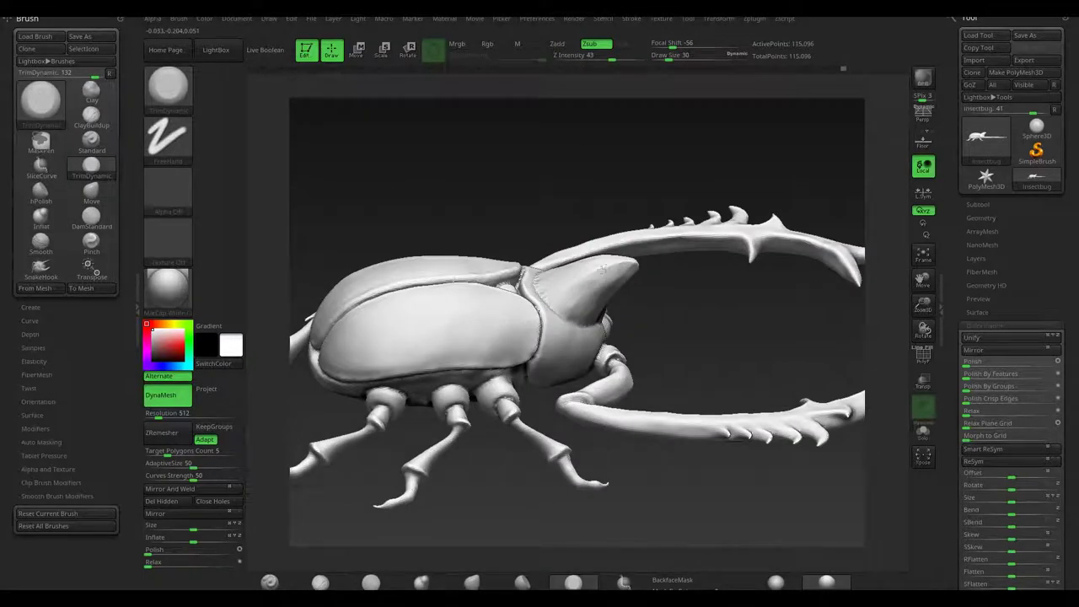
pyautogui.moveTo(585, 274)
pyautogui.mouseDown()
pyautogui.moveTo(681, 270)
pyautogui.moveTo(635, 264)
pyautogui.moveTo(569, 279)
pyautogui.mouseUp()
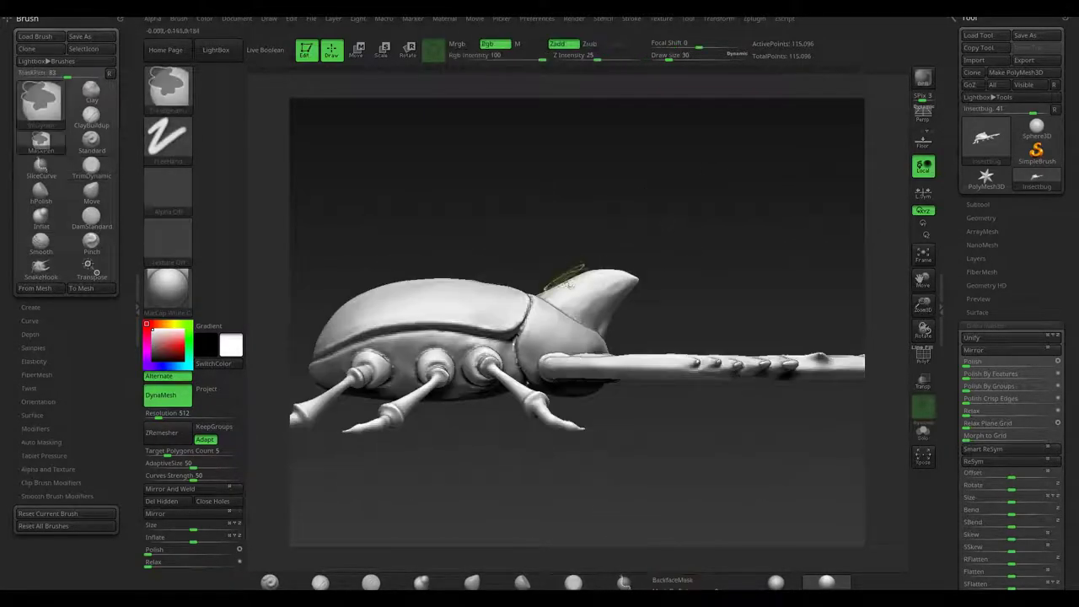
pyautogui.keyDown('ctrl'); pyautogui.click(601, 264); pyautogui.keyUp('ctrl')
pyautogui.press('e')
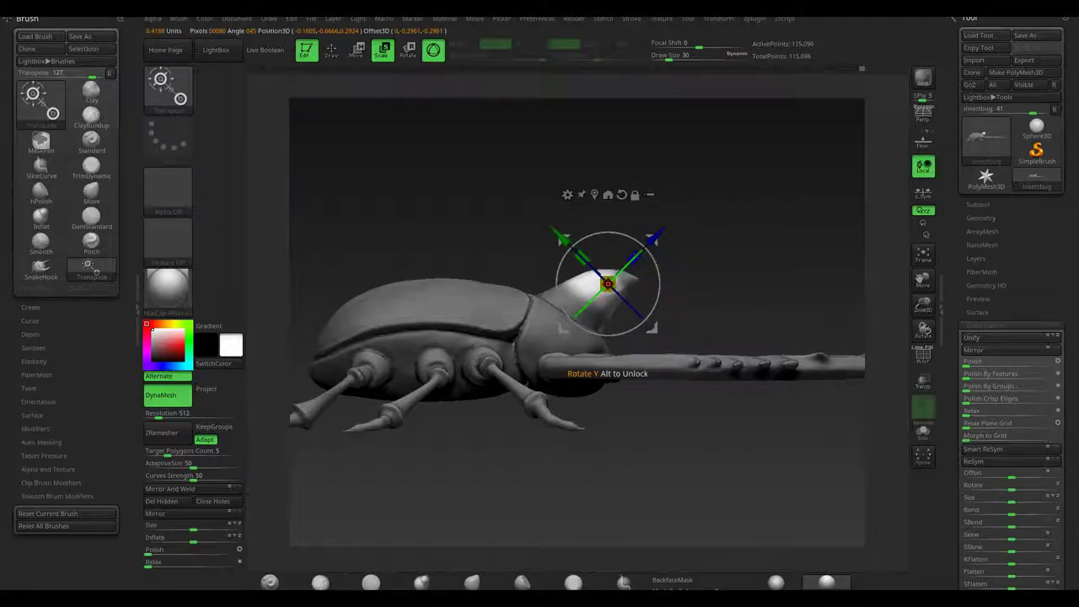
pyautogui.keyDown('alt'); pyautogui.moveTo(459, 207); pyautogui.dragTo(497, 251); pyautogui.keyUp('alt')
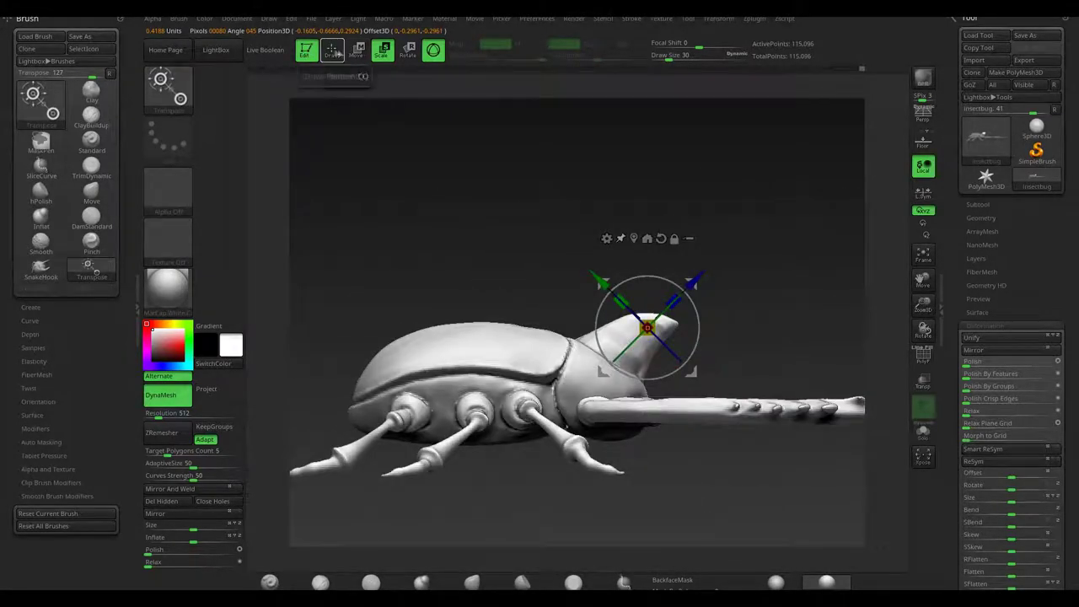
# Smooth the horn's surface into a clean, tapered point.
pyautogui.press('shift')
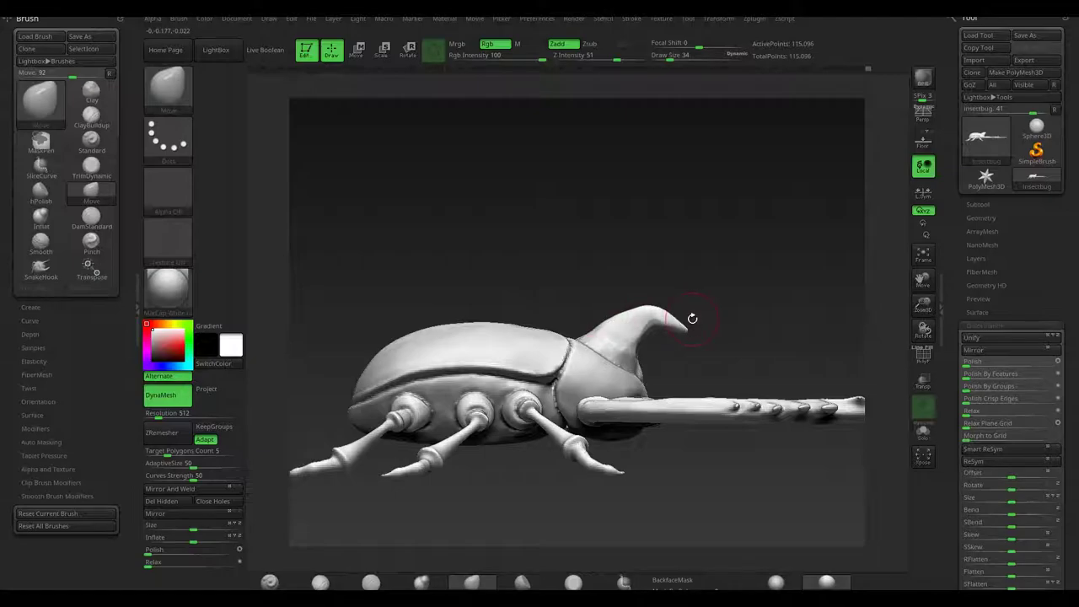
pyautogui.press('shift')
pyautogui.keyDown('shift'); pyautogui.moveTo(619, 340); pyautogui.dragTo(604, 322); pyautogui.keyUp('shift')
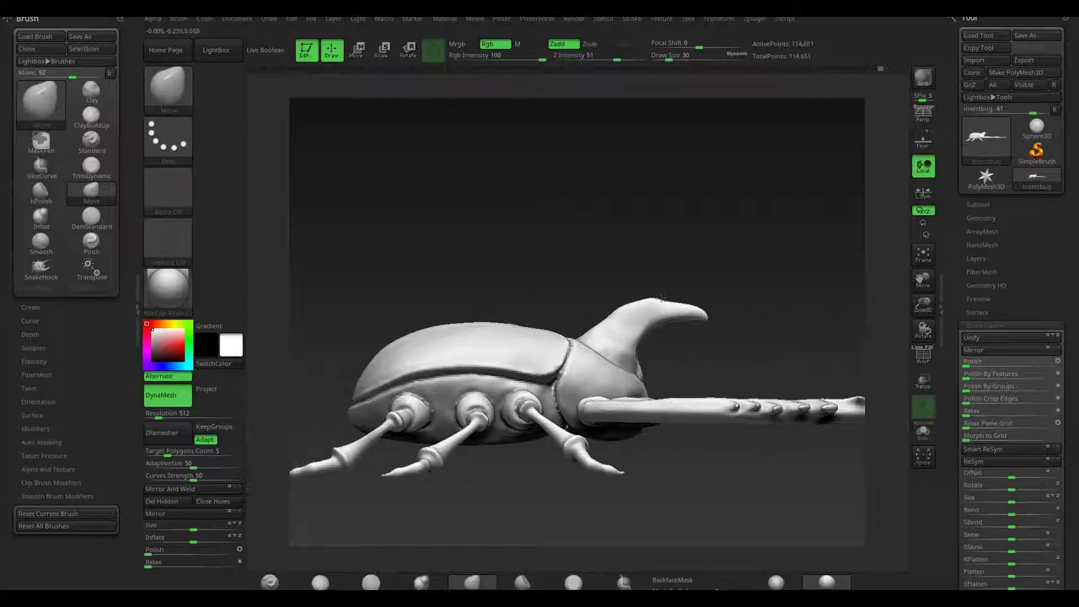
pyautogui.press('b')
pyautogui.press('c')
pyautogui.press('b')
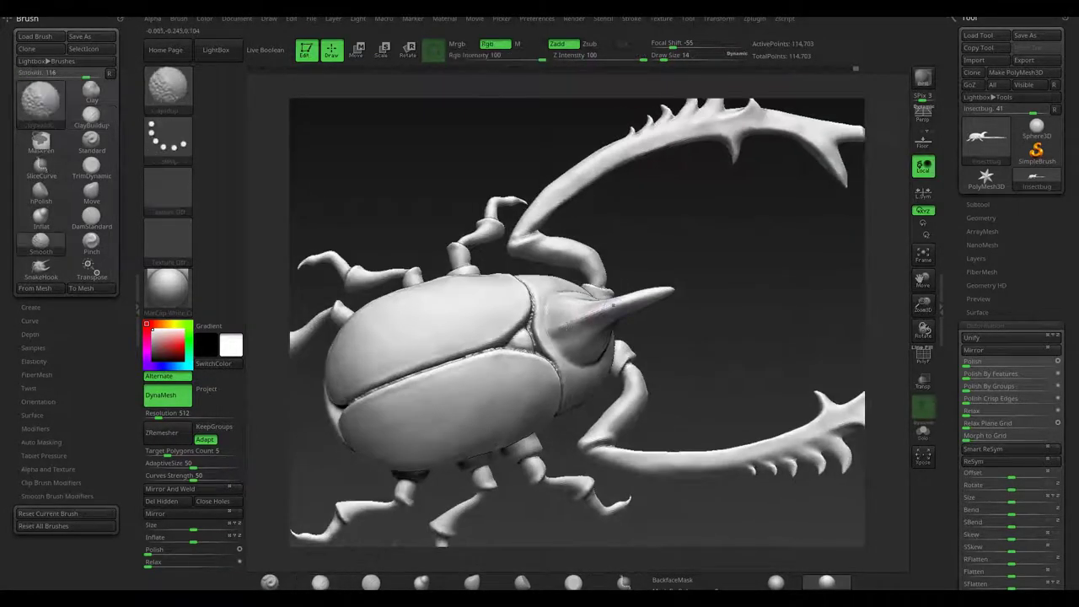
# Build lumpy ClayBuildup ridges around the horn base, orbiting around the head.
pyautogui.moveTo(637, 259)
pyautogui.mouseDown()
pyautogui.moveTo(563, 295)
pyautogui.moveTo(554, 270)
pyautogui.mouseUp()
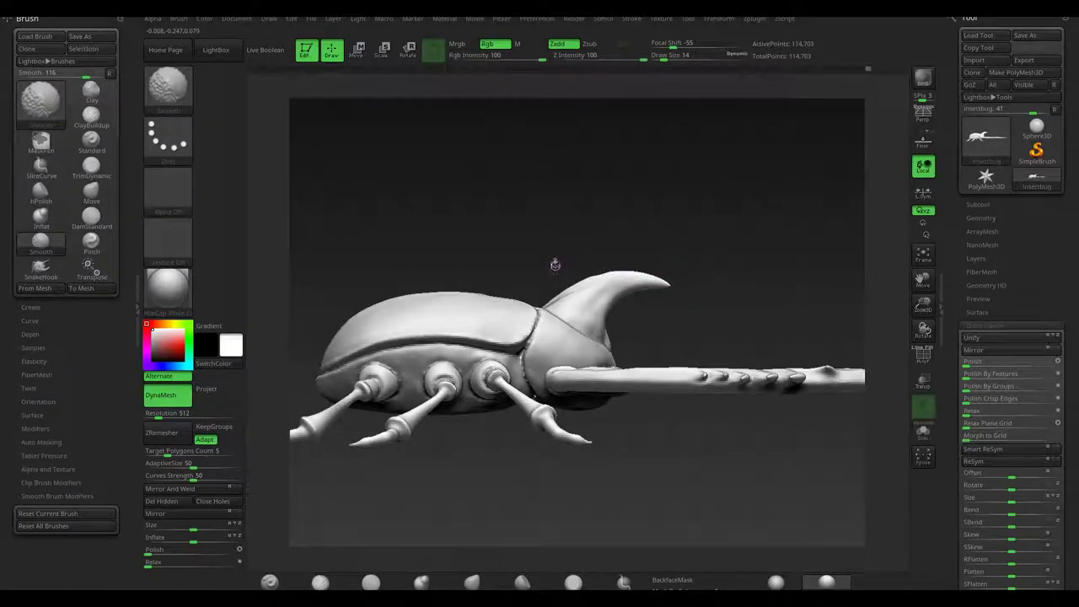
pyautogui.moveTo(681, 525)
pyautogui.mouseDown()
pyautogui.moveTo(591, 343)
pyautogui.moveTo(563, 336)
pyautogui.moveTo(494, 258)
pyautogui.moveTo(586, 255)
pyautogui.mouseUp()
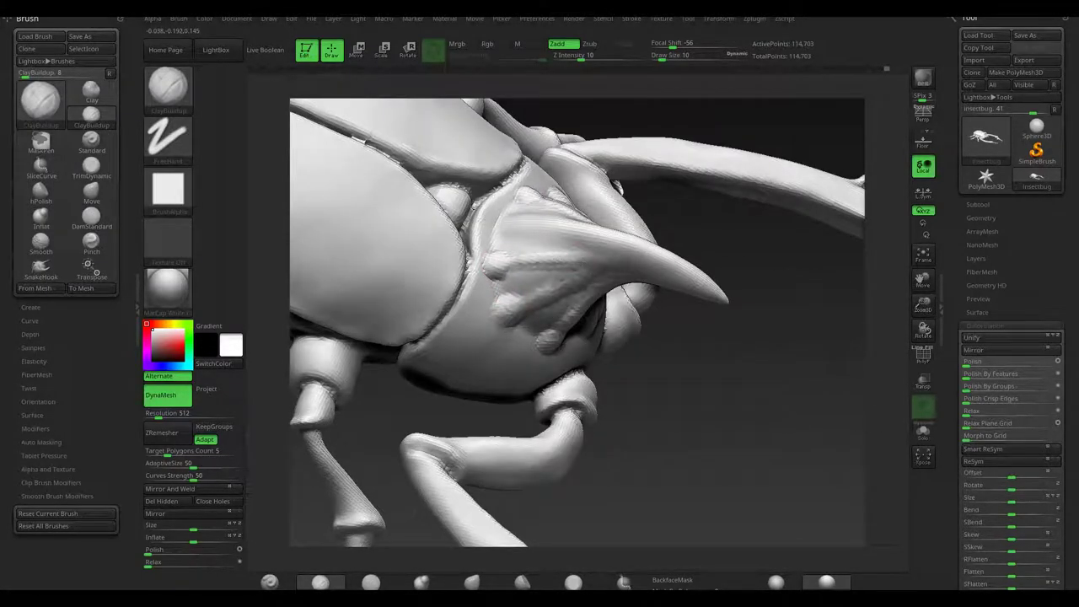
pyautogui.moveTo(758, 379); pyautogui.dragTo(691, 422)
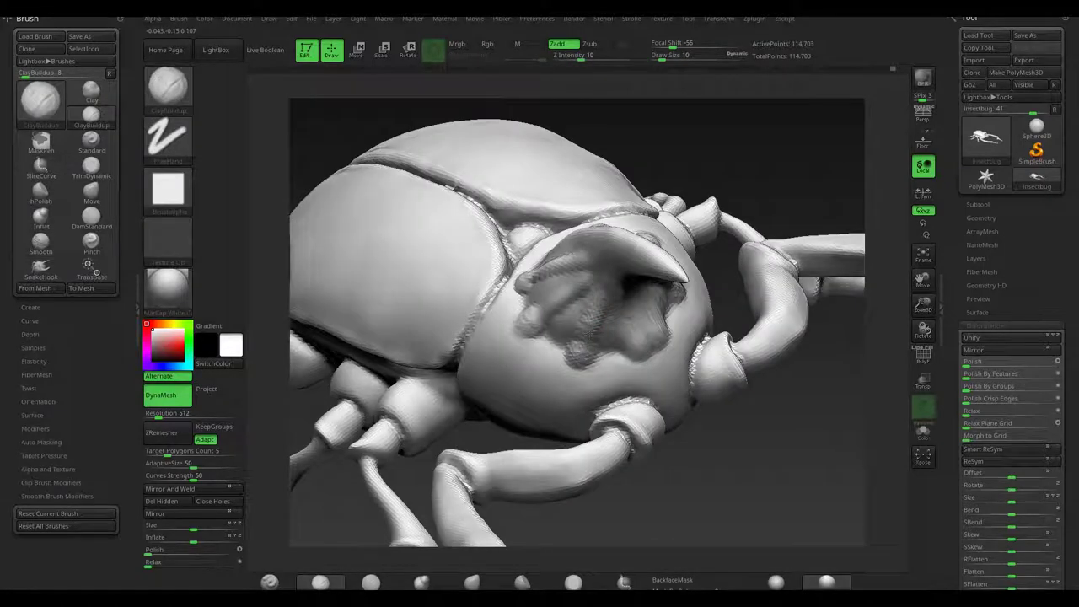
pyautogui.moveTo(793, 427); pyautogui.dragTo(784, 363)
pyautogui.moveTo(633, 344)
pyautogui.mouseDown()
pyautogui.moveTo(524, 262)
pyautogui.moveTo(758, 337)
pyautogui.mouseUp()
pyautogui.keyDown('alt'); pyautogui.moveTo(759, 506); pyautogui.dragTo(759, 405); pyautogui.keyUp('alt')
pyautogui.moveTo(586, 319); pyautogui.dragTo(628, 265)
pyautogui.moveTo(590, 320)
pyautogui.mouseDown()
pyautogui.moveTo(586, 396)
pyautogui.moveTo(590, 278)
pyautogui.mouseUp()
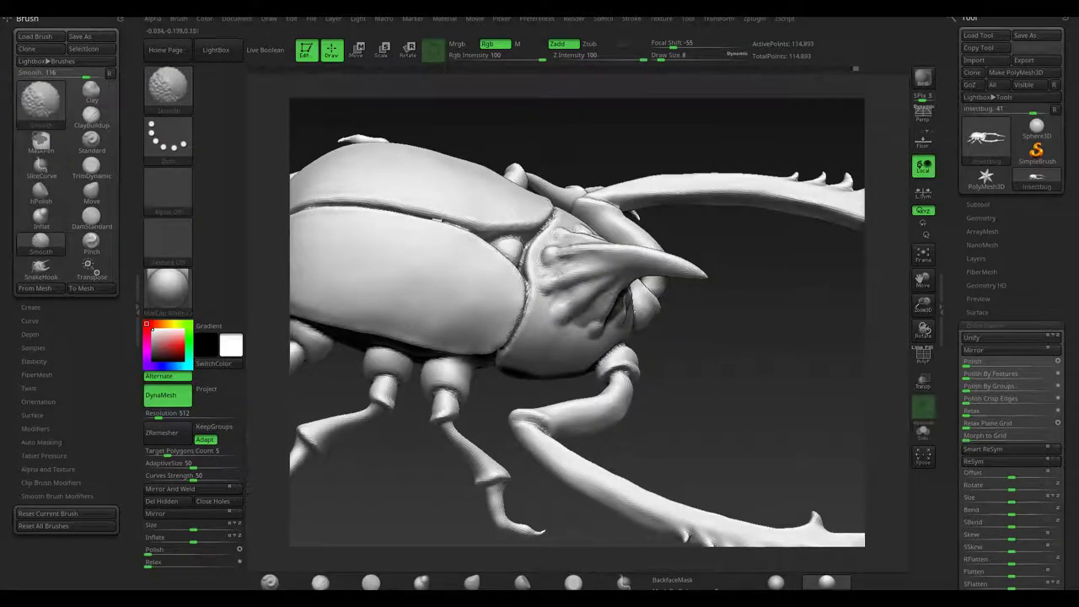
pyautogui.moveTo(691, 334)
pyautogui.mouseDown()
pyautogui.moveTo(540, 194)
pyautogui.moveTo(547, 228)
pyautogui.moveTo(590, 202)
pyautogui.moveTo(707, 329)
pyautogui.moveTo(666, 311)
pyautogui.moveTo(632, 278)
pyautogui.moveTo(757, 373)
pyautogui.moveTo(440, 236)
pyautogui.moveTo(603, 539)
pyautogui.mouseUp()
# Taper the legs into sharp hooked claw tips with the Standard brush.
pyautogui.press('b')
pyautogui.press('s')
pyautogui.press('t')
pyautogui.moveTo(566, 463)
pyautogui.mouseDown()
pyautogui.moveTo(458, 309)
pyautogui.moveTo(343, 463)
pyautogui.moveTo(443, 246)
pyautogui.moveTo(573, 325)
pyautogui.moveTo(628, 463)
pyautogui.moveTo(590, 421)
pyautogui.moveTo(489, 396)
pyautogui.moveTo(590, 337)
pyautogui.moveTo(630, 281)
pyautogui.moveTo(614, 282)
pyautogui.moveTo(632, 283)
pyautogui.moveTo(628, 270)
pyautogui.moveTo(640, 261)
pyautogui.moveTo(615, 286)
pyautogui.mouseUp()
pyautogui.moveTo(649, 397)
pyautogui.mouseDown()
pyautogui.moveTo(658, 408)
pyautogui.moveTo(640, 381)
pyautogui.moveTo(626, 406)
pyautogui.moveTo(414, 281)
pyautogui.moveTo(438, 270)
pyautogui.mouseUp()
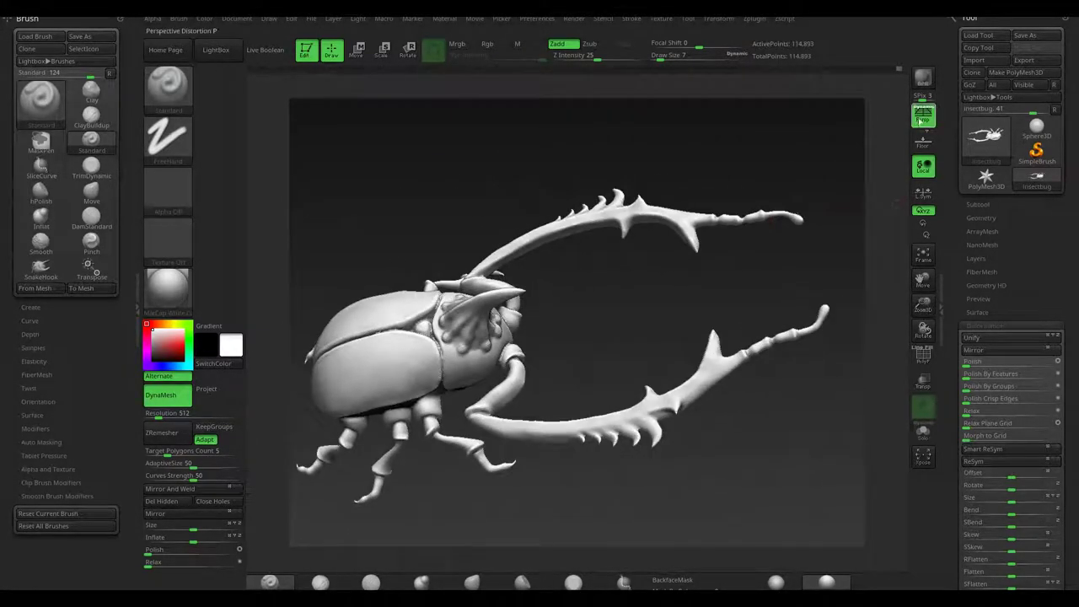
# Duplicate the beetle subtool, ZRemesh the copy to about 20,881 points, and check its wireframe.
pyautogui.click(978, 204)
pyautogui.click(977, 506)
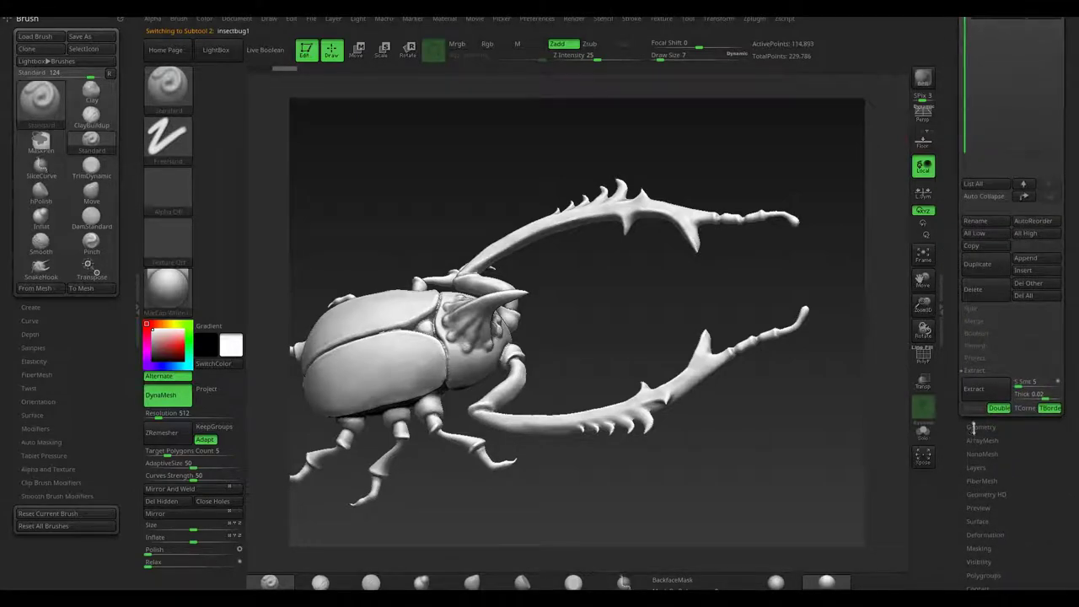
pyautogui.click(978, 426)
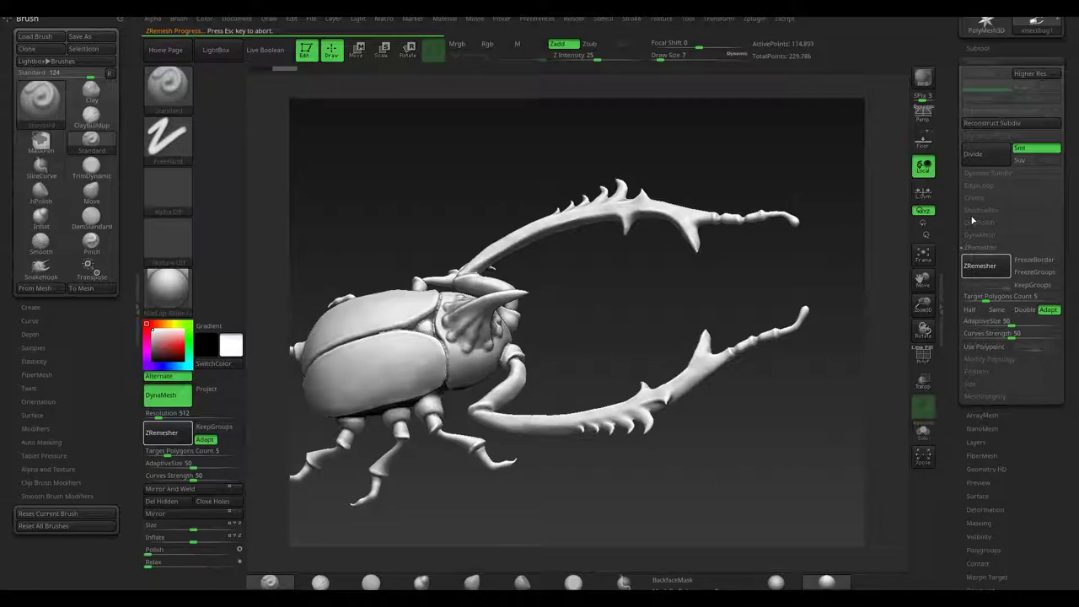
pyautogui.moveTo(901, 416)
pyautogui.keyDown('shift'); pyautogui.mouseDown()
pyautogui.moveTo(843, 396)
pyautogui.moveTo(761, 419)
pyautogui.moveTo(782, 523)
pyautogui.moveTo(700, 368)
pyautogui.moveTo(742, 380)
pyautogui.moveTo(725, 396)
pyautogui.mouseUp(); pyautogui.keyUp('shift')
pyautogui.click(922, 358)
pyautogui.click(923, 358)
# Zoom in on the head and enable BackfaceMask before sculpting the horn.
pyautogui.moveTo(594, 353)
pyautogui.keyDown('alt'); pyautogui.mouseDown()
pyautogui.moveTo(594, 285)
pyautogui.moveTo(481, 474)
pyautogui.moveTo(573, 286)
pyautogui.mouseUp(); pyautogui.keyUp('alt')
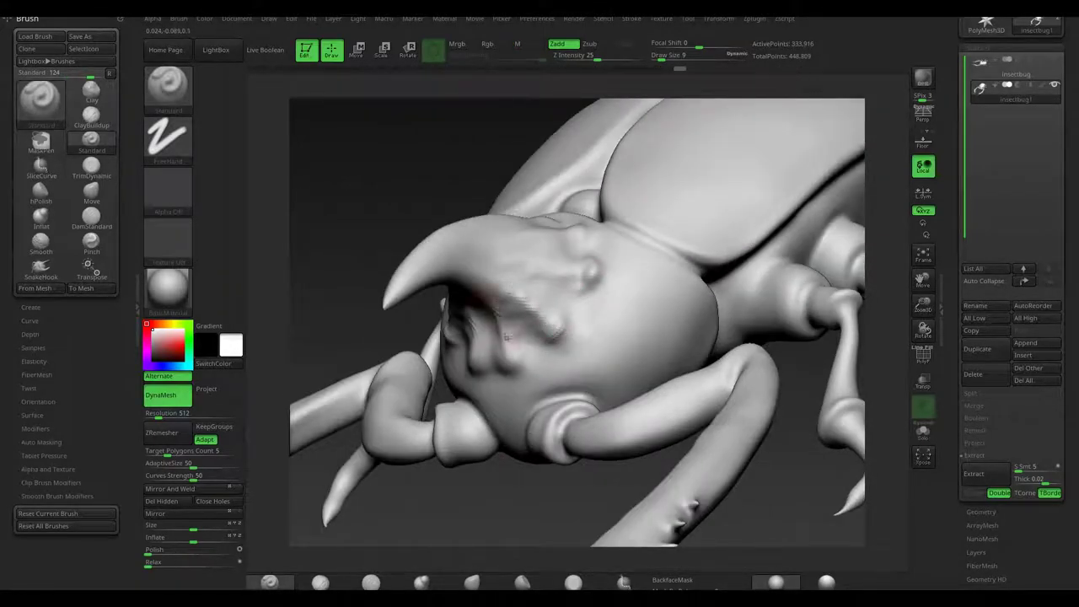
pyautogui.moveTo(488, 272); pyautogui.dragTo(472, 185)
pyautogui.moveTo(412, 279); pyautogui.dragTo(400, 229)
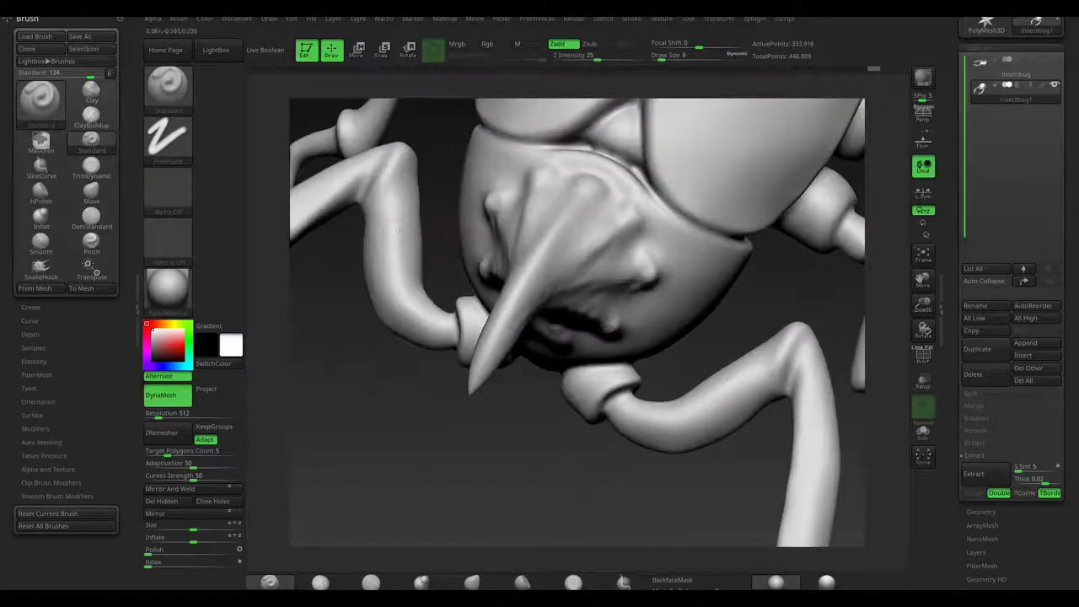
pyautogui.click(672, 579)
pyautogui.moveTo(489, 388)
pyautogui.mouseDown()
pyautogui.moveTo(373, 289)
pyautogui.moveTo(690, 343)
pyautogui.mouseUp()
pyautogui.moveTo(635, 360)
pyautogui.mouseDown()
pyautogui.moveTo(540, 268)
pyautogui.moveTo(626, 228)
pyautogui.moveTo(434, 316)
pyautogui.moveTo(691, 463)
pyautogui.moveTo(638, 305)
pyautogui.mouseUp()
# Sculpt rough, scaly texture onto the horn and the bumps at its base.
pyautogui.press('ctrl')
pyautogui.moveTo(452, 303); pyautogui.dragTo(534, 372)
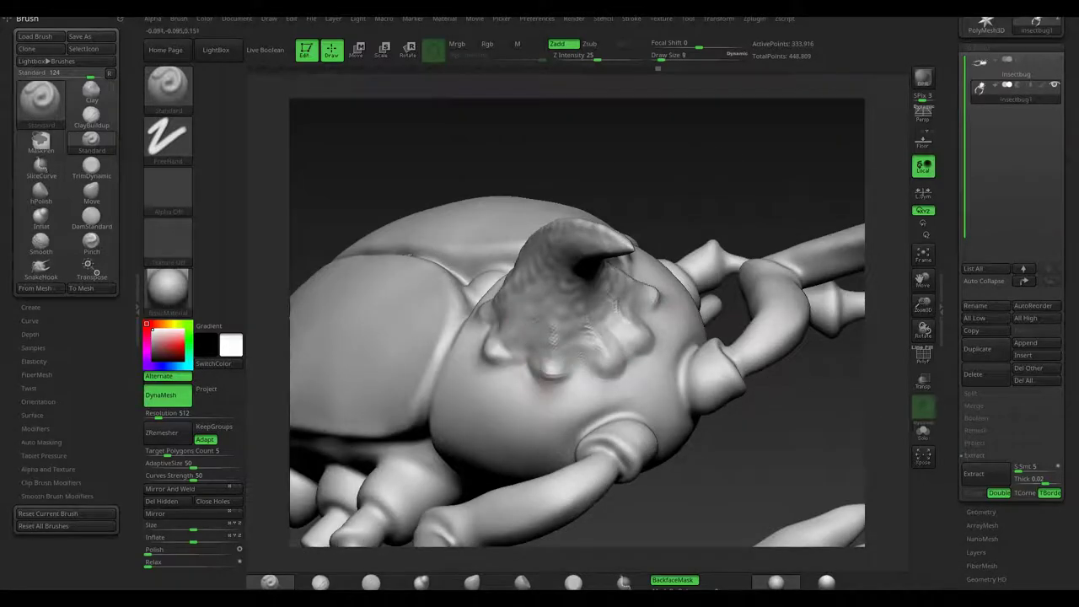
pyautogui.moveTo(497, 352)
pyautogui.mouseDown()
pyautogui.moveTo(682, 313)
pyautogui.moveTo(493, 233)
pyautogui.moveTo(746, 343)
pyautogui.mouseUp()
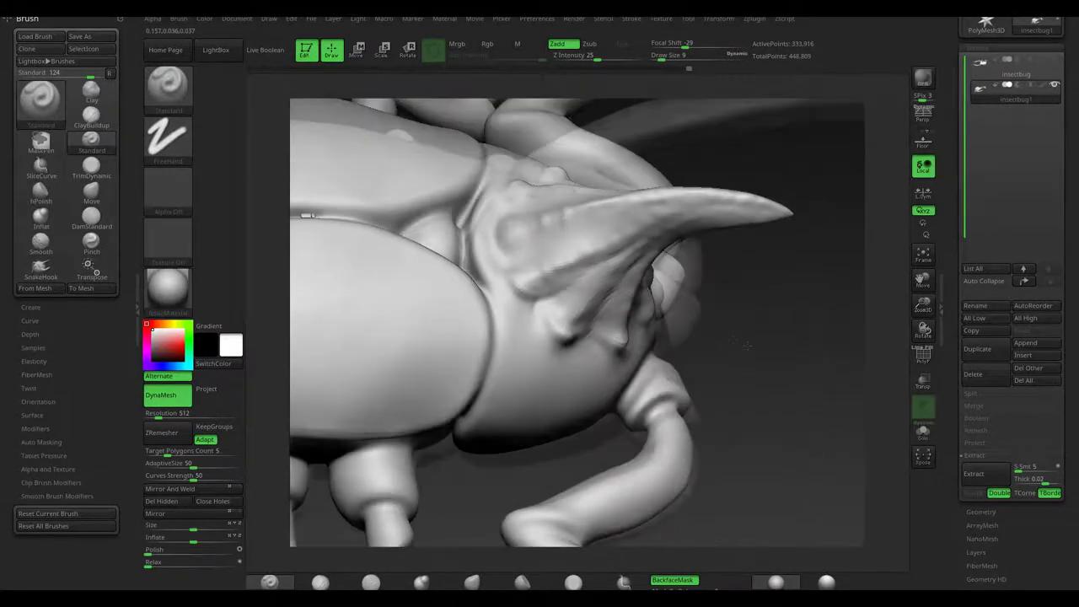
pyautogui.moveTo(502, 277)
pyautogui.mouseDown()
pyautogui.moveTo(496, 180)
pyautogui.moveTo(473, 228)
pyautogui.mouseUp()
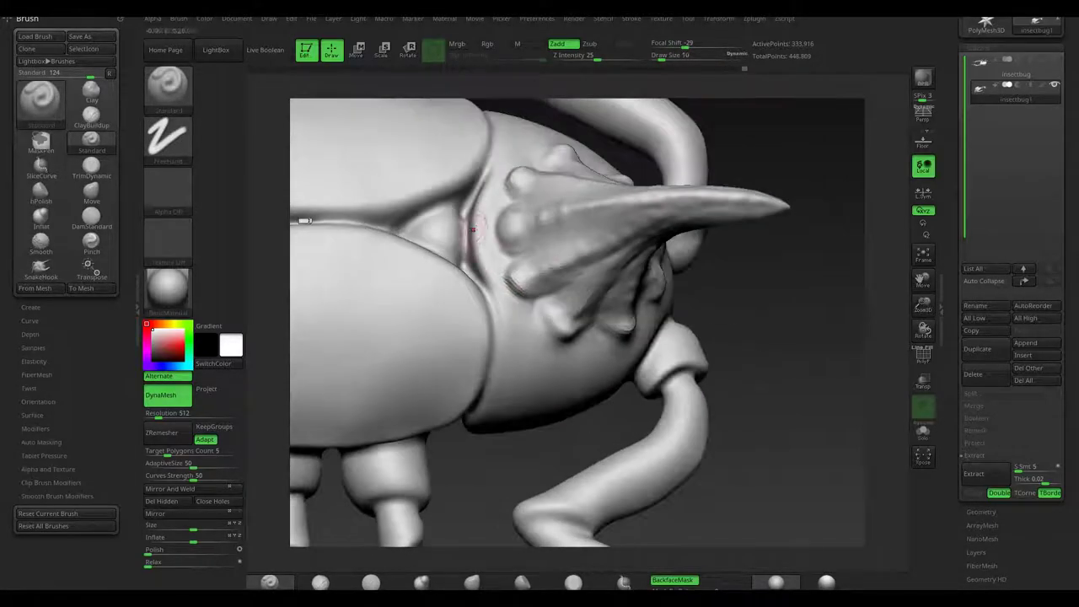
pyautogui.moveTo(484, 265)
pyautogui.mouseDown()
pyautogui.moveTo(522, 284)
pyautogui.moveTo(520, 447)
pyautogui.mouseUp()
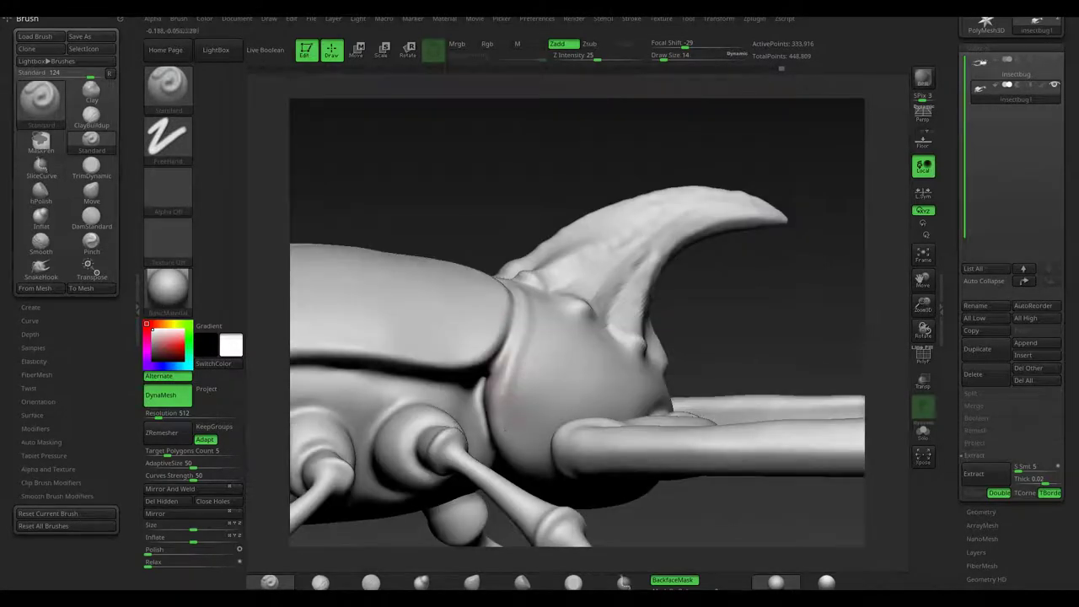
pyautogui.moveTo(510, 394); pyautogui.dragTo(519, 393)
pyautogui.moveTo(513, 281)
pyautogui.mouseDown()
pyautogui.moveTo(518, 338)
pyautogui.moveTo(815, 296)
pyautogui.moveTo(551, 362)
pyautogui.moveTo(666, 396)
pyautogui.moveTo(581, 392)
pyautogui.moveTo(589, 356)
pyautogui.moveTo(754, 404)
pyautogui.mouseUp()
# Frame the beetle and inspect the legs, claws and joint sockets from several angles.
pyautogui.press('f')
pyautogui.moveTo(760, 312)
pyautogui.mouseDown()
pyautogui.moveTo(492, 329)
pyautogui.moveTo(562, 322)
pyautogui.mouseUp()
pyautogui.moveTo(398, 274)
pyautogui.mouseDown()
pyautogui.moveTo(622, 316)
pyautogui.moveTo(556, 215)
pyautogui.mouseUp()
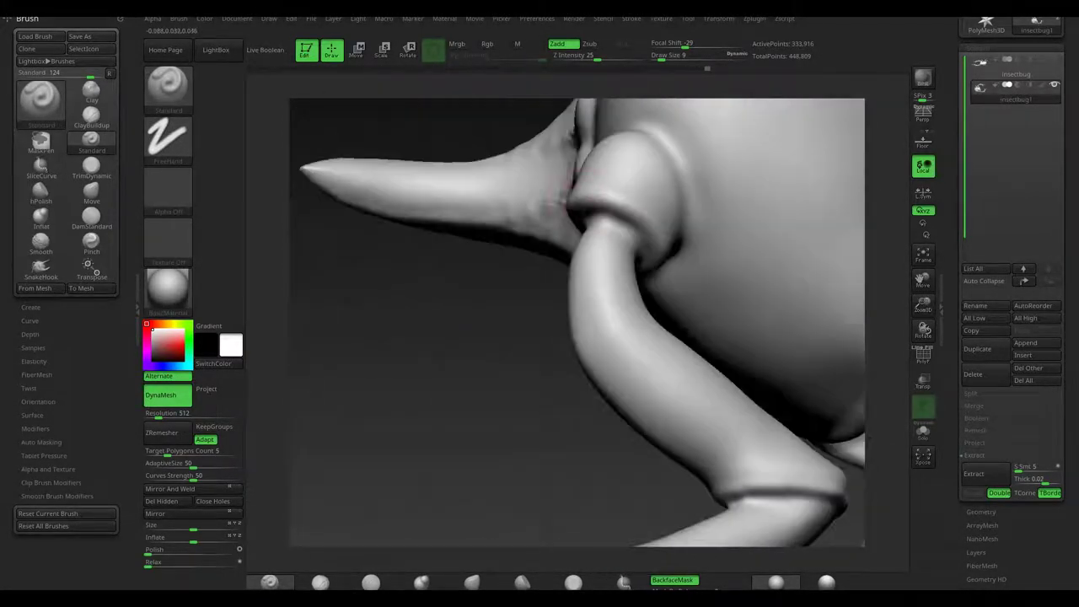
pyautogui.moveTo(573, 178)
pyautogui.mouseDown()
pyautogui.moveTo(645, 223)
pyautogui.moveTo(704, 329)
pyautogui.moveTo(632, 354)
pyautogui.moveTo(553, 290)
pyautogui.moveTo(539, 303)
pyautogui.moveTo(590, 329)
pyautogui.moveTo(607, 312)
pyautogui.moveTo(640, 337)
pyautogui.mouseUp()
pyautogui.moveTo(564, 232); pyautogui.dragTo(509, 274)
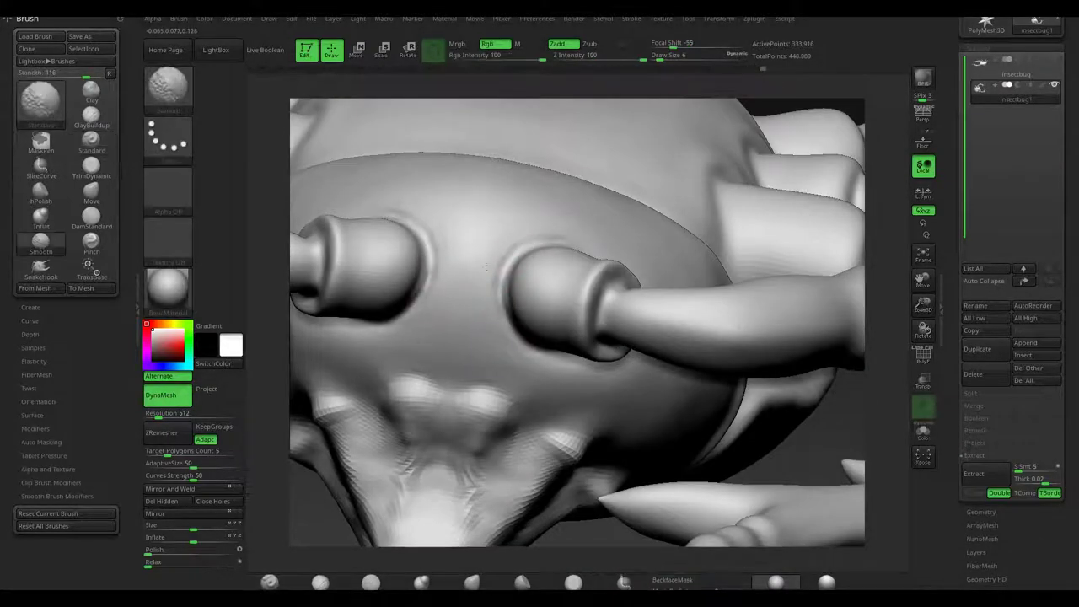
# Frame the beetle and smooth its leg sockets.
pyautogui.click(923, 253)
pyautogui.moveTo(615, 152)
pyautogui.mouseDown()
pyautogui.moveTo(609, 295)
pyautogui.moveTo(559, 342)
pyautogui.moveTo(635, 341)
pyautogui.moveTo(594, 422)
pyautogui.mouseUp()
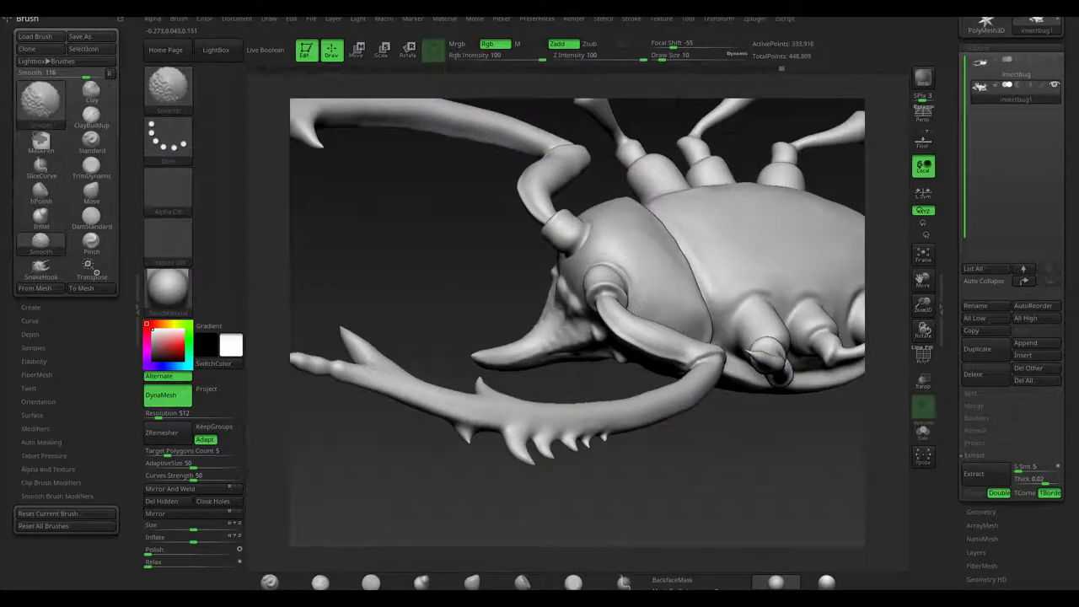
pyautogui.moveTo(471, 277); pyautogui.dragTo(710, 235)
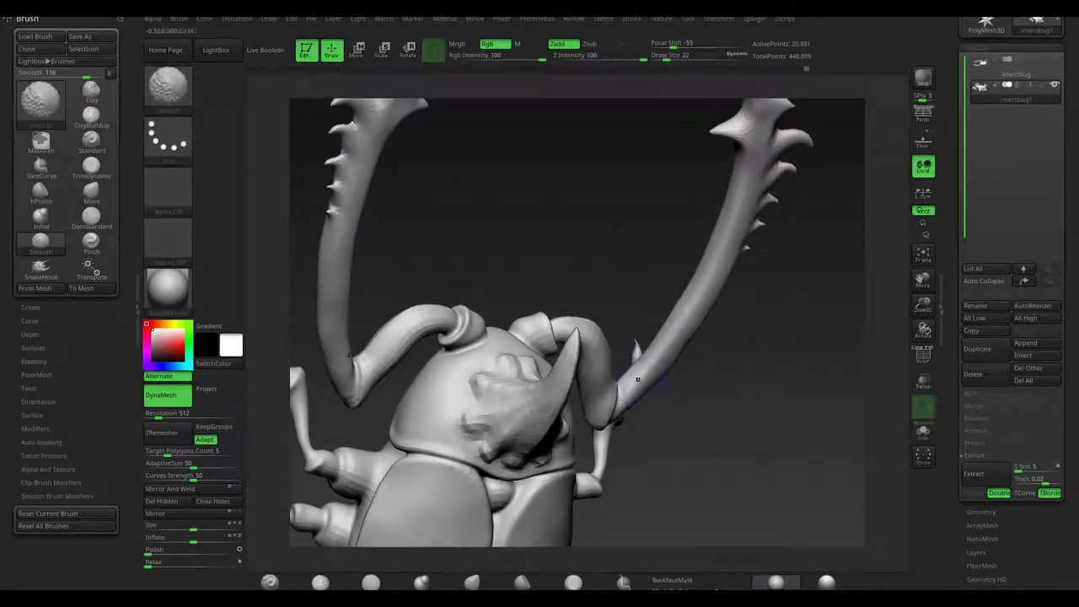
pyautogui.moveTo(717, 354)
pyautogui.mouseDown()
pyautogui.moveTo(617, 356)
pyautogui.moveTo(628, 354)
pyautogui.mouseUp()
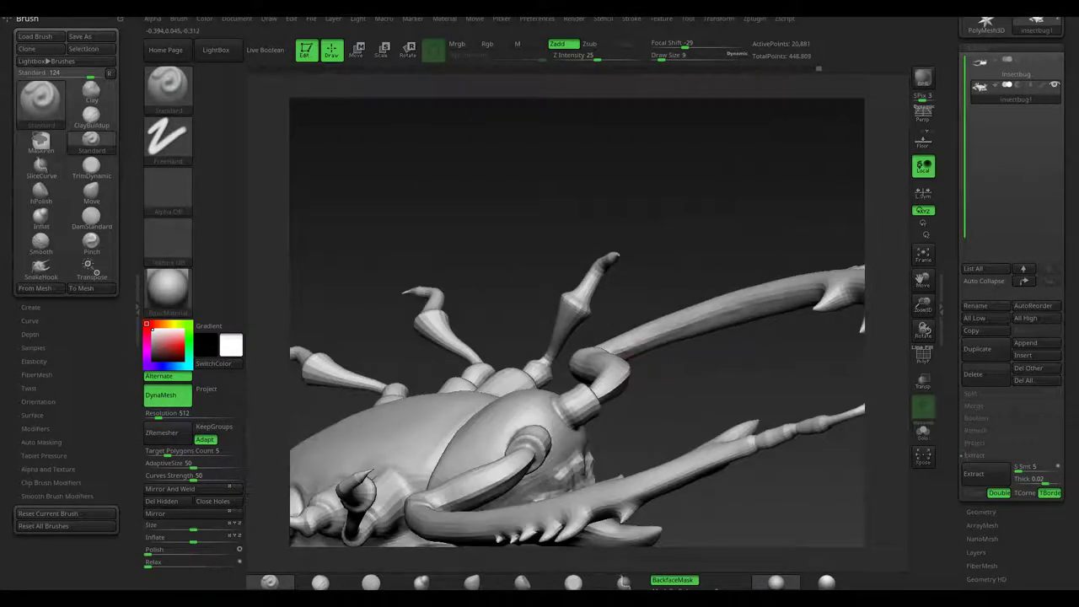
# Curl the segmented mandible tips inward into hooks with the Move brush at size 18.
pyautogui.moveTo(673, 327)
pyautogui.mouseDown()
pyautogui.moveTo(662, 265)
pyautogui.moveTo(707, 280)
pyautogui.moveTo(587, 348)
pyautogui.moveTo(703, 284)
pyautogui.moveTo(777, 336)
pyautogui.mouseUp()
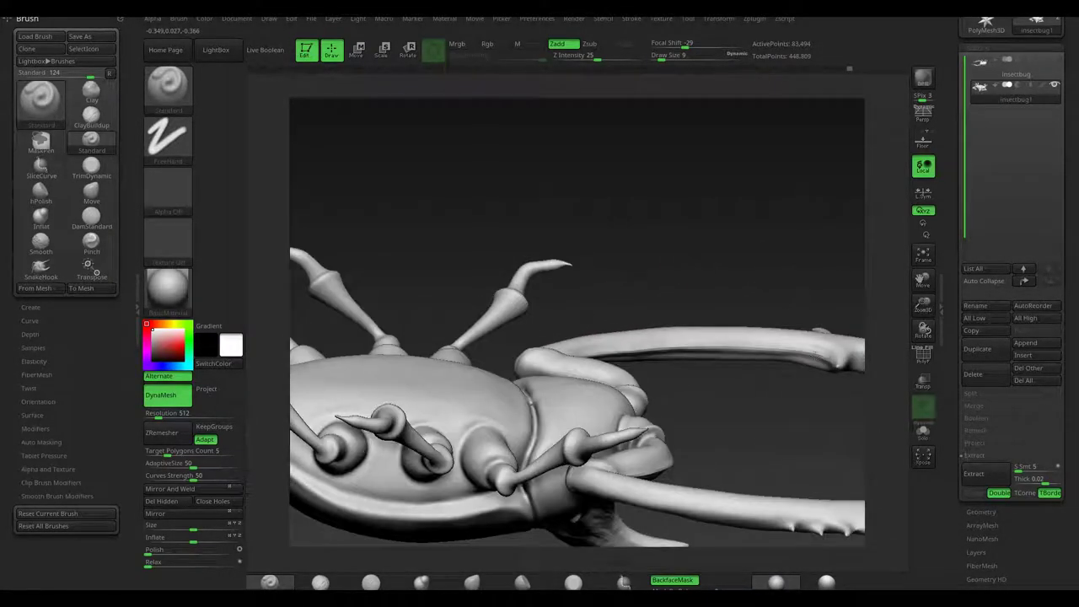
pyautogui.moveTo(662, 295); pyautogui.dragTo(710, 289)
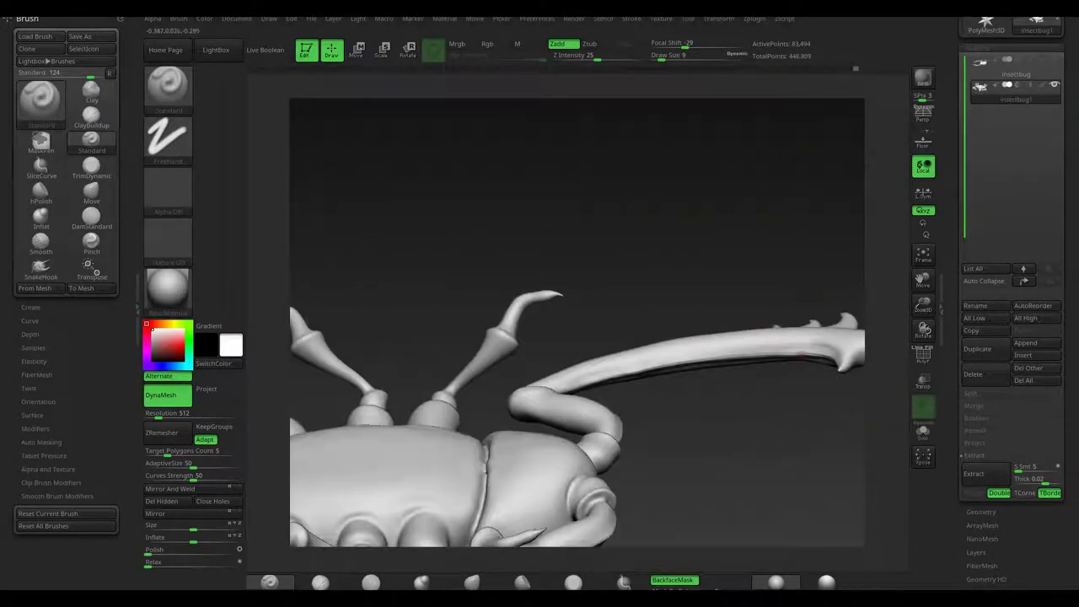
pyautogui.moveTo(617, 305)
pyautogui.mouseDown()
pyautogui.moveTo(640, 279)
pyautogui.moveTo(700, 279)
pyautogui.mouseUp()
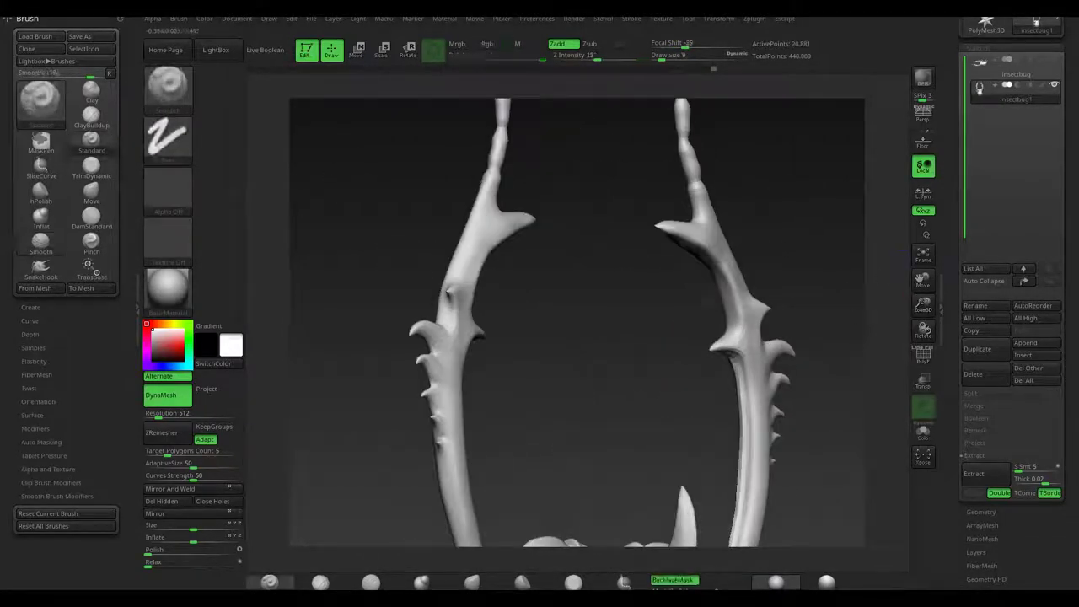
pyautogui.moveTo(700, 280); pyautogui.dragTo(691, 232)
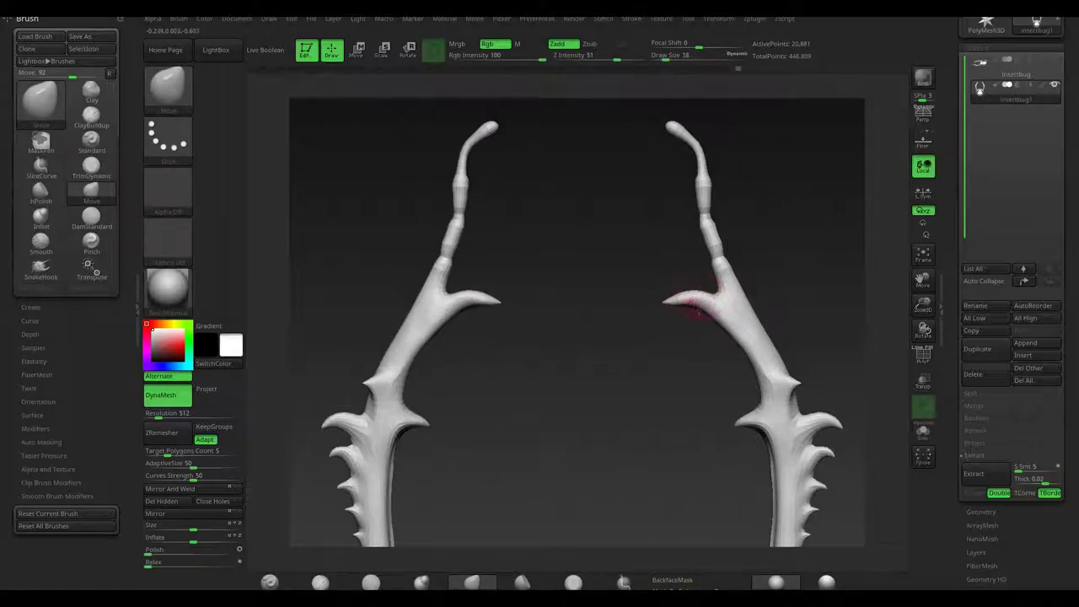
# Carve DamStandard grooves along one spiked mandible from several angles.
pyautogui.keyDown('shift'); pyautogui.moveTo(681, 301); pyautogui.dragTo(573, 225); pyautogui.keyUp('shift')
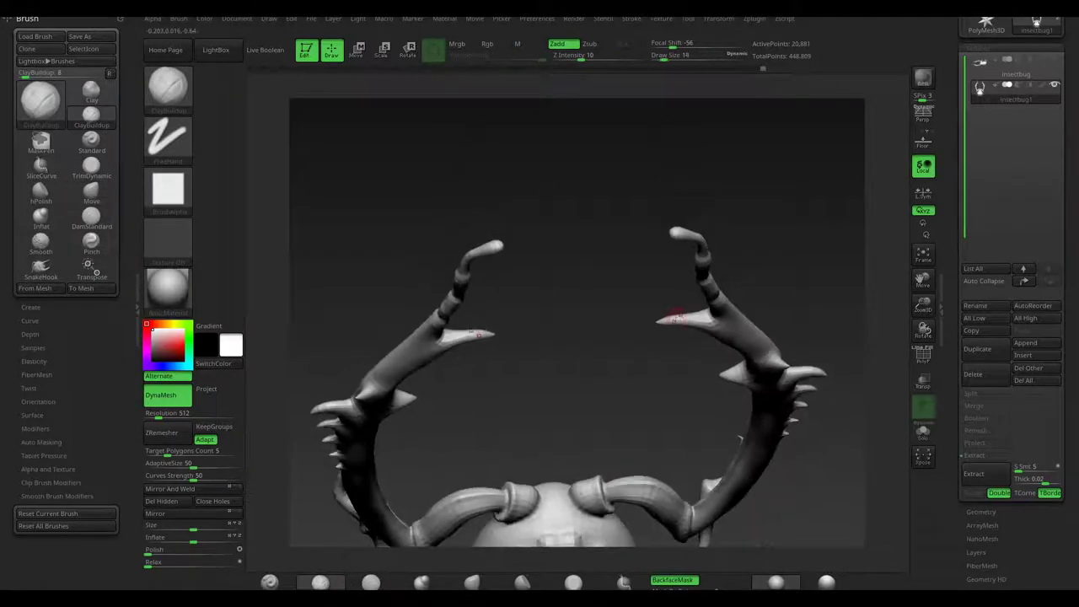
pyautogui.moveTo(686, 319); pyautogui.dragTo(468, 347)
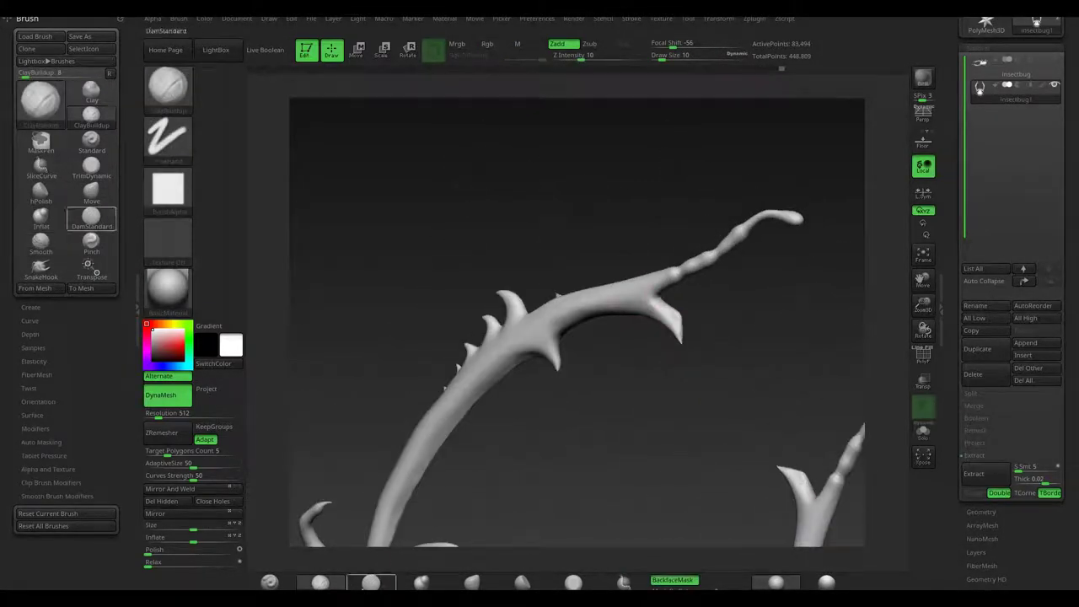
pyautogui.moveTo(609, 303); pyautogui.dragTo(634, 340)
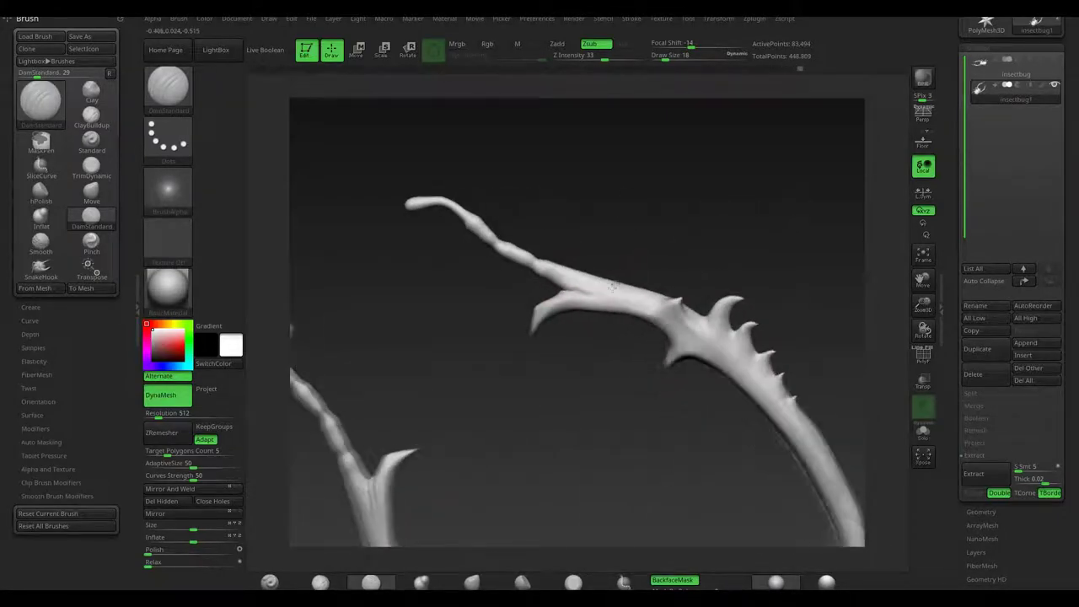
pyautogui.moveTo(571, 291); pyautogui.dragTo(678, 347)
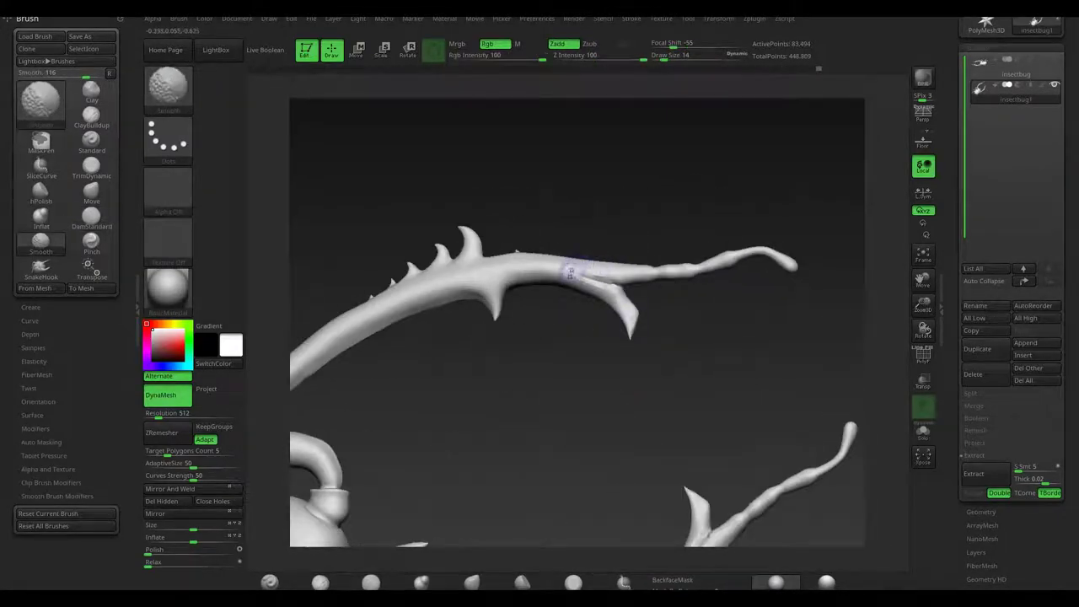
pyautogui.moveTo(653, 310)
pyautogui.mouseDown()
pyautogui.moveTo(643, 315)
pyautogui.moveTo(626, 272)
pyautogui.moveTo(676, 348)
pyautogui.mouseUp()
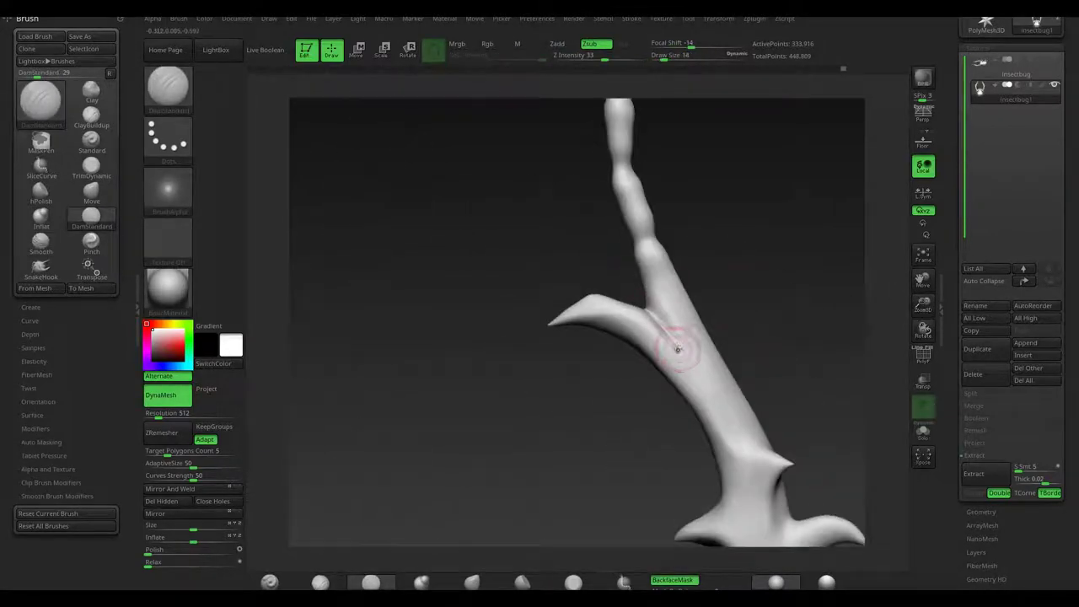
pyautogui.moveTo(625, 420); pyautogui.dragTo(583, 323)
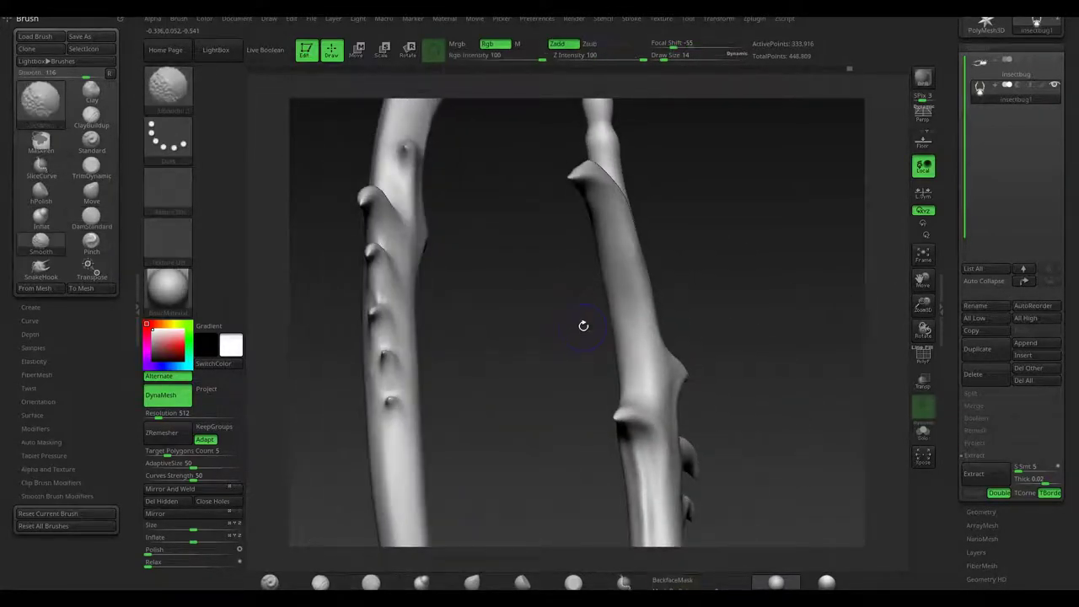
pyautogui.moveTo(625, 353); pyautogui.dragTo(586, 286)
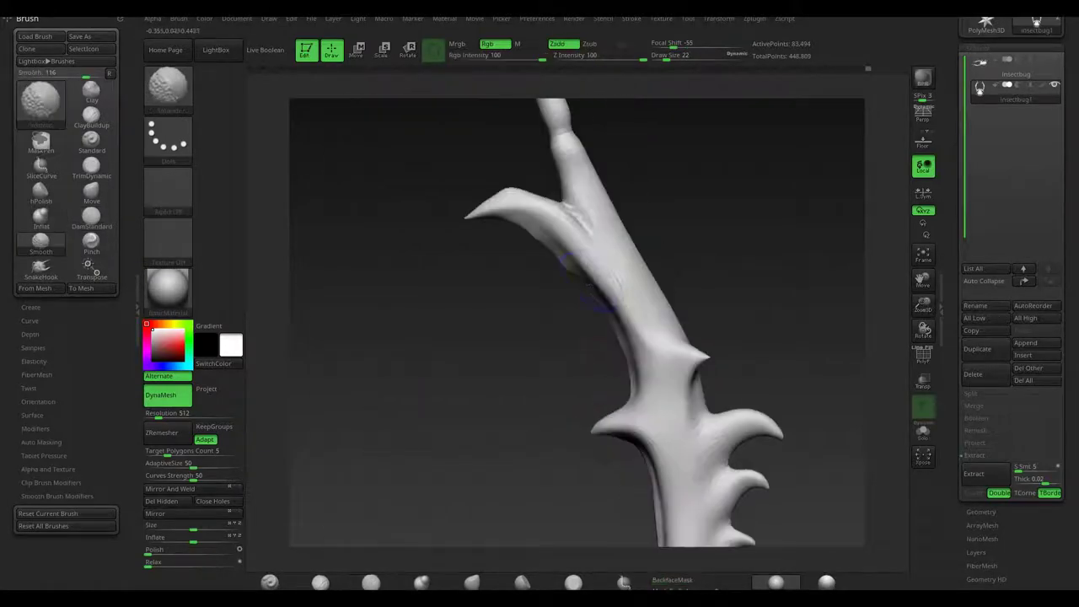
pyautogui.moveTo(528, 238)
pyautogui.mouseDown()
pyautogui.moveTo(560, 244)
pyautogui.moveTo(534, 312)
pyautogui.moveTo(670, 333)
pyautogui.mouseUp()
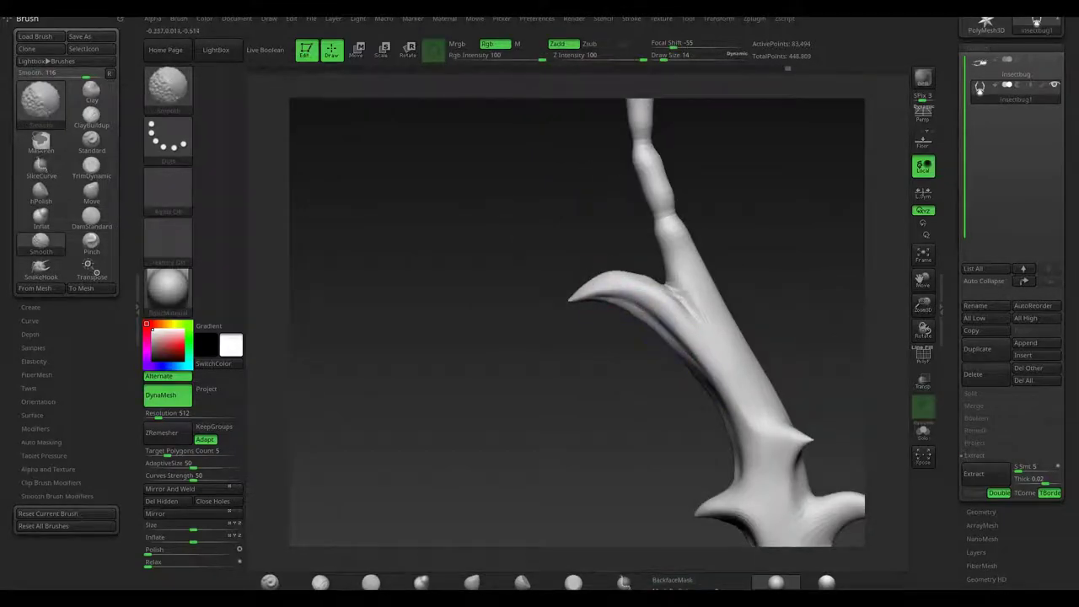
# Fit the beetle in view and carve creases along both spiked mandible branches.
pyautogui.click(923, 253)
pyautogui.moveTo(922, 308)
pyautogui.mouseDown()
pyautogui.moveTo(650, 313)
pyautogui.moveTo(674, 349)
pyautogui.moveTo(712, 329)
pyautogui.mouseUp()
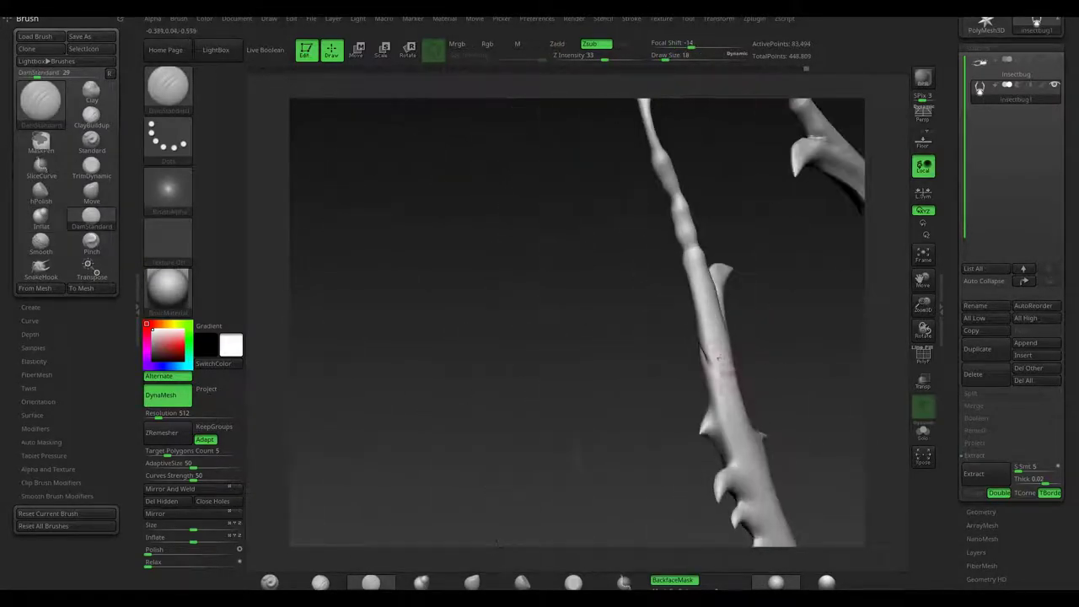
pyautogui.moveTo(666, 374); pyautogui.dragTo(663, 359)
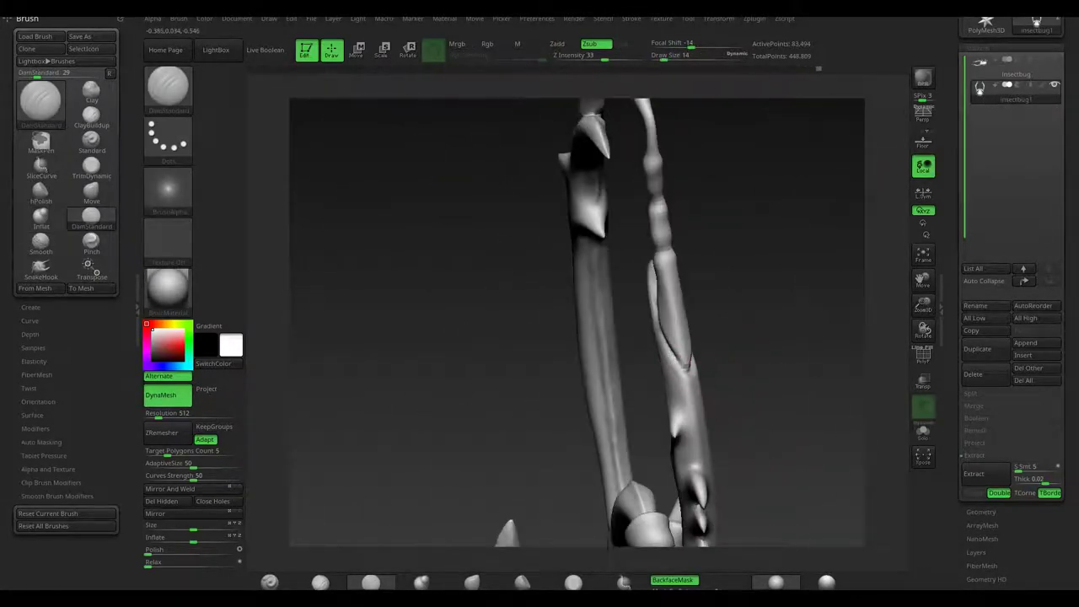
pyautogui.moveTo(702, 371)
pyautogui.mouseDown()
pyautogui.moveTo(696, 319)
pyautogui.moveTo(734, 362)
pyautogui.moveTo(784, 303)
pyautogui.moveTo(708, 354)
pyautogui.moveTo(657, 304)
pyautogui.mouseUp()
pyautogui.moveTo(699, 236)
pyautogui.mouseDown()
pyautogui.moveTo(643, 366)
pyautogui.moveTo(699, 236)
pyautogui.mouseUp()
# Reposition the scene light and carve crisp lines along the lower branch spikes.
pyautogui.click(358, 19)
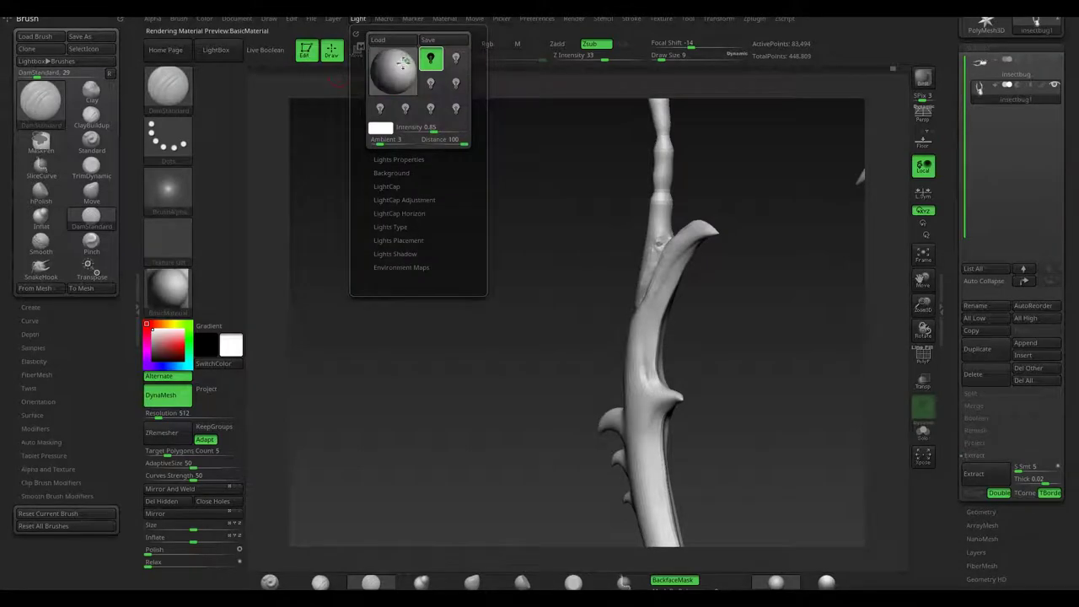
pyautogui.click(404, 63)
pyautogui.moveTo(657, 286)
pyautogui.mouseDown()
pyautogui.moveTo(670, 291)
pyautogui.moveTo(640, 310)
pyautogui.moveTo(656, 314)
pyautogui.moveTo(654, 369)
pyautogui.mouseUp()
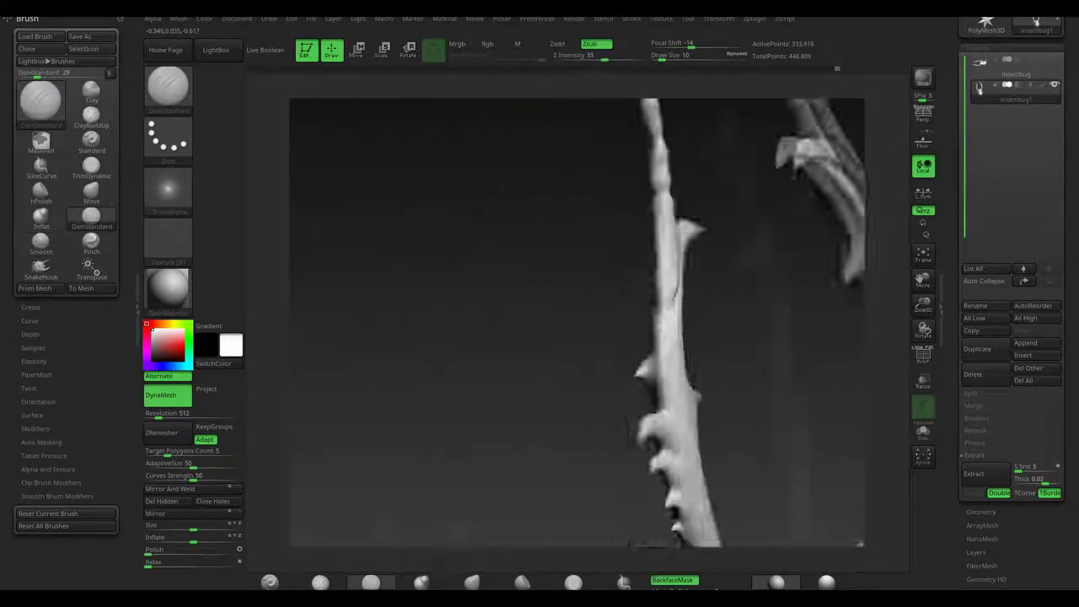
pyautogui.moveTo(627, 364)
pyautogui.mouseDown()
pyautogui.moveTo(628, 353)
pyautogui.moveTo(557, 303)
pyautogui.moveTo(638, 390)
pyautogui.mouseUp()
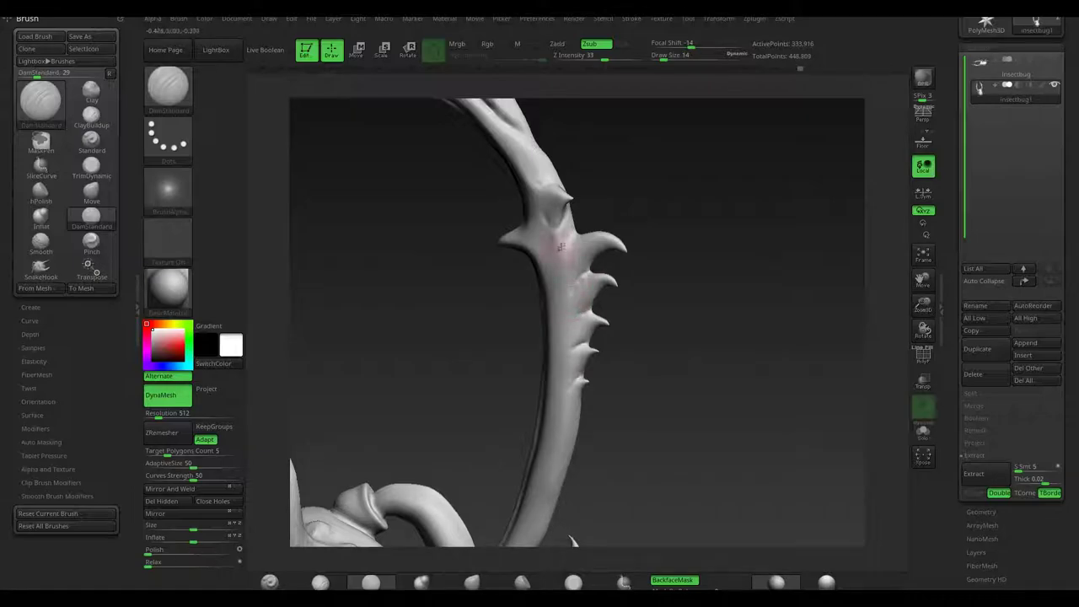
pyautogui.moveTo(556, 250)
pyautogui.keyDown('shift'); pyautogui.mouseDown()
pyautogui.moveTo(486, 312)
pyautogui.moveTo(609, 295)
pyautogui.mouseUp(); pyautogui.keyUp('shift')
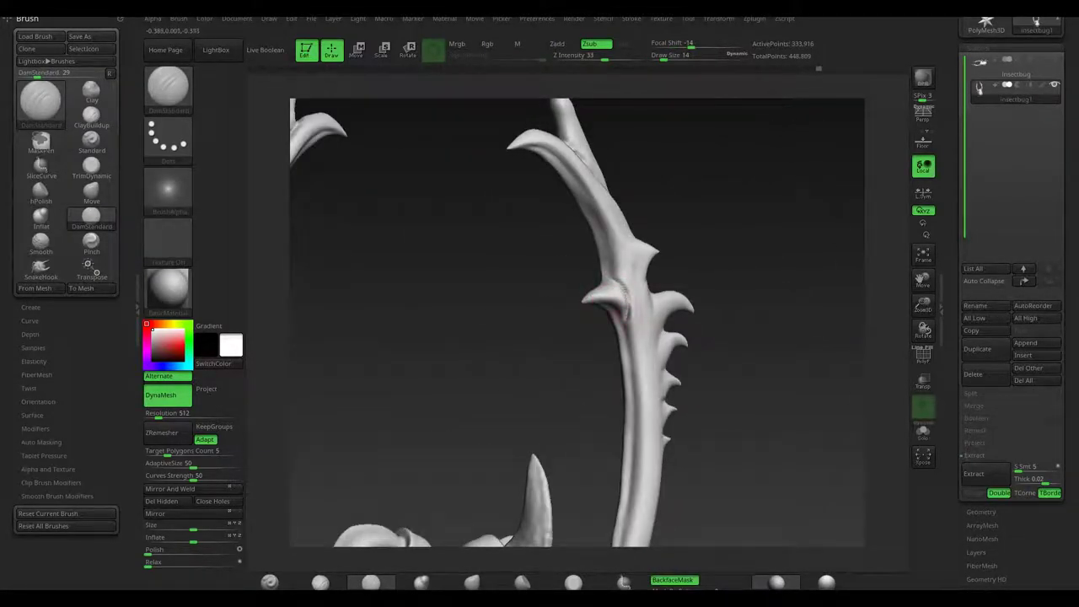
# Shift-smooth the mandible branches, then fit the whole beetle in view.
pyautogui.press('shift')
pyautogui.keyDown('shift'); pyautogui.moveTo(292, 150); pyautogui.dragTo(625, 298); pyautogui.keyUp('shift')
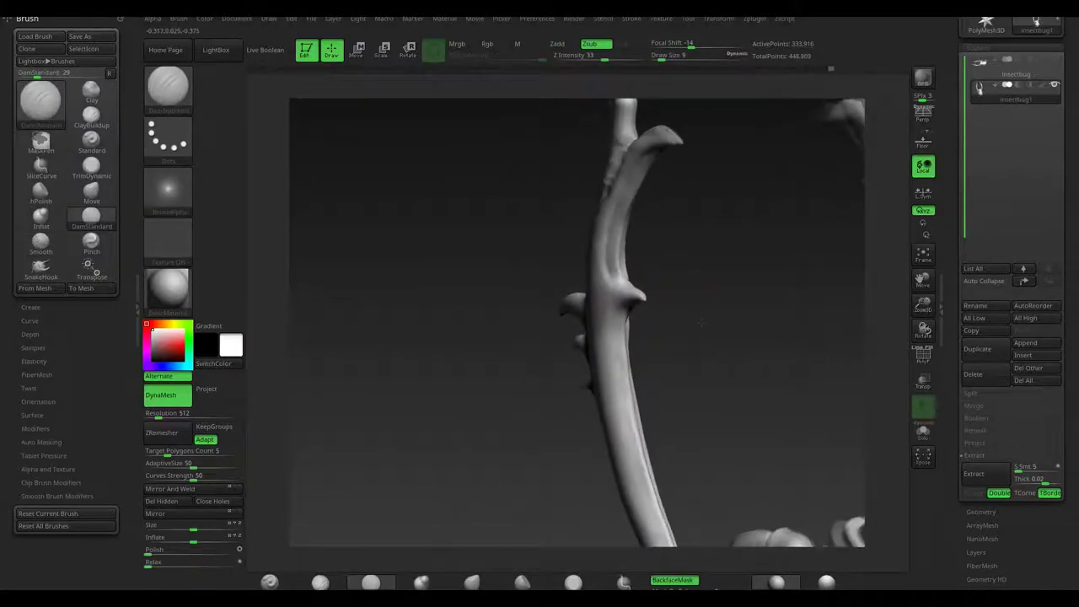
pyautogui.moveTo(588, 335)
pyautogui.mouseDown()
pyautogui.moveTo(536, 279)
pyautogui.moveTo(745, 323)
pyautogui.moveTo(741, 333)
pyautogui.moveTo(762, 345)
pyautogui.mouseUp()
pyautogui.click(920, 253)
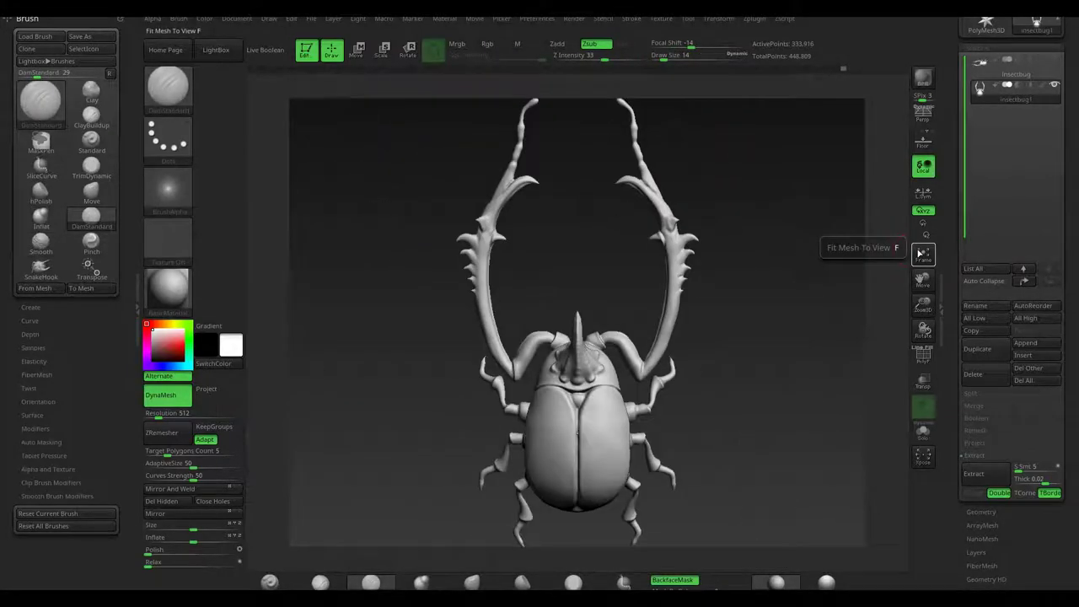
# Carve DamStandard seams around the wing cases and leg sockets, then Shift-smooth the body.
pyautogui.scroll(5, 560, 442)
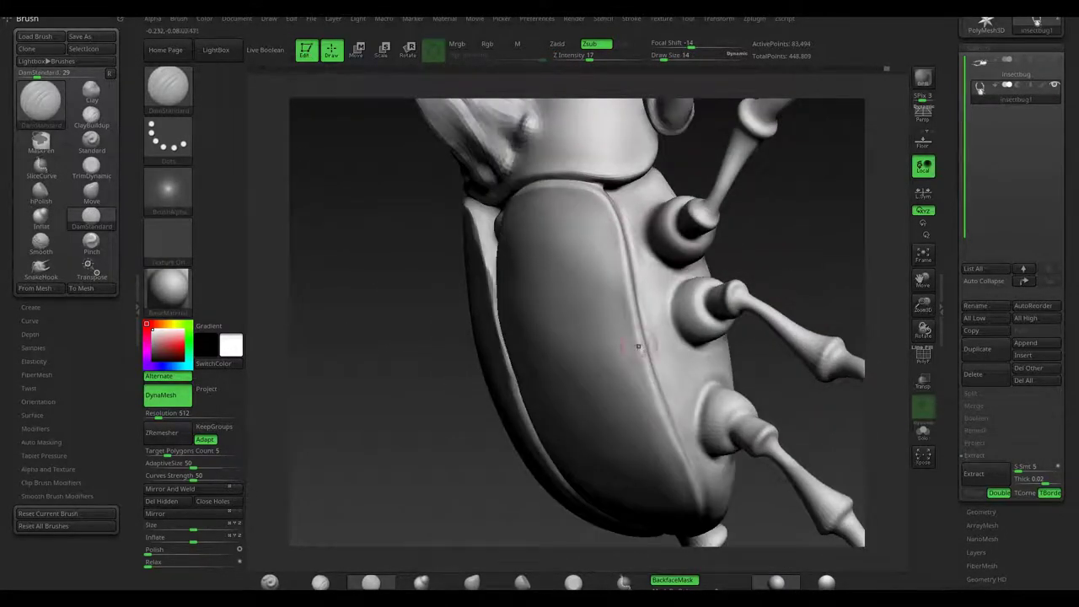
pyautogui.moveTo(638, 345); pyautogui.dragTo(628, 389)
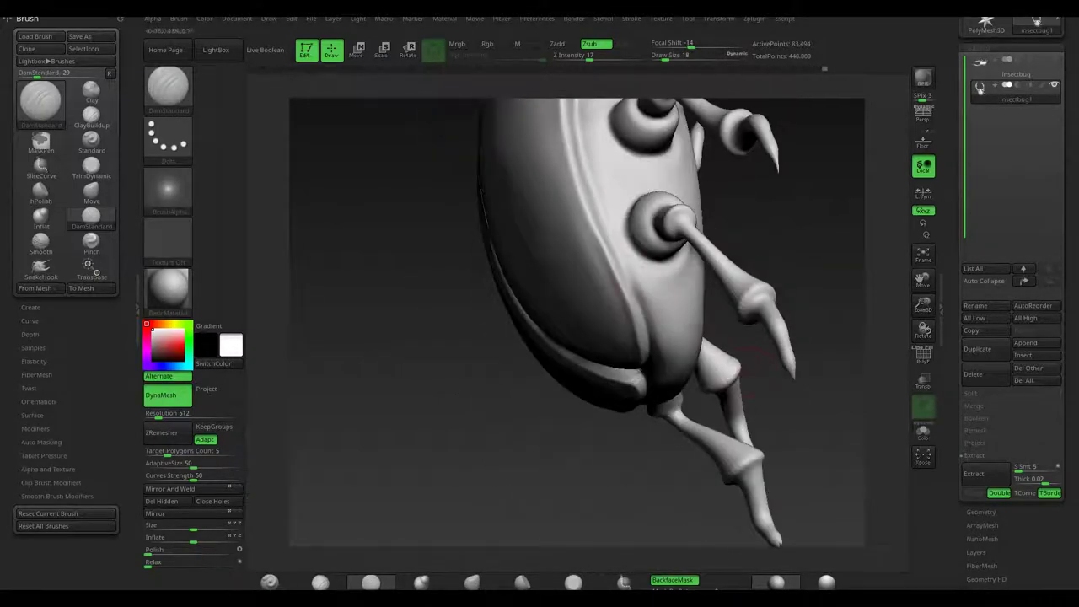
pyautogui.moveTo(624, 354); pyautogui.dragTo(648, 362)
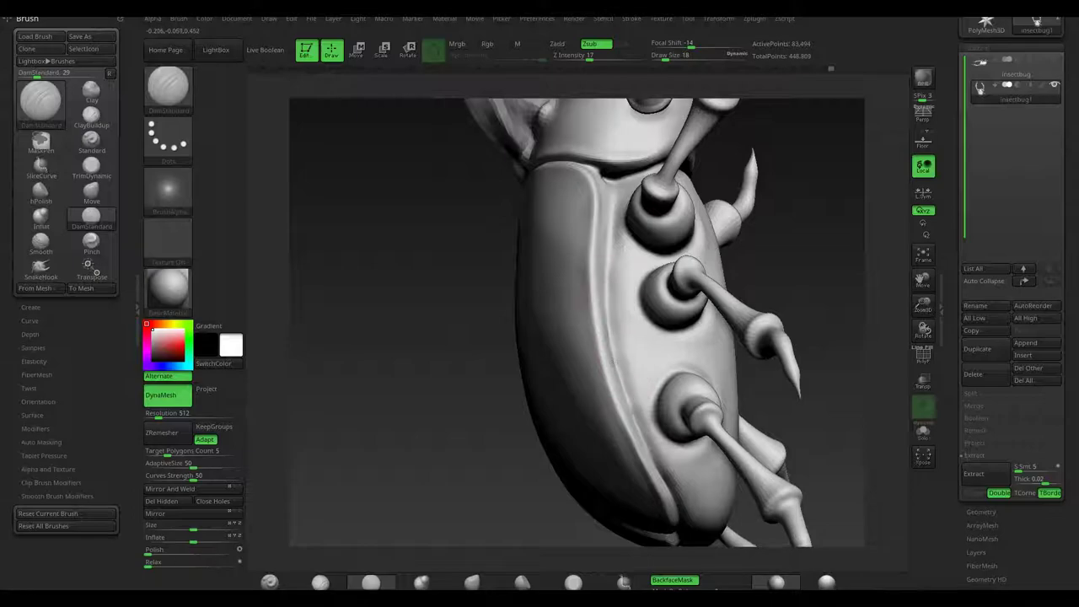
pyautogui.moveTo(610, 256); pyautogui.dragTo(608, 175)
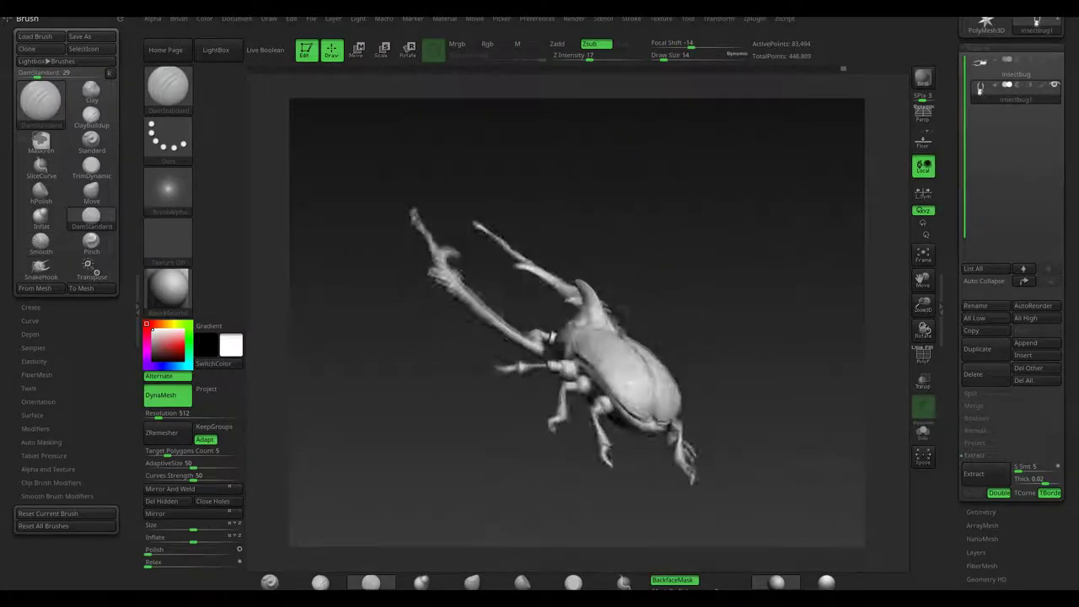
pyautogui.moveTo(540, 337); pyautogui.dragTo(613, 190)
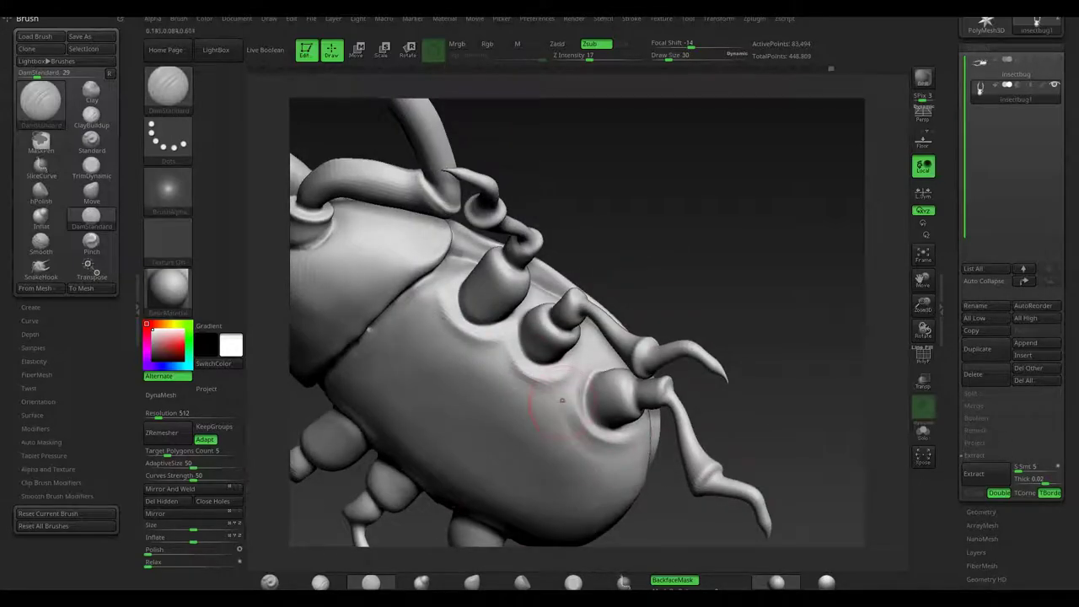
pyautogui.press('shift')
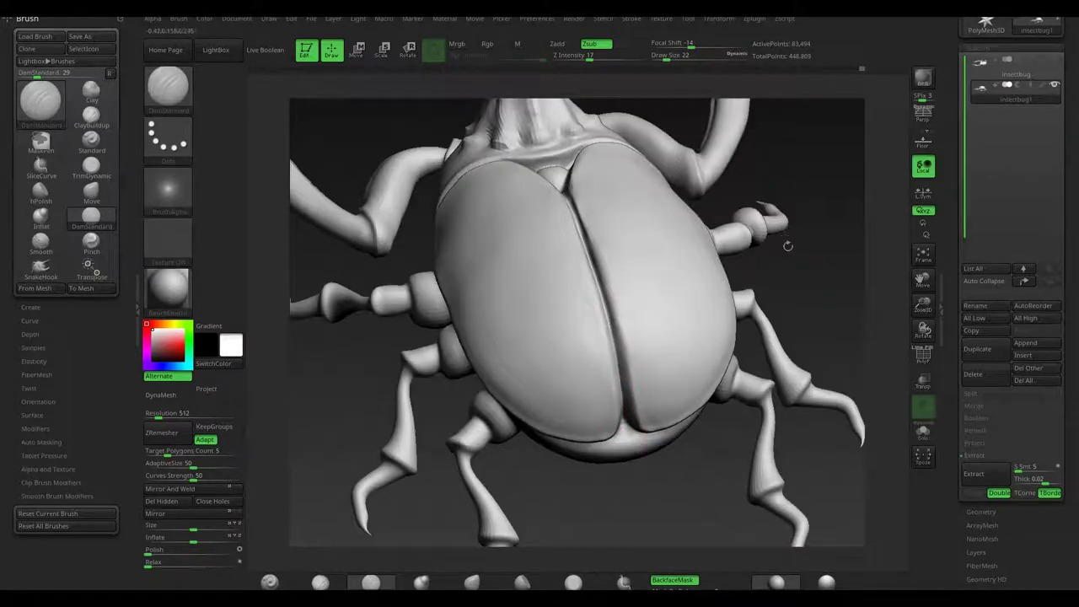
# Orbit around the beetle to inspect its head, legs and underside.
pyautogui.moveTo(787, 245)
pyautogui.mouseDown()
pyautogui.moveTo(607, 446)
pyautogui.moveTo(665, 325)
pyautogui.moveTo(691, 370)
pyautogui.mouseUp()
pyautogui.moveTo(644, 321)
pyautogui.mouseDown()
pyautogui.moveTo(633, 297)
pyautogui.moveTo(578, 452)
pyautogui.moveTo(583, 415)
pyautogui.moveTo(505, 433)
pyautogui.moveTo(556, 370)
pyautogui.moveTo(539, 404)
pyautogui.mouseUp()
pyautogui.moveTo(579, 257); pyautogui.dragTo(581, 253)
pyautogui.moveTo(403, 305)
pyautogui.mouseDown()
pyautogui.moveTo(421, 337)
pyautogui.moveTo(494, 393)
pyautogui.moveTo(473, 449)
pyautogui.moveTo(497, 421)
pyautogui.mouseUp()
pyautogui.moveTo(496, 311)
pyautogui.mouseDown()
pyautogui.moveTo(519, 337)
pyautogui.moveTo(539, 274)
pyautogui.moveTo(623, 252)
pyautogui.moveTo(606, 241)
pyautogui.moveTo(788, 361)
pyautogui.mouseUp()
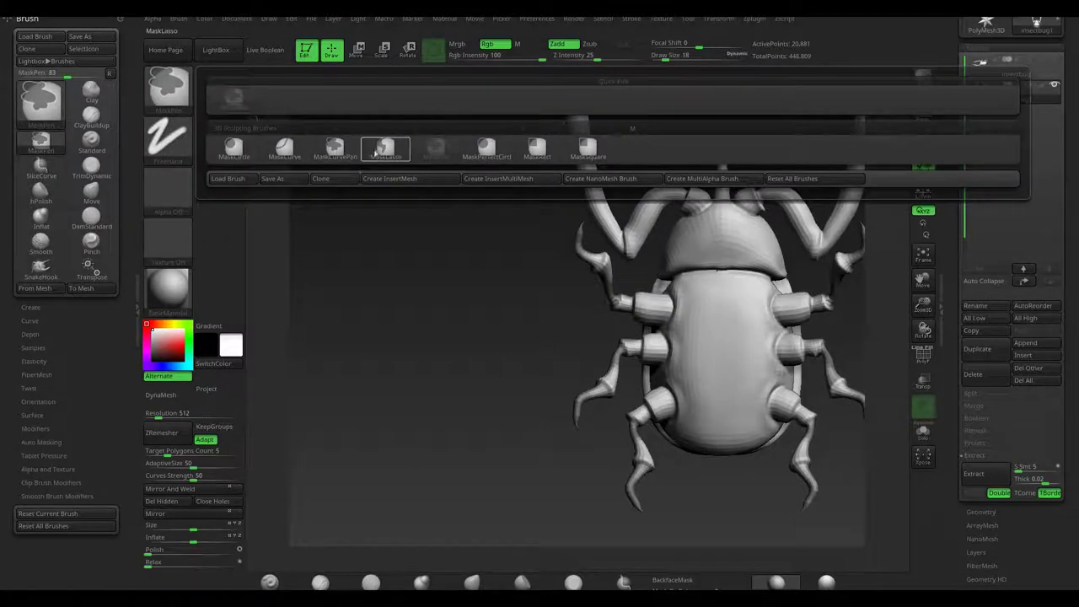
# Pick MaskPen from the masking brushes and mask the wing cases.
pyautogui.click(376, 150)
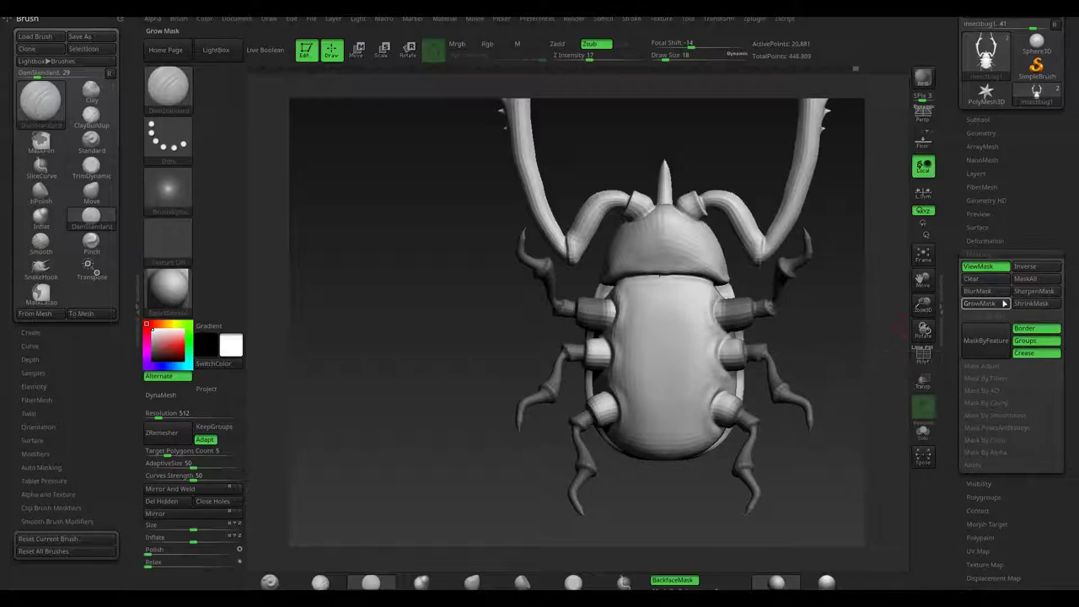
pyautogui.keyDown('ctrl'); pyautogui.click(168, 84); pyautogui.keyUp('ctrl')
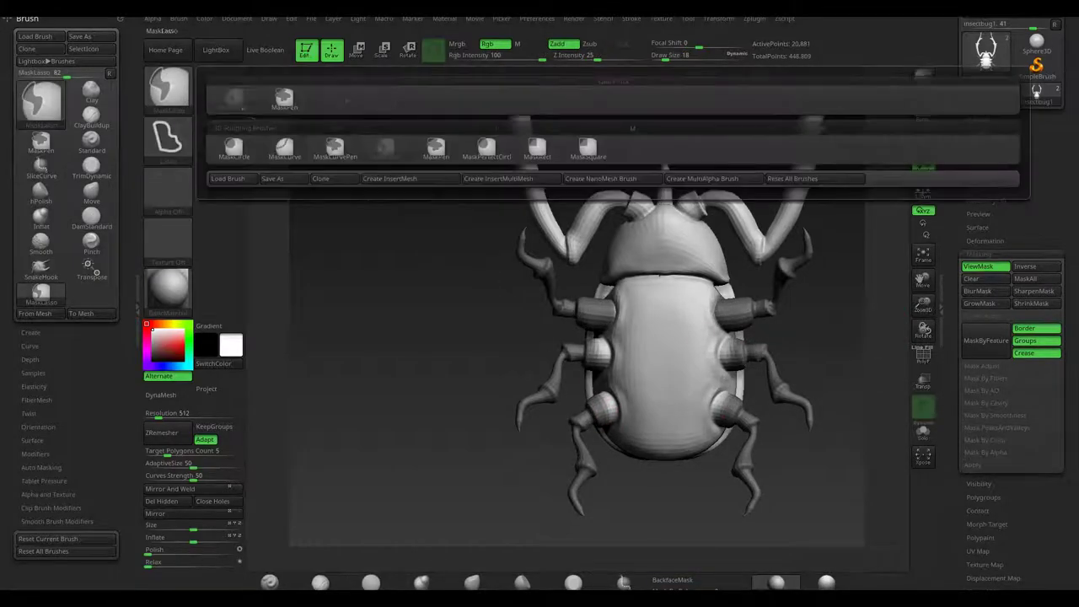
pyautogui.click(432, 152)
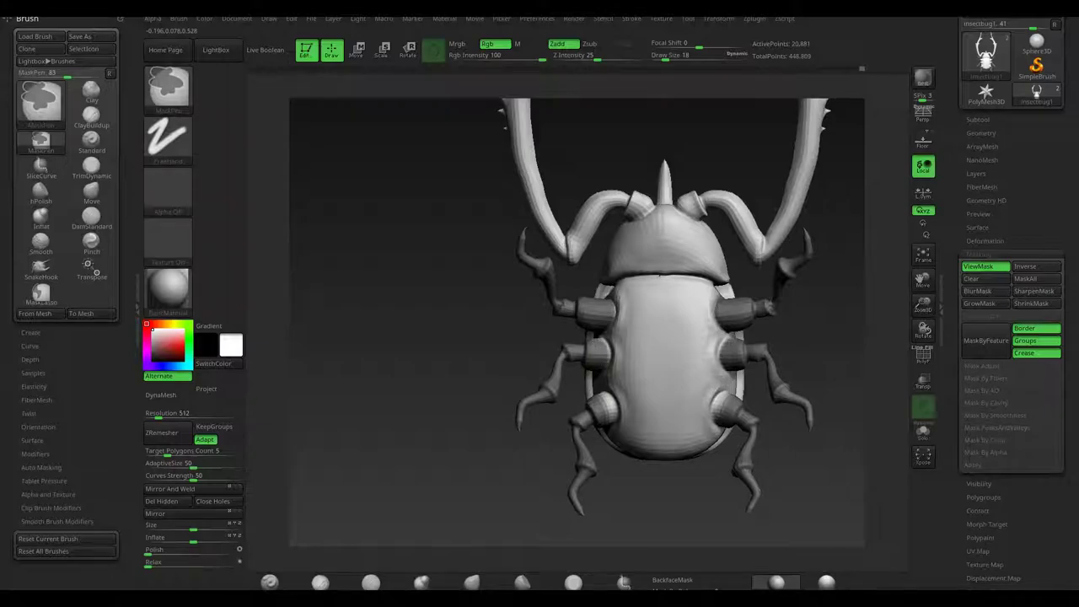
pyautogui.moveTo(379, 337); pyautogui.dragTo(472, 337)
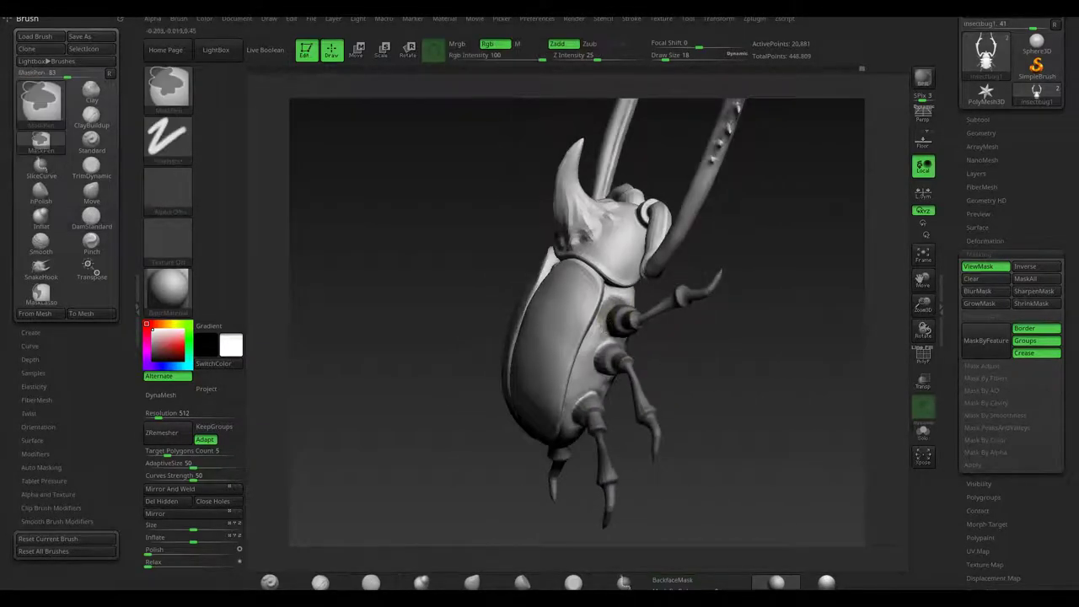
pyautogui.moveTo(706, 368); pyautogui.dragTo(623, 286)
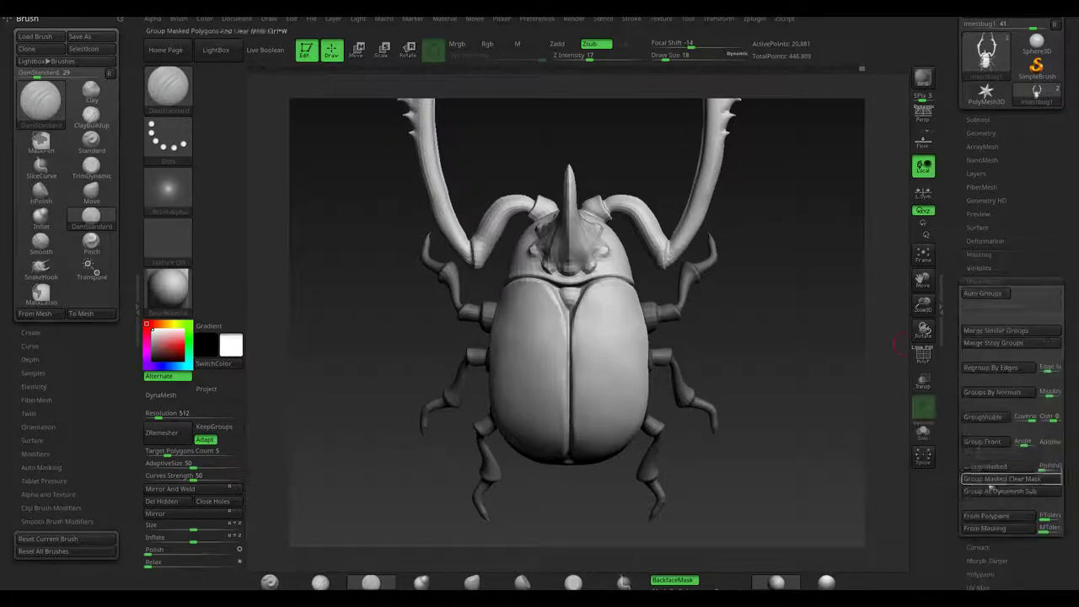
# Group the masked parts into their own polygroup and check the colours with PolyF.
pyautogui.scroll(-1, 991, 487)
pyautogui.scroll(-1, 947, 355)
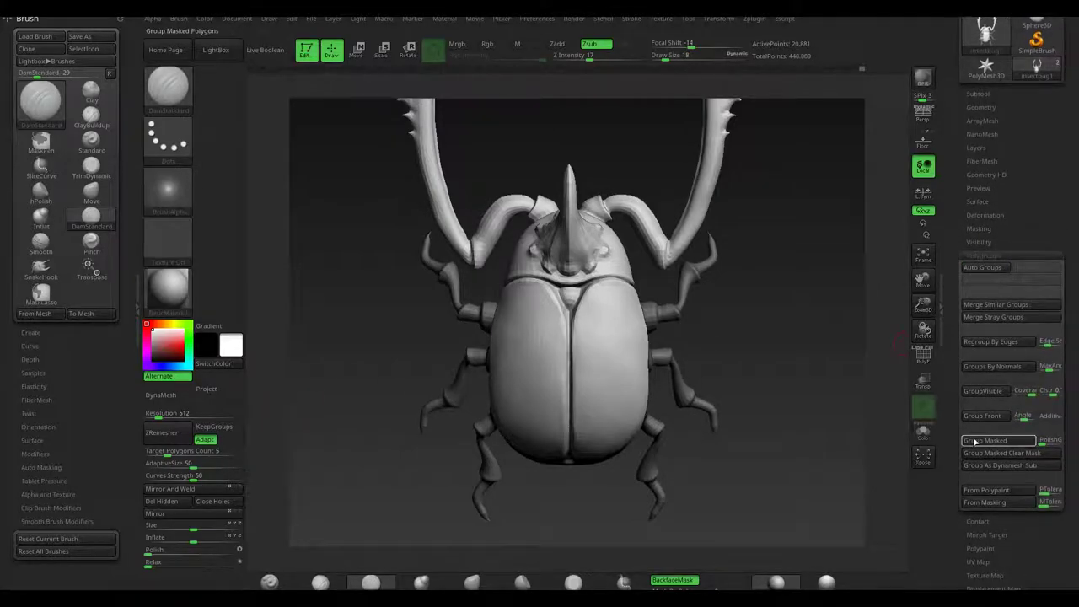
pyautogui.click(975, 440)
pyautogui.hotkey('shift', 'f')
pyautogui.moveTo(809, 354); pyautogui.dragTo(615, 268)
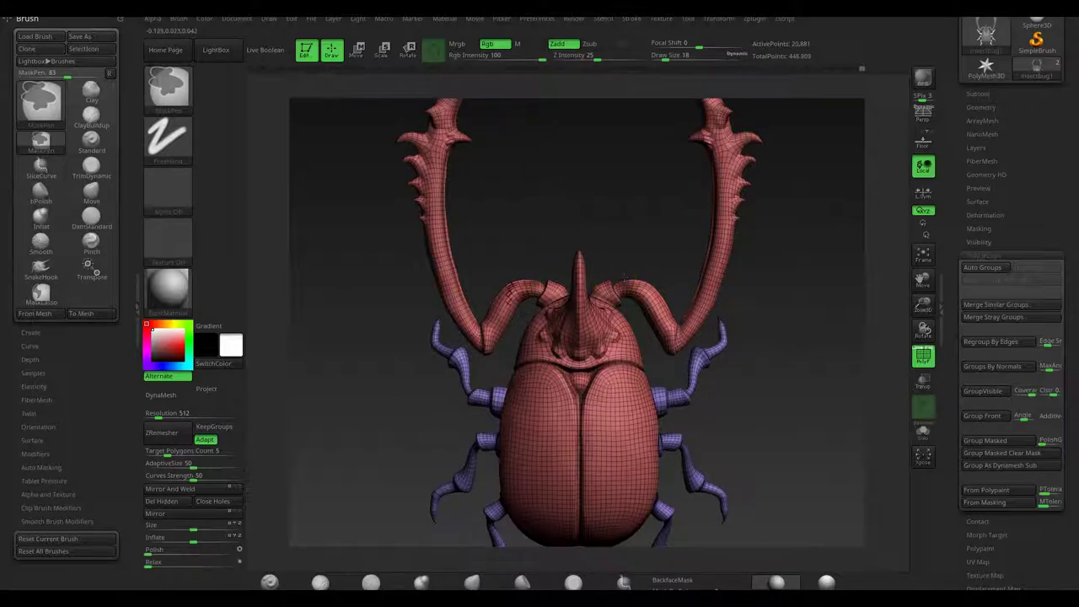
pyautogui.hotkey('shift', 'f')
pyautogui.moveTo(320, 253); pyautogui.dragTo(319, 104)
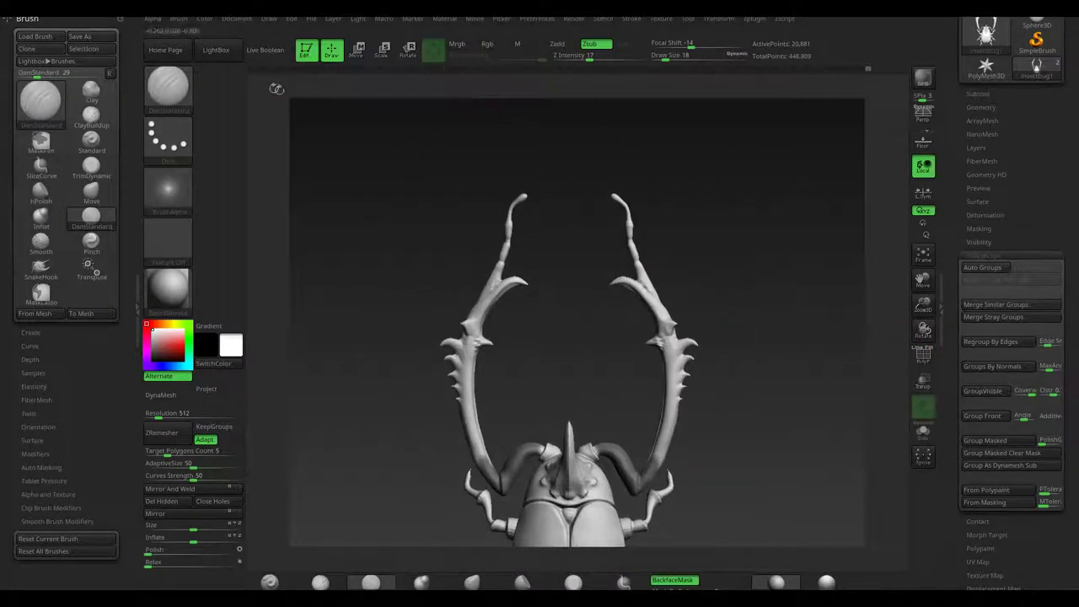
# Lasso-mask the area between the mandibles and isolate the separate leg pieces.
pyautogui.hotkey('ctrl', 'b')
pyautogui.click(387, 147)
pyautogui.keyDown('ctrl'); pyautogui.moveTo(619, 172); pyautogui.dragTo(597, 426); pyautogui.keyUp('ctrl')
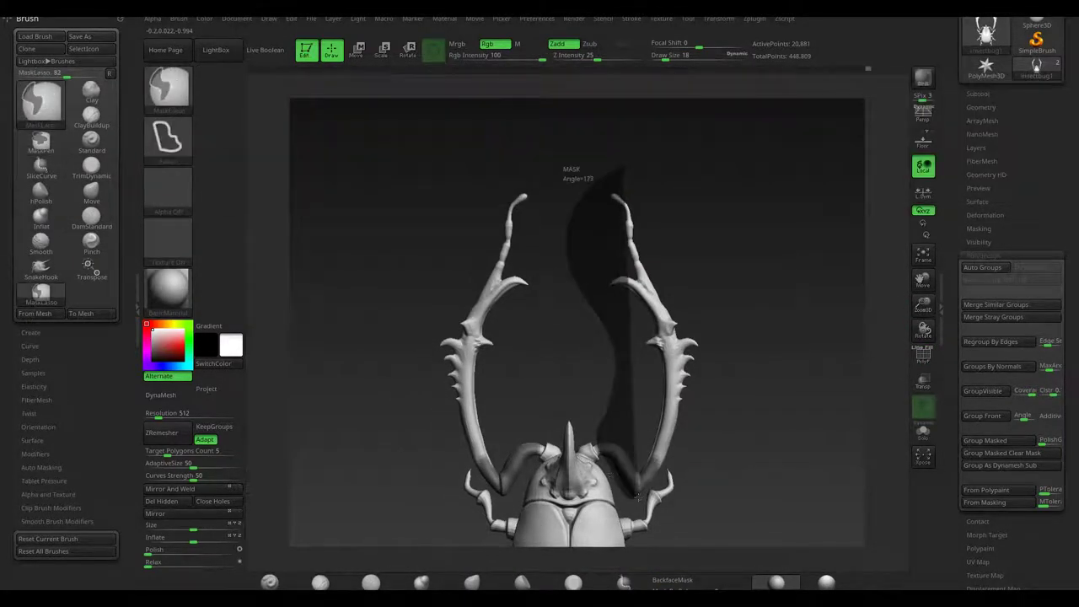
pyautogui.keyDown('ctrl'); pyautogui.moveTo(638, 499); pyautogui.dragTo(762, 279); pyautogui.keyUp('ctrl')
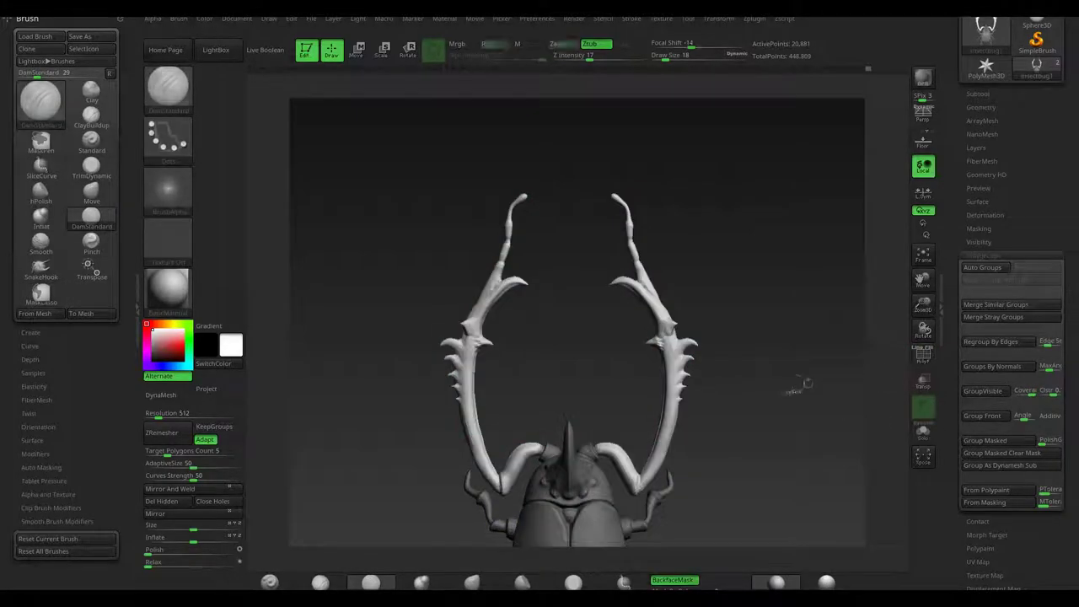
pyautogui.keyDown('ctrl'); pyautogui.keyDown('shift'); pyautogui.click(641, 347); pyautogui.keyUp('shift'); pyautogui.keyUp('ctrl')
# Frame the pieces and hide the body so only the leg segments remain visible.
pyautogui.press('f')
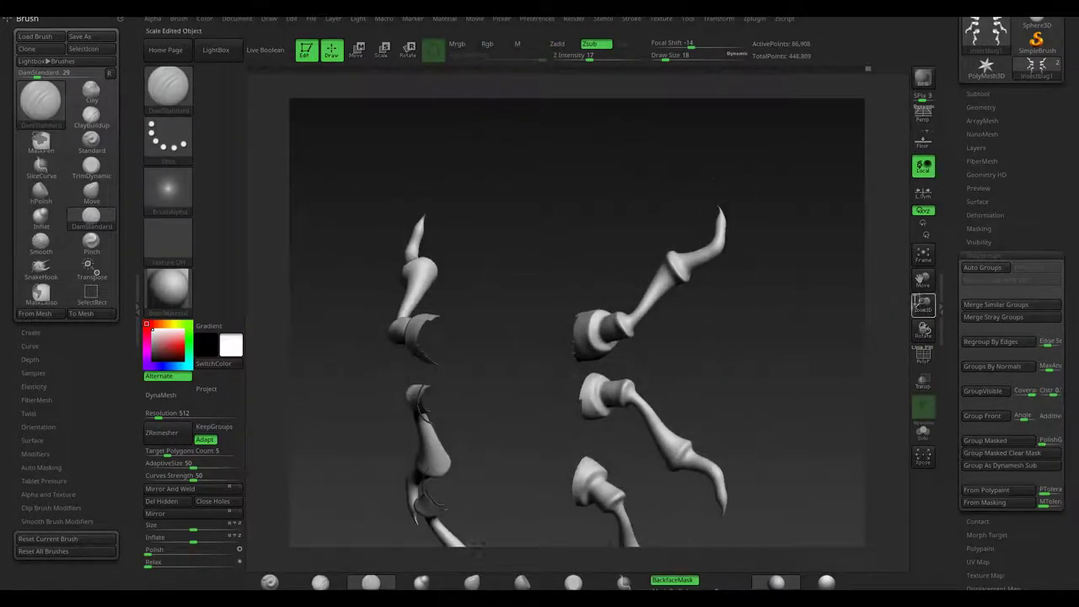
pyautogui.moveTo(770, 383); pyautogui.dragTo(910, 331)
pyautogui.click(923, 355)
pyautogui.keyDown('ctrl'); pyautogui.keyDown('shift'); pyautogui.click(733, 211); pyautogui.keyUp('shift'); pyautogui.keyUp('ctrl')
pyautogui.moveTo(590, 422)
pyautogui.mouseDown()
pyautogui.moveTo(713, 360)
pyautogui.moveTo(788, 377)
pyautogui.moveTo(788, 252)
pyautogui.mouseUp()
pyautogui.keyDown('ctrl'); pyautogui.keyDown('shift'); pyautogui.click(759, 325); pyautogui.keyUp('shift'); pyautogui.keyUp('ctrl')
pyautogui.keyDown('ctrl'); pyautogui.keyDown('shift'); pyautogui.click(564, 337); pyautogui.keyUp('shift'); pyautogui.keyUp('ctrl')
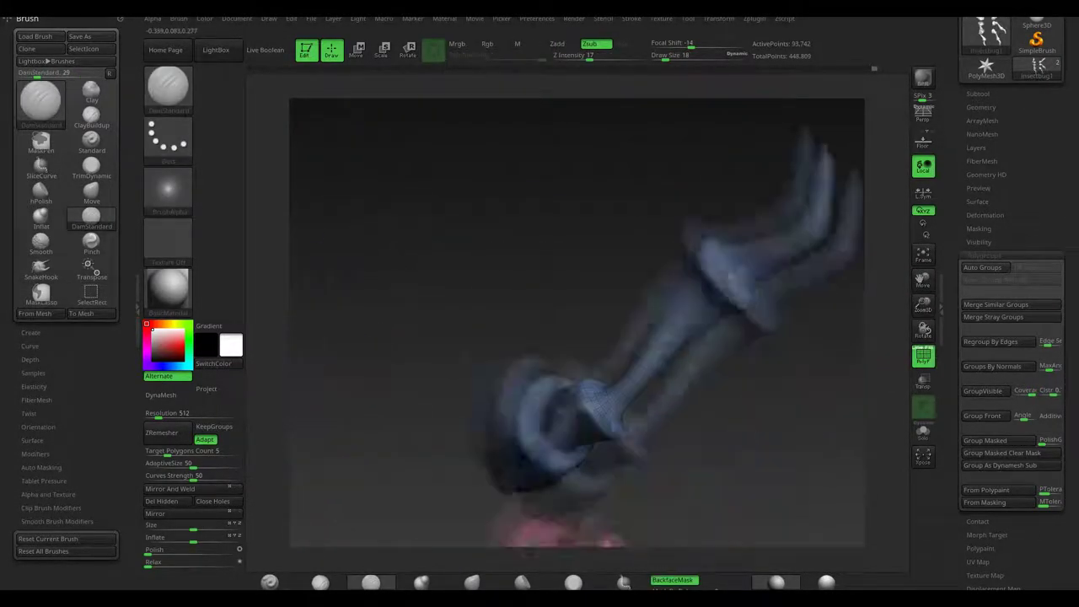
pyautogui.hotkey('shift', 'f')
# Orbit around the claw legs to inspect the stepped segments and joints.
pyautogui.moveTo(483, 469)
pyautogui.mouseDown()
pyautogui.moveTo(423, 114)
pyautogui.moveTo(477, 311)
pyautogui.moveTo(411, 306)
pyautogui.mouseUp()
pyautogui.moveTo(724, 341); pyautogui.dragTo(641, 354)
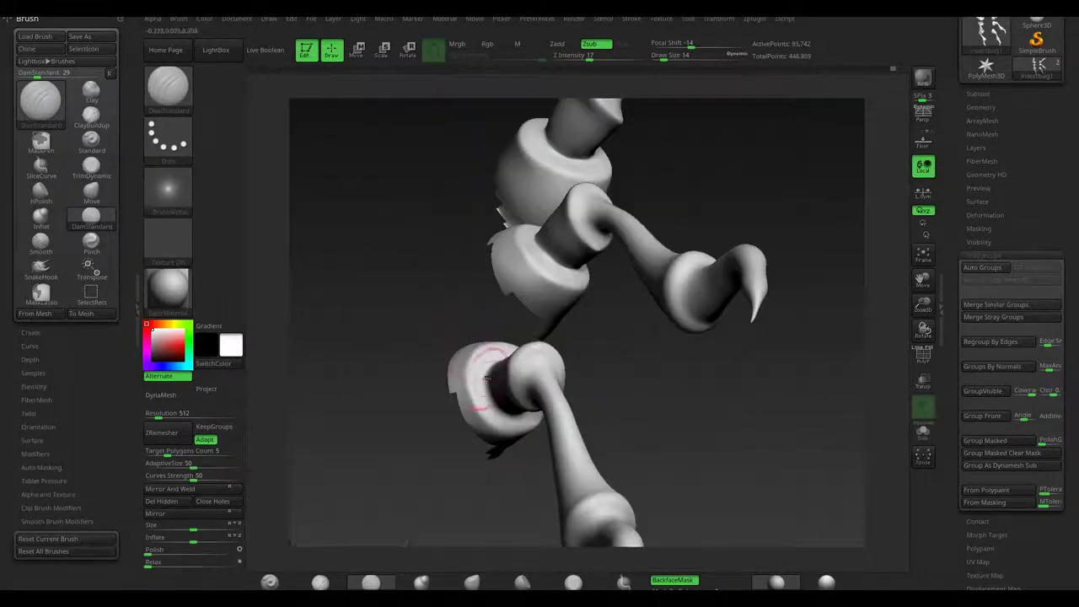
pyautogui.moveTo(759, 396)
pyautogui.mouseDown()
pyautogui.moveTo(784, 375)
pyautogui.moveTo(498, 319)
pyautogui.moveTo(606, 295)
pyautogui.moveTo(598, 359)
pyautogui.moveTo(492, 421)
pyautogui.mouseUp()
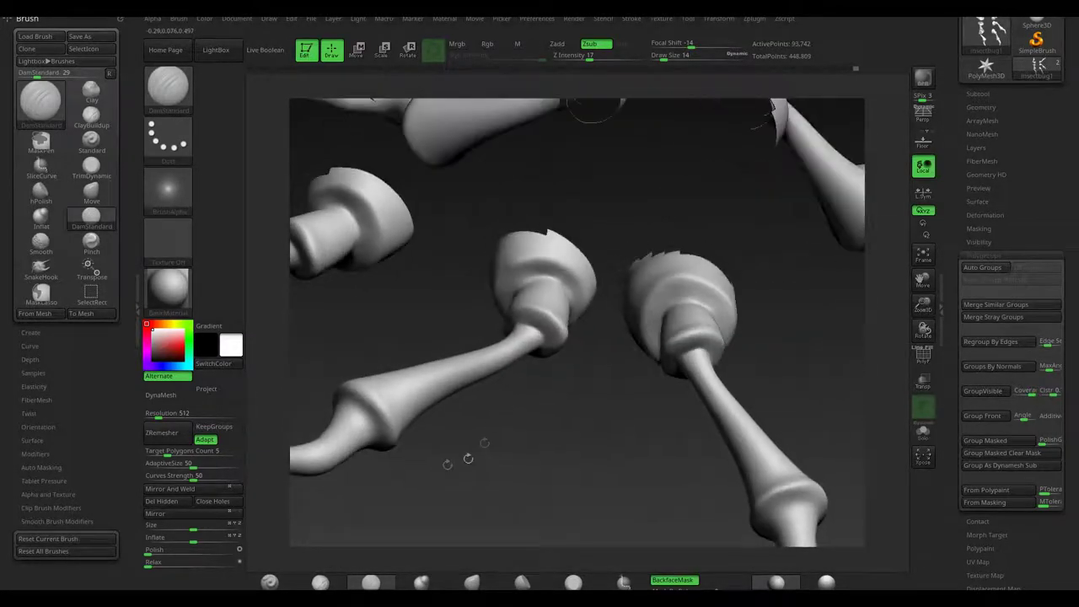
pyautogui.moveTo(579, 342)
pyautogui.mouseDown()
pyautogui.moveTo(460, 384)
pyautogui.moveTo(621, 365)
pyautogui.mouseUp()
# Carve cupped joint rims and hooked claw tips with DamStandard, then show polygroup colours.
pyautogui.click(91, 221)
pyautogui.moveTo(393, 337)
pyautogui.mouseDown()
pyautogui.moveTo(469, 375)
pyautogui.moveTo(438, 424)
pyautogui.moveTo(473, 411)
pyautogui.moveTo(481, 340)
pyautogui.moveTo(375, 380)
pyautogui.moveTo(500, 381)
pyautogui.moveTo(533, 337)
pyautogui.moveTo(604, 302)
pyautogui.moveTo(623, 322)
pyautogui.moveTo(628, 362)
pyautogui.moveTo(674, 394)
pyautogui.moveTo(666, 399)
pyautogui.mouseUp()
pyautogui.moveTo(618, 316); pyautogui.dragTo(622, 340)
pyautogui.moveTo(714, 312)
pyautogui.mouseDown()
pyautogui.moveTo(758, 374)
pyautogui.moveTo(621, 429)
pyautogui.moveTo(624, 366)
pyautogui.moveTo(665, 332)
pyautogui.moveTo(540, 434)
pyautogui.moveTo(595, 289)
pyautogui.moveTo(483, 200)
pyautogui.moveTo(449, 279)
pyautogui.moveTo(357, 241)
pyautogui.mouseUp()
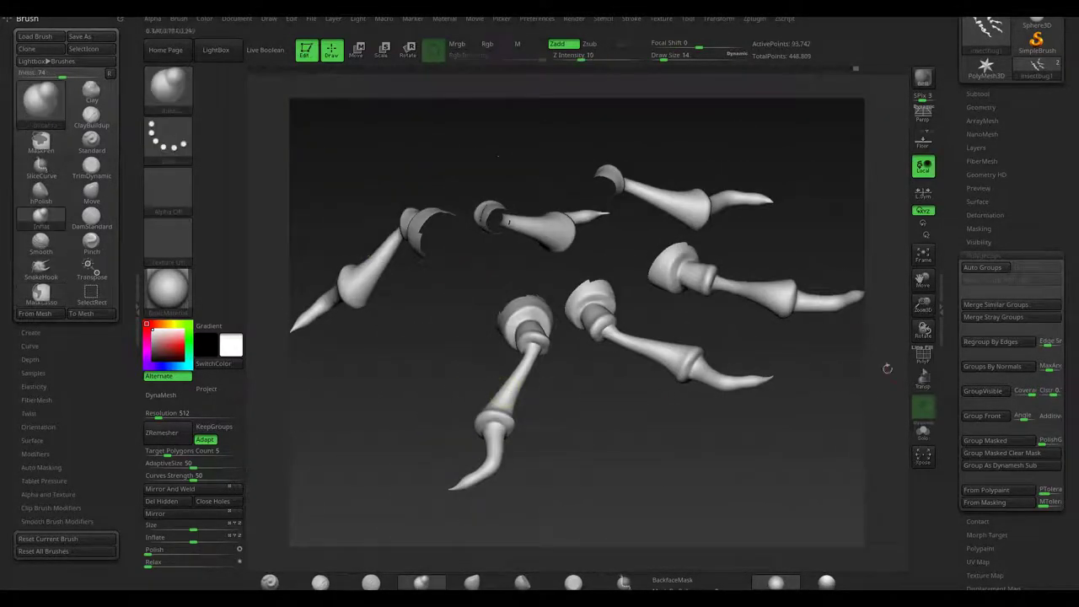
pyautogui.hotkey('shift', 'f')
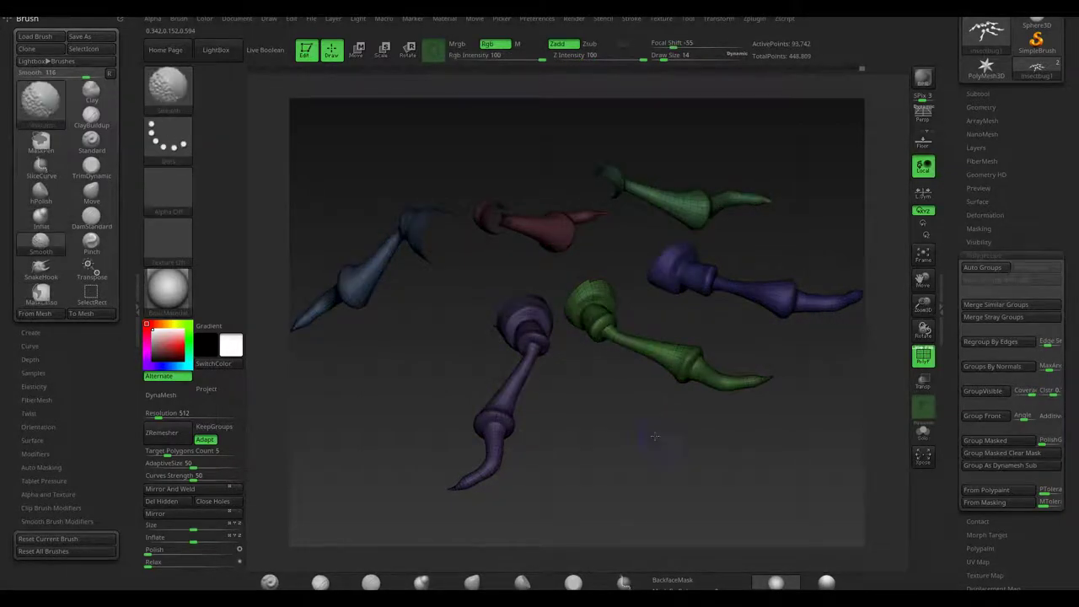
pyautogui.click(969, 242)
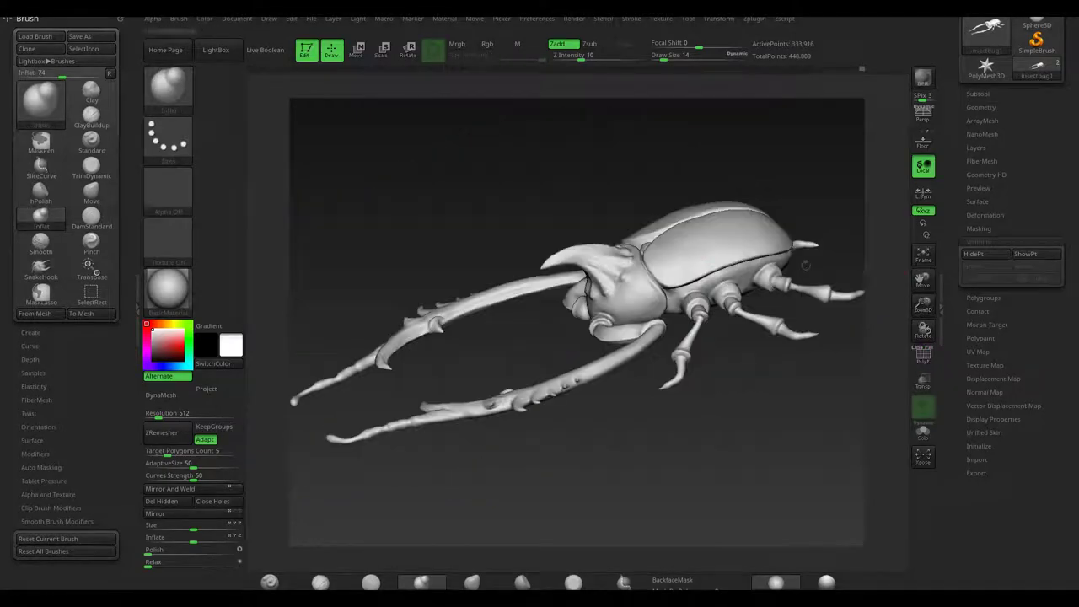
# View the whole beetle from the side and nudge the mandible tip with the gizmo.
pyautogui.moveTo(445, 223)
pyautogui.mouseDown()
pyautogui.moveTo(628, 316)
pyautogui.moveTo(782, 316)
pyautogui.mouseUp()
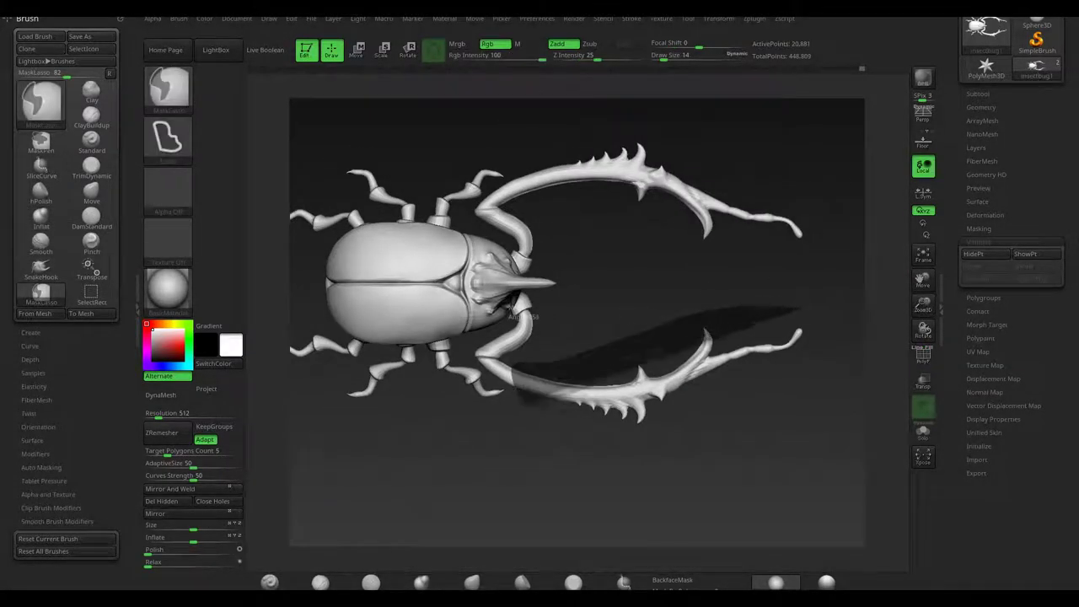
pyautogui.keyDown('shift'); pyautogui.moveTo(518, 396); pyautogui.dragTo(655, 303); pyautogui.keyUp('shift')
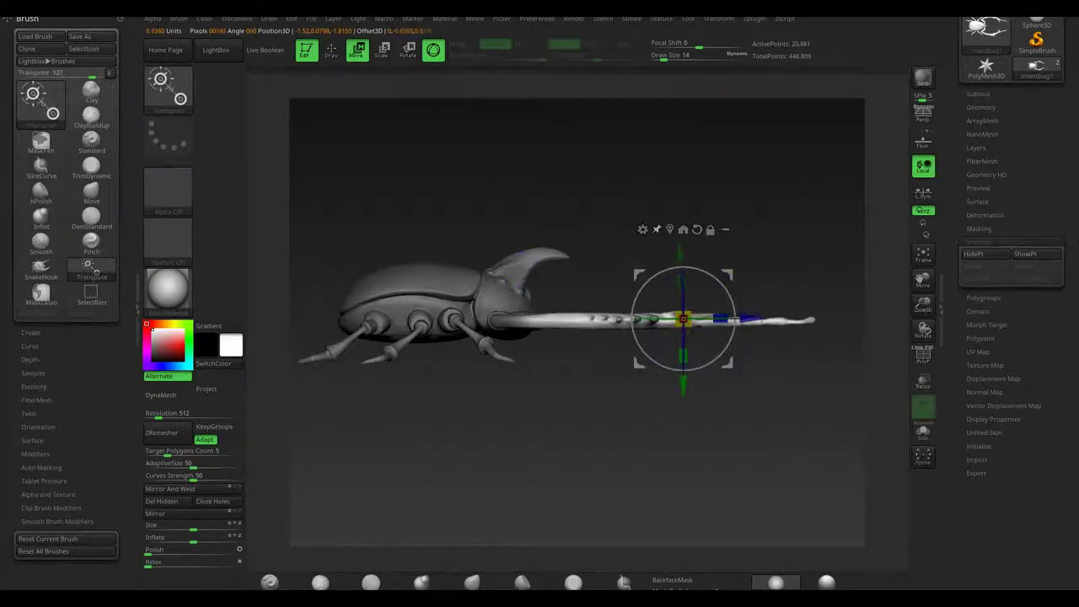
pyautogui.click(642, 228)
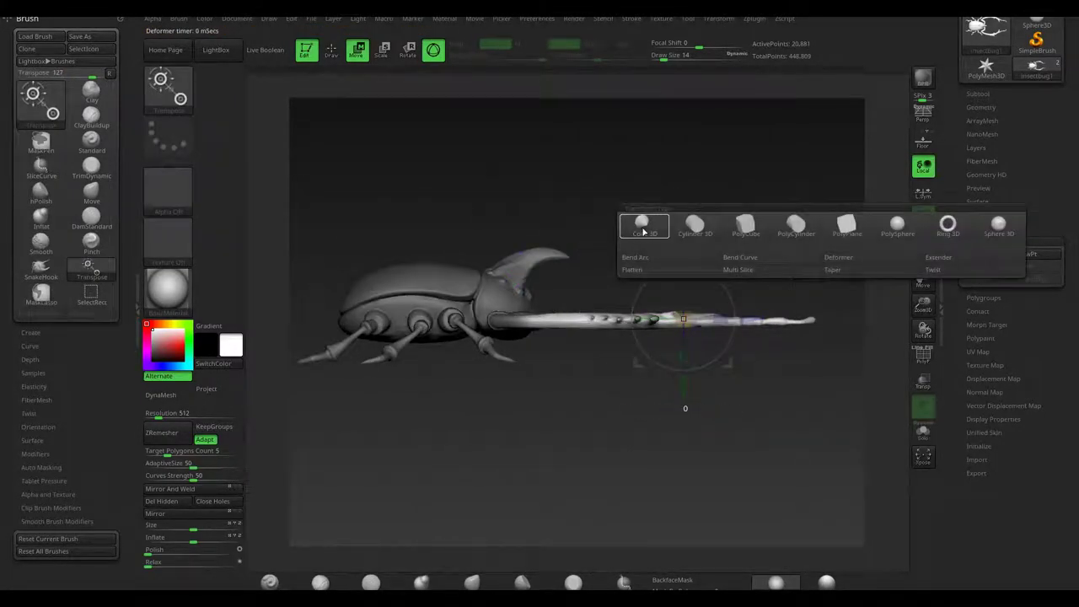
pyautogui.click(645, 227)
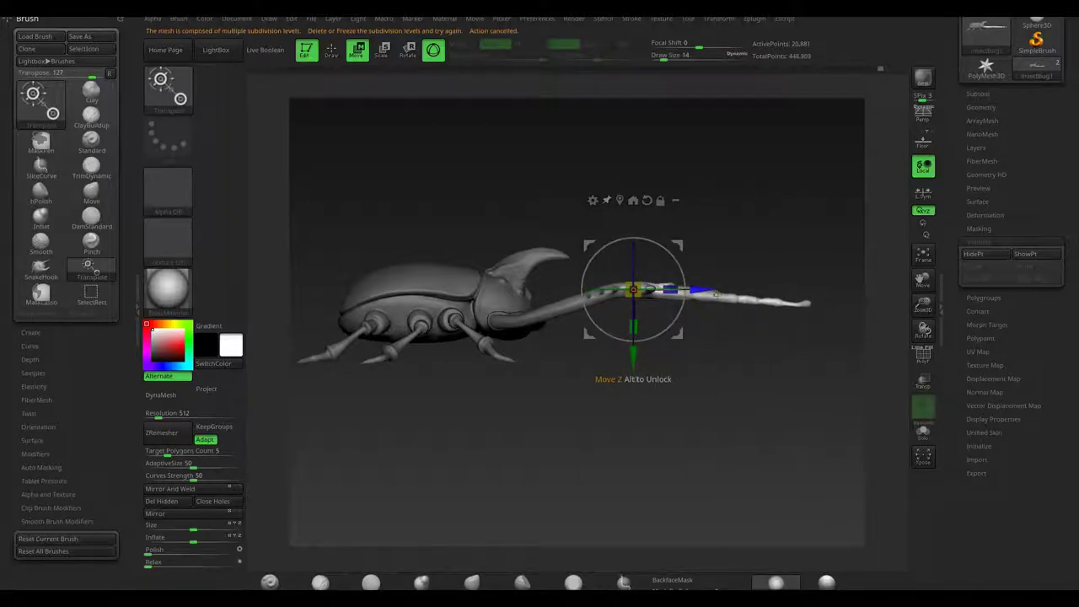
pyautogui.moveTo(664, 255); pyautogui.dragTo(666, 253)
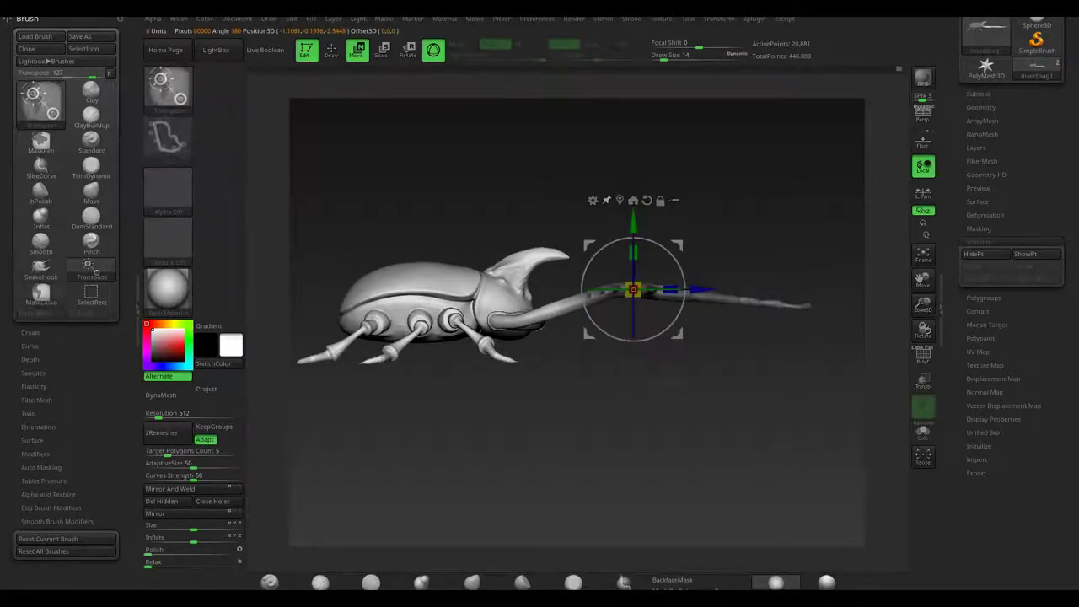
# Mask the body and rotate the free mandible into a curving pincer pose.
pyautogui.keyDown('ctrl'); pyautogui.click(562, 305); pyautogui.keyUp('ctrl')
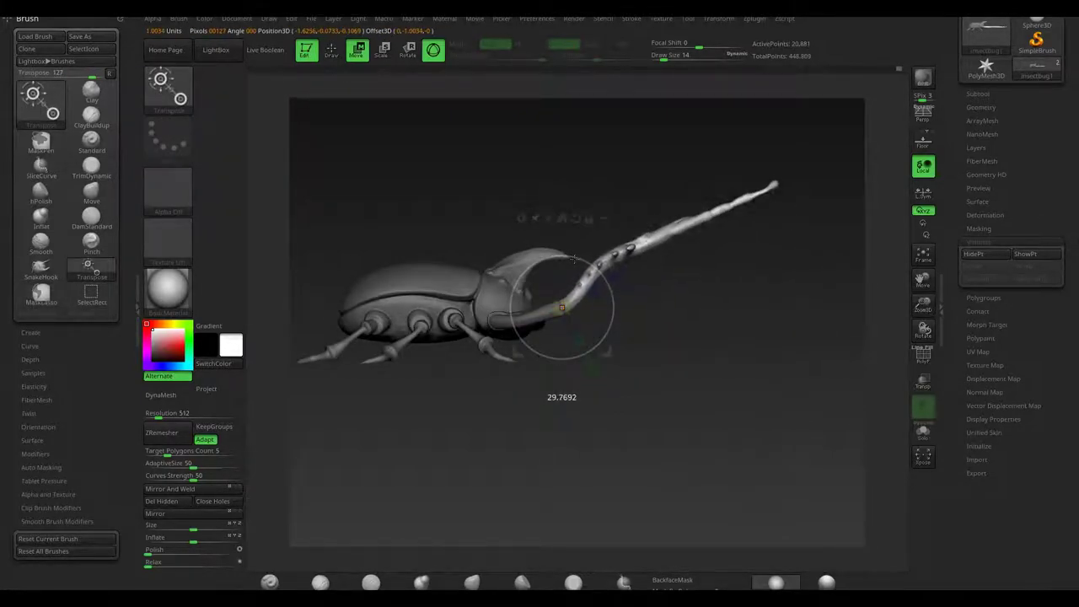
pyautogui.keyDown('ctrl'); pyautogui.moveTo(797, 162); pyautogui.dragTo(795, 154); pyautogui.keyUp('ctrl')
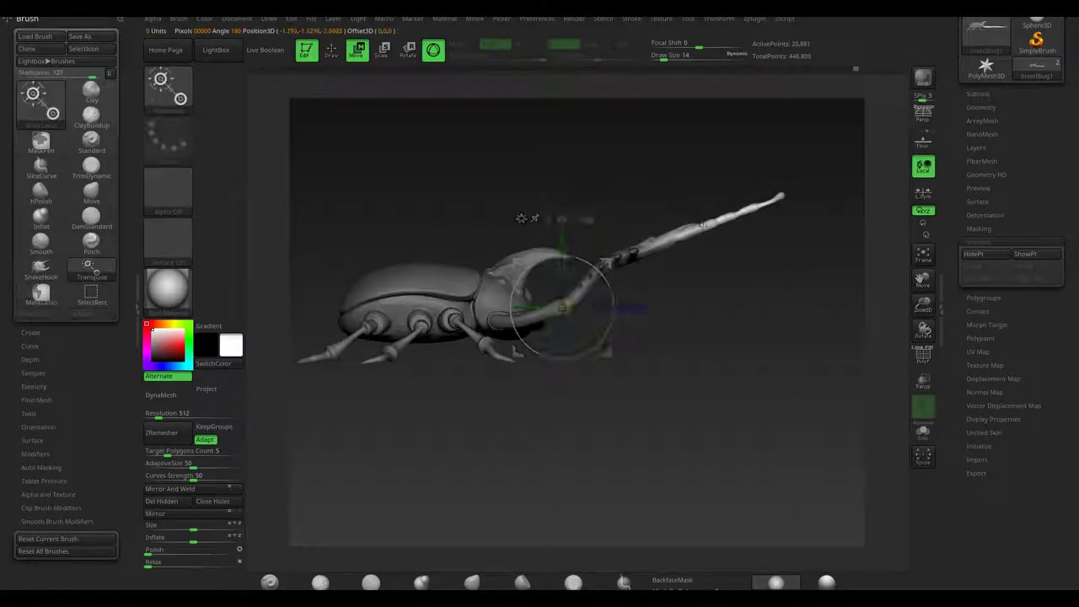
pyautogui.moveTo(649, 337)
pyautogui.mouseDown()
pyautogui.moveTo(682, 337)
pyautogui.moveTo(759, 379)
pyautogui.mouseUp()
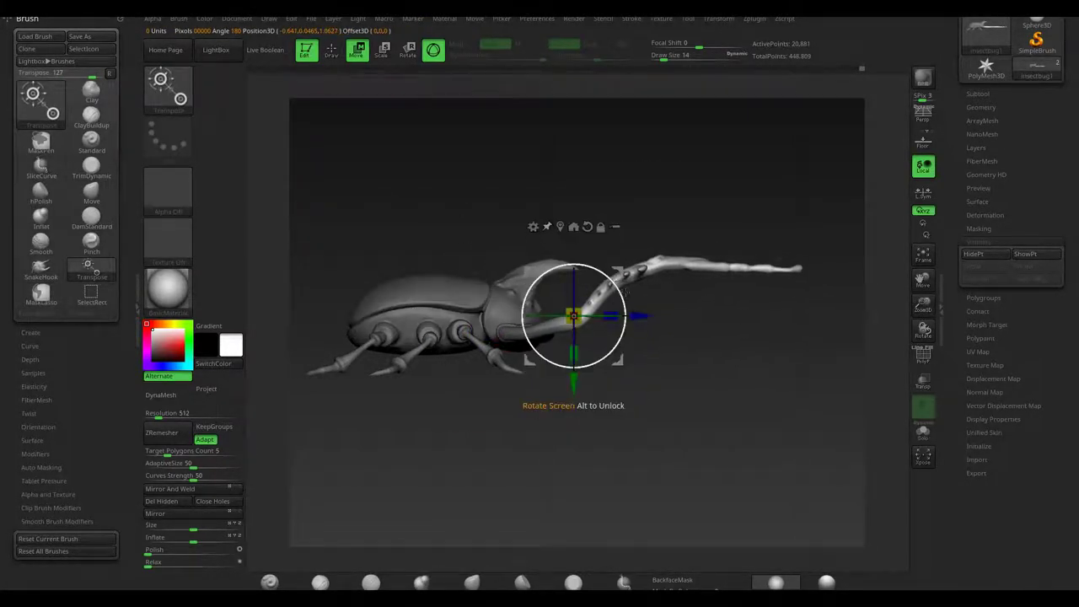
pyautogui.moveTo(625, 309); pyautogui.dragTo(625, 438)
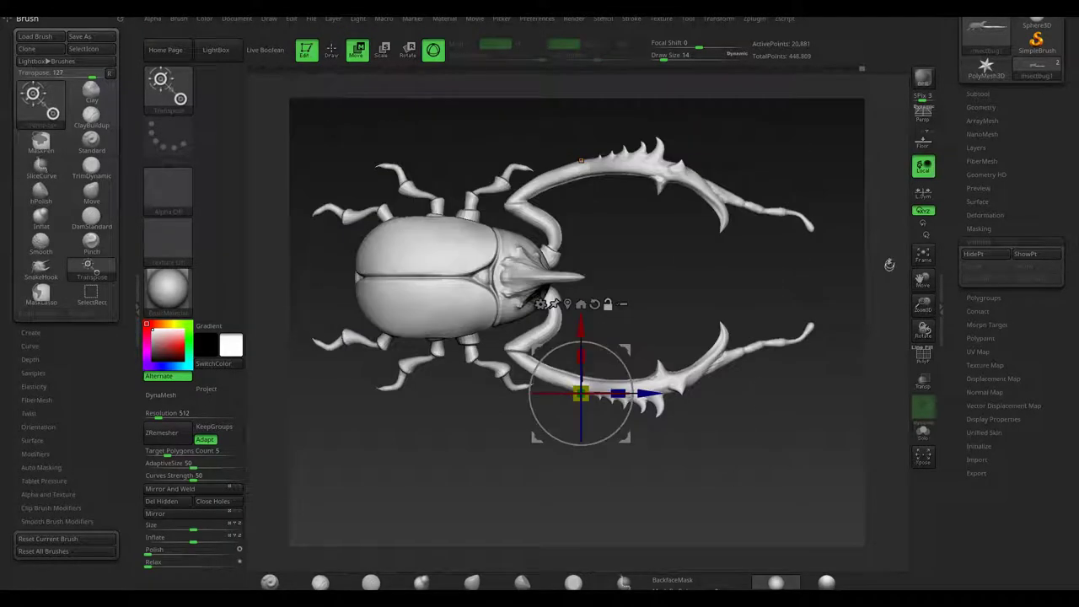
# Sculpt the mandible tips into rounded knobs and raise Inflat dot bumps at the horn base.
pyautogui.moveTo(671, 338)
pyautogui.keyDown('alt'); pyautogui.mouseDown()
pyautogui.moveTo(874, 298)
pyautogui.moveTo(291, 228)
pyautogui.moveTo(580, 250)
pyautogui.moveTo(639, 386)
pyautogui.moveTo(626, 433)
pyautogui.moveTo(587, 405)
pyautogui.moveTo(594, 451)
pyautogui.moveTo(622, 441)
pyautogui.moveTo(554, 385)
pyautogui.moveTo(614, 453)
pyautogui.moveTo(590, 226)
pyautogui.moveTo(553, 380)
pyautogui.moveTo(532, 363)
pyautogui.moveTo(794, 341)
pyautogui.moveTo(699, 368)
pyautogui.moveTo(525, 284)
pyautogui.moveTo(409, 344)
pyautogui.moveTo(436, 361)
pyautogui.moveTo(515, 365)
pyautogui.moveTo(848, 298)
pyautogui.moveTo(526, 305)
pyautogui.moveTo(544, 306)
pyautogui.moveTo(485, 399)
pyautogui.moveTo(505, 385)
pyautogui.moveTo(486, 294)
pyautogui.moveTo(479, 411)
pyautogui.moveTo(472, 371)
pyautogui.moveTo(523, 421)
pyautogui.moveTo(489, 379)
pyautogui.moveTo(506, 392)
pyautogui.moveTo(612, 328)
pyautogui.mouseUp(); pyautogui.keyUp('alt')
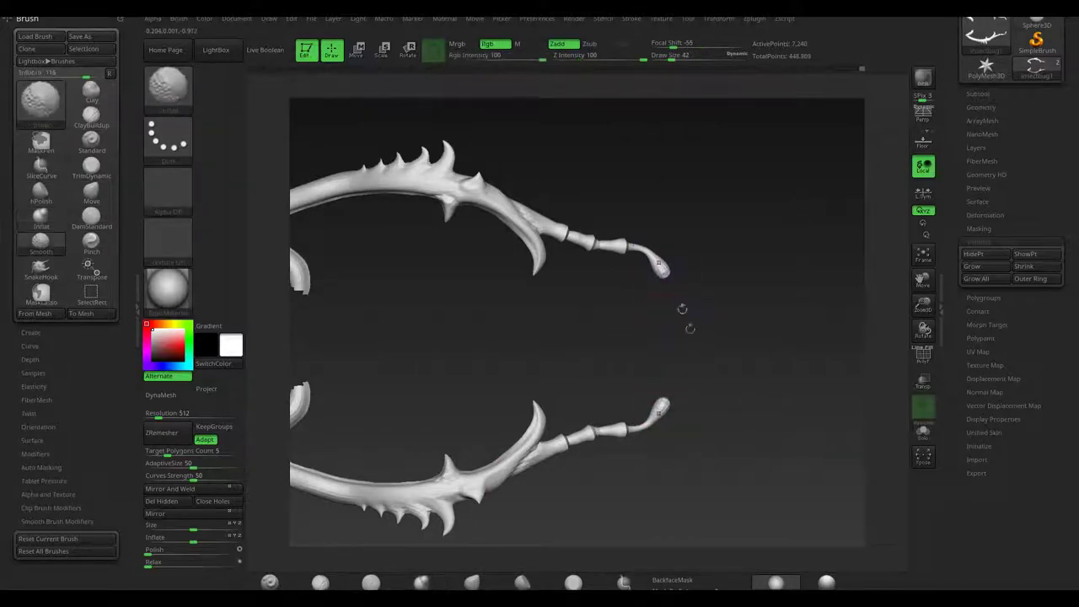
pyautogui.moveTo(654, 336)
pyautogui.mouseDown()
pyautogui.moveTo(650, 368)
pyautogui.moveTo(602, 363)
pyautogui.mouseUp()
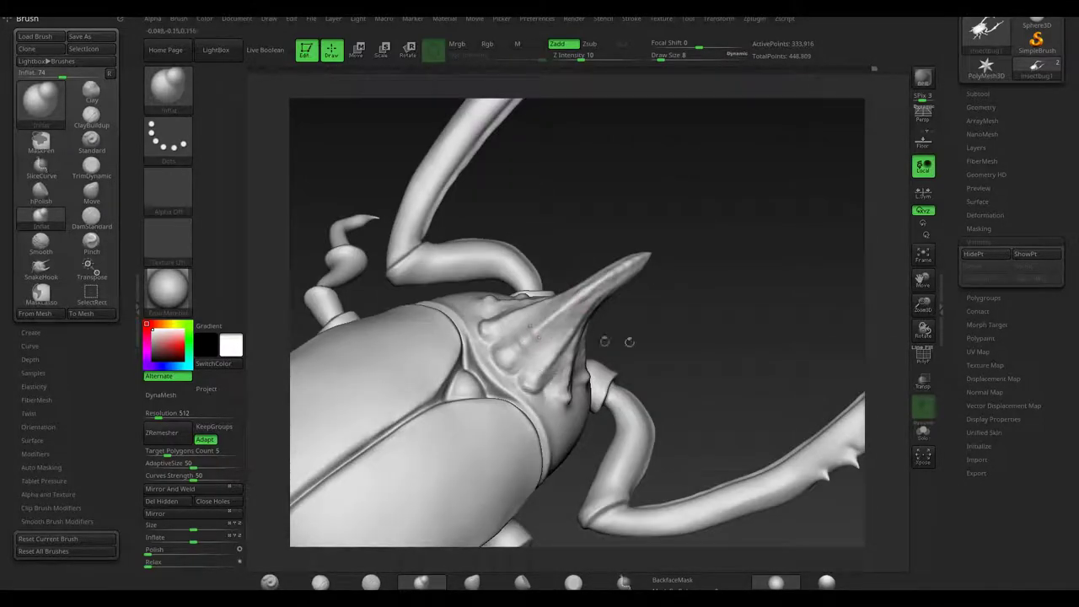
# Orbit around the head horn and pick the Standard brush (B, S, T) for carving ridges.
pyautogui.moveTo(603, 341); pyautogui.dragTo(584, 292)
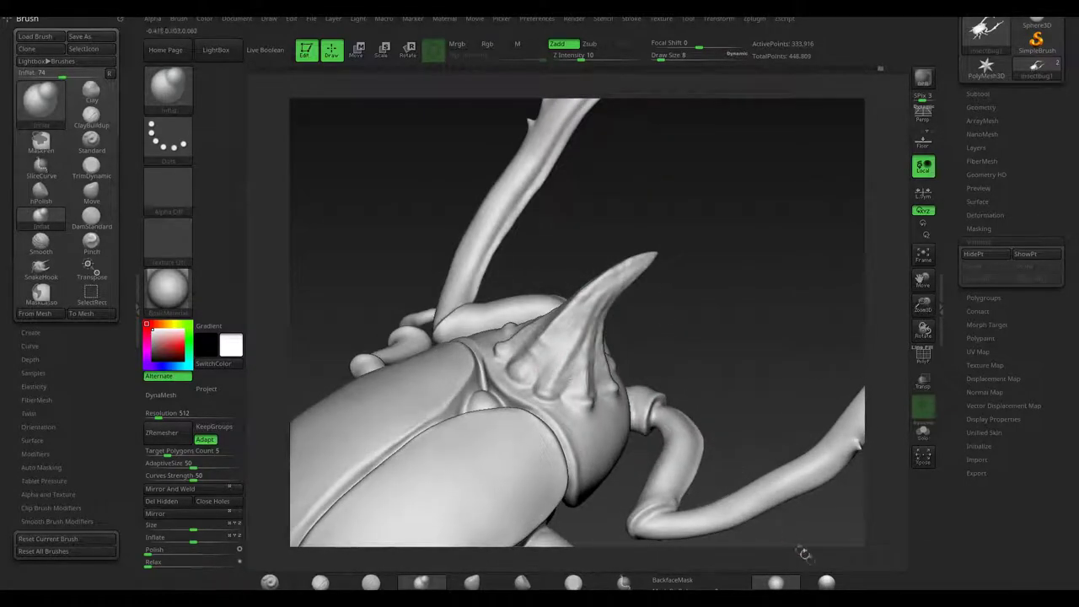
pyautogui.moveTo(795, 539); pyautogui.dragTo(560, 337)
pyautogui.press('b')
pyautogui.press('s')
pyautogui.press('t')
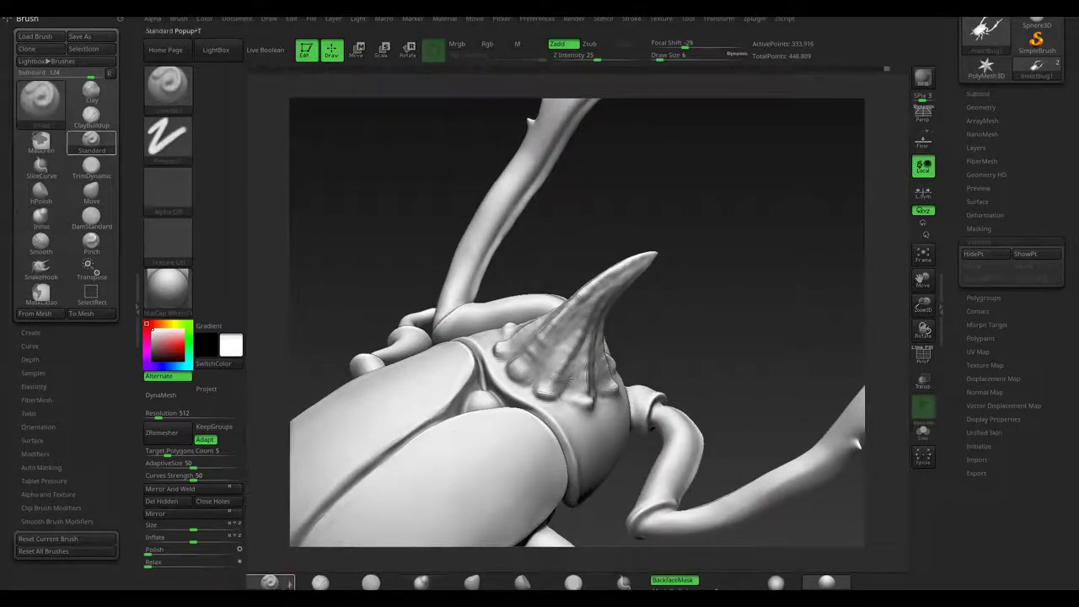
pyautogui.moveTo(581, 337); pyautogui.dragTo(481, 255)
# Subdivide the beetle with Ctrl+D in Geometry up to 1.335 million points.
pyautogui.press('b')
pyautogui.press('c')
pyautogui.press('b')
pyautogui.press('b')
pyautogui.press('s')
pyautogui.press('t')
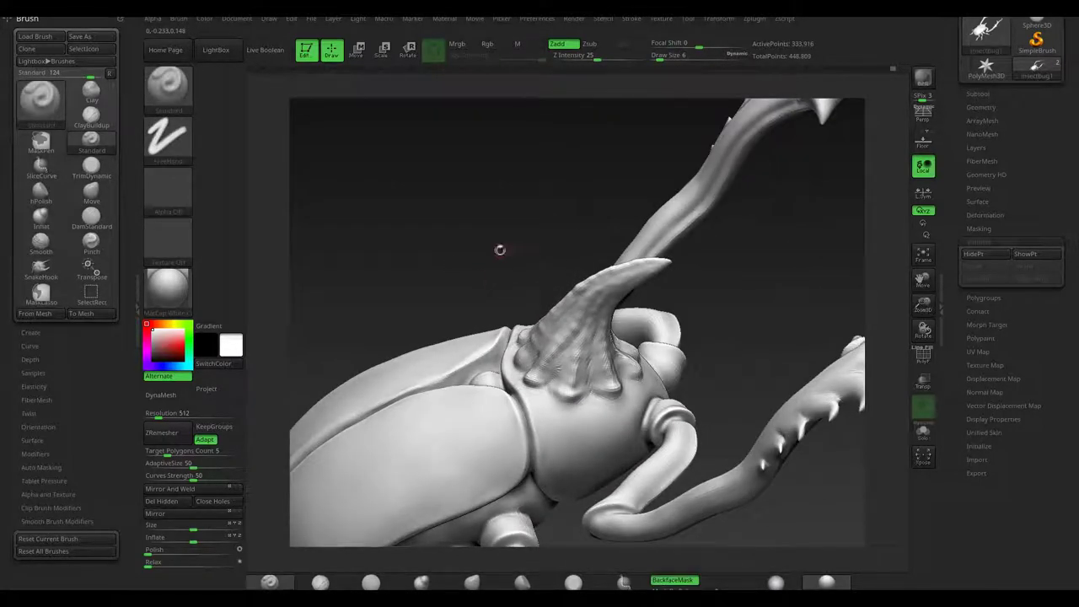
pyautogui.click(980, 107)
pyautogui.hotkey('ctrl', 'd')
# Inspect the subdivided horn and thorax, drop one subdivision level, and show a BPR render with cast shadow.
pyautogui.moveTo(493, 283)
pyautogui.mouseDown()
pyautogui.moveTo(583, 389)
pyautogui.moveTo(452, 271)
pyautogui.mouseUp()
pyautogui.moveTo(501, 334); pyautogui.dragTo(598, 321)
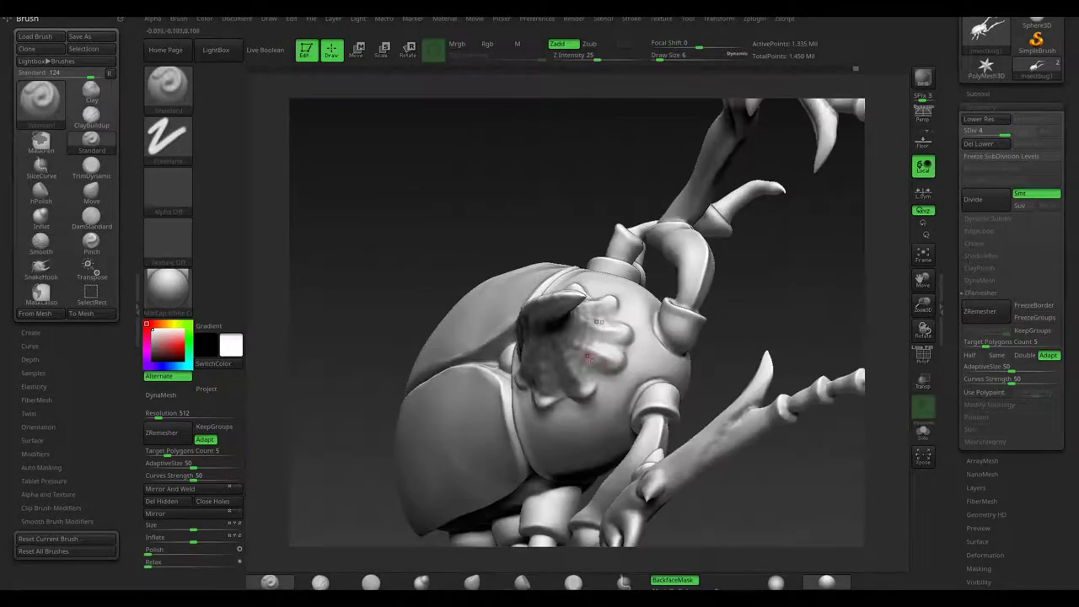
pyautogui.moveTo(598, 389)
pyautogui.mouseDown()
pyautogui.moveTo(589, 371)
pyautogui.moveTo(564, 413)
pyautogui.moveTo(562, 321)
pyautogui.mouseUp()
pyautogui.hotkey('shift', 'd')
pyautogui.hotkey('shift', 'd')
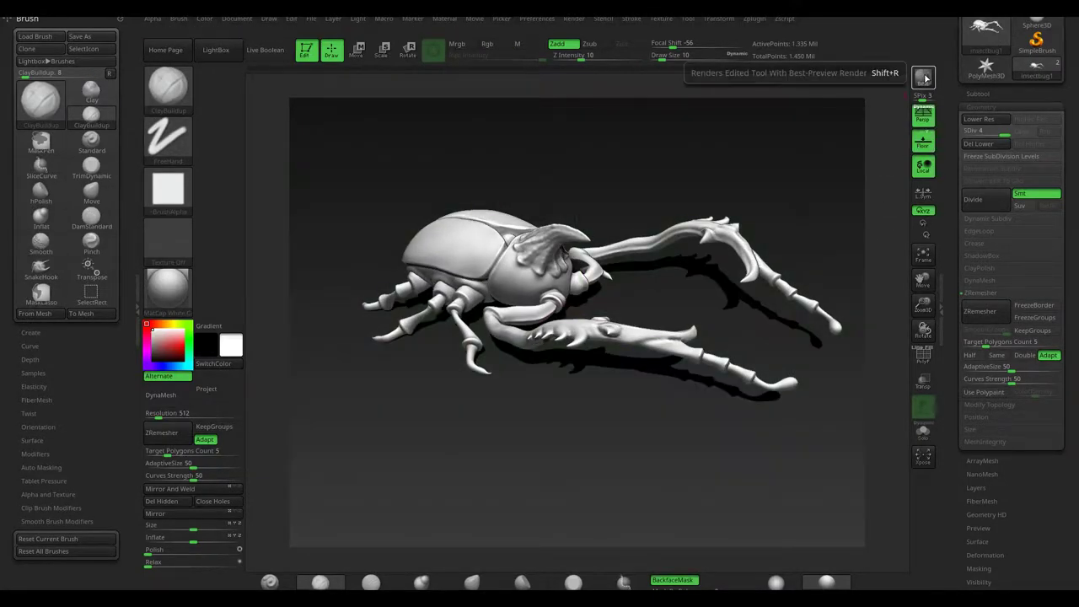
pyautogui.click(923, 76)
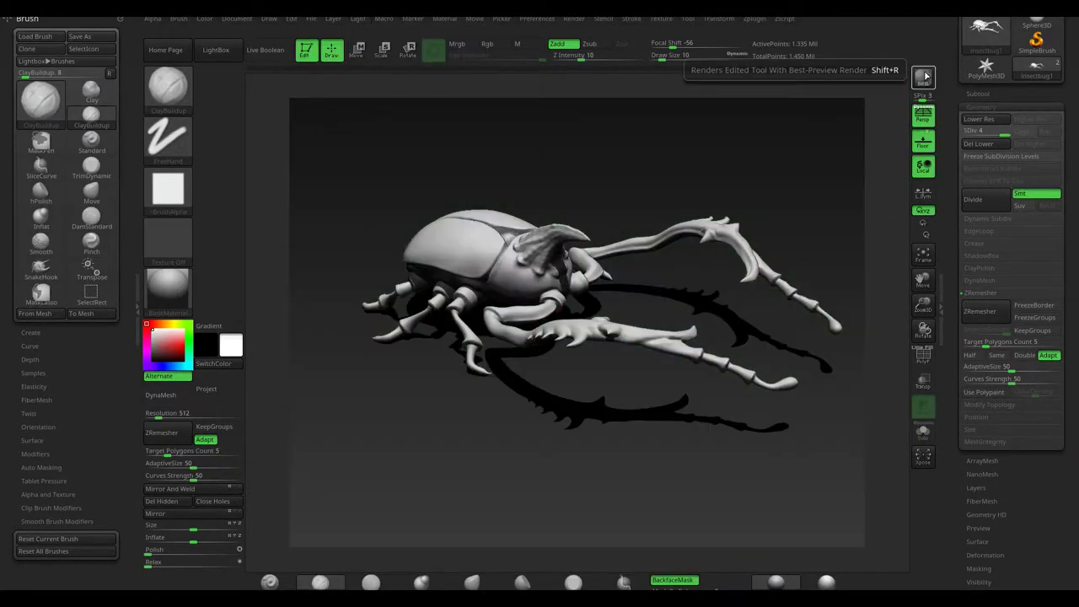